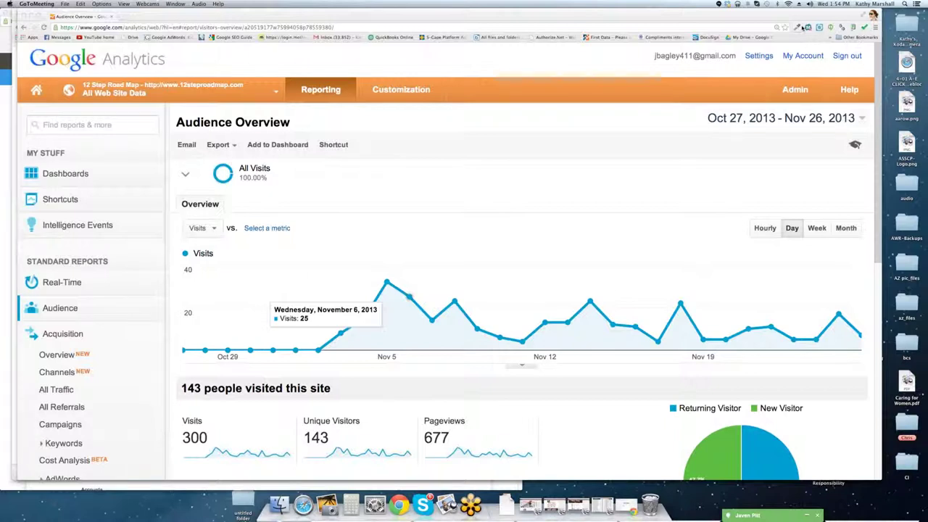
Activate the Chrome window and drag its right edge outward to make it wider
click(882, 71)
drag(881, 69, 903, 69)
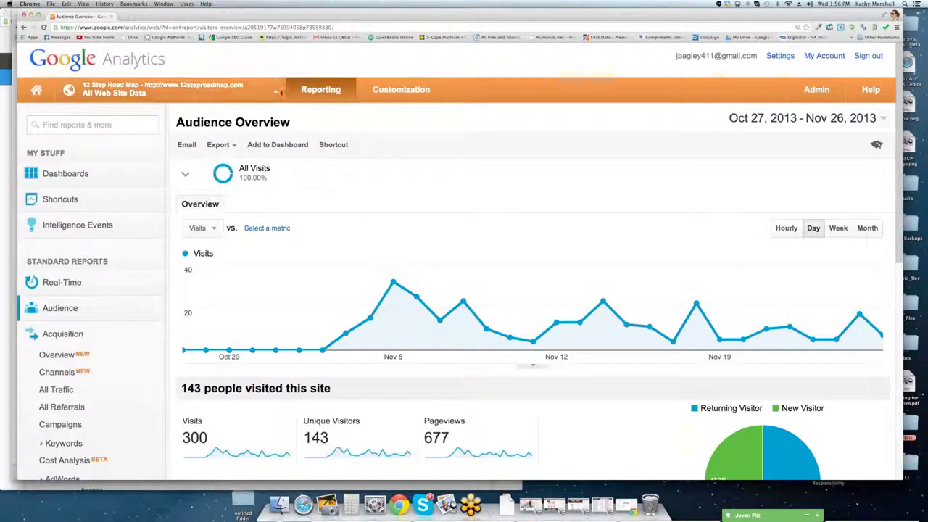
Glance at the accounts list, then bring up the Oct 27 – Nov 26, 2013 date-range calendar
click(277, 91)
click(277, 91)
click(884, 119)
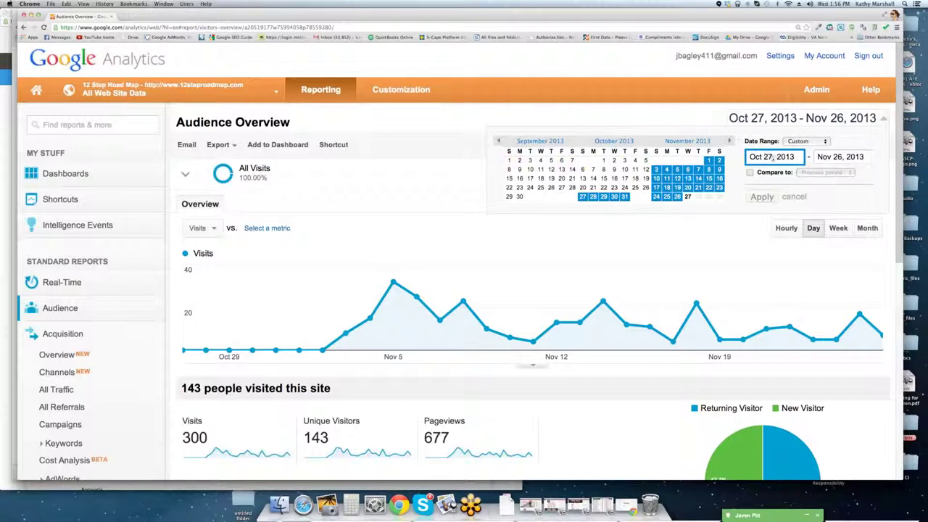
Try the date-range presets and Compare to options (Previous year, Previous period), then keep Custom without comparison
click(825, 141)
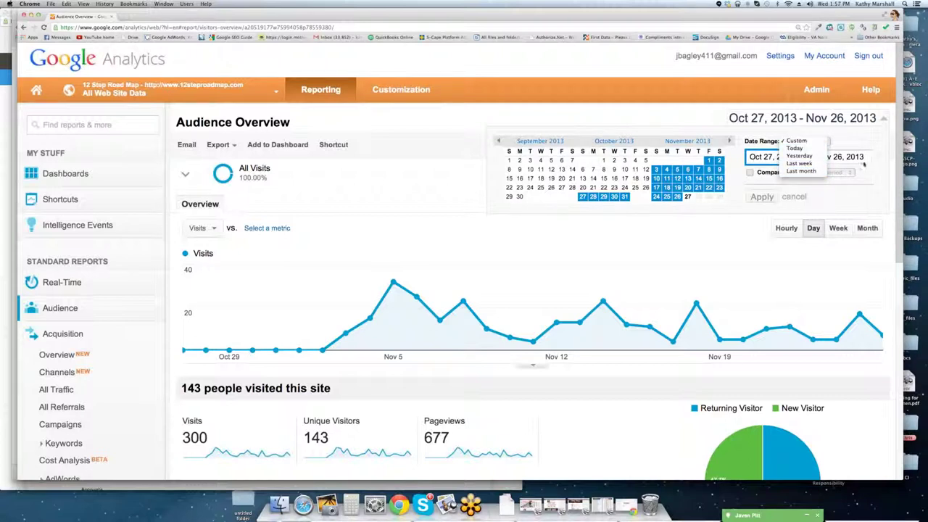
click(806, 187)
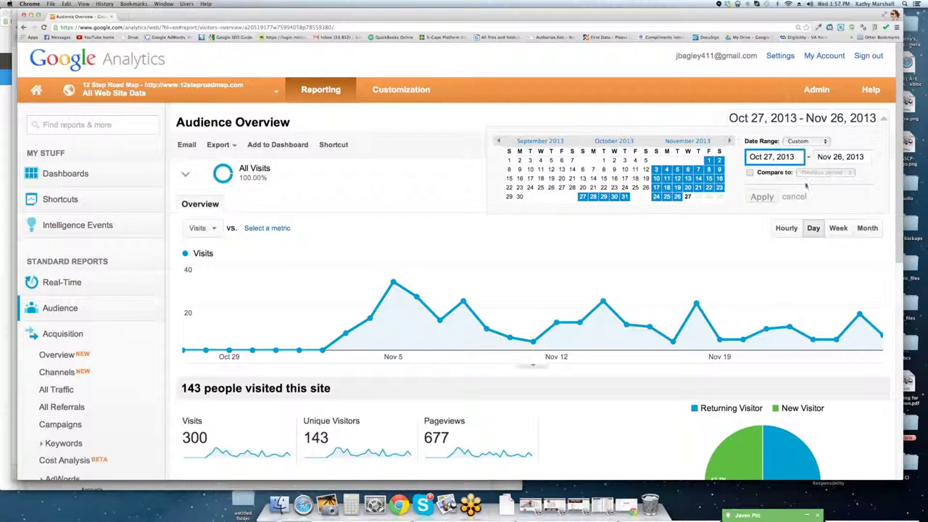
click(750, 173)
click(847, 173)
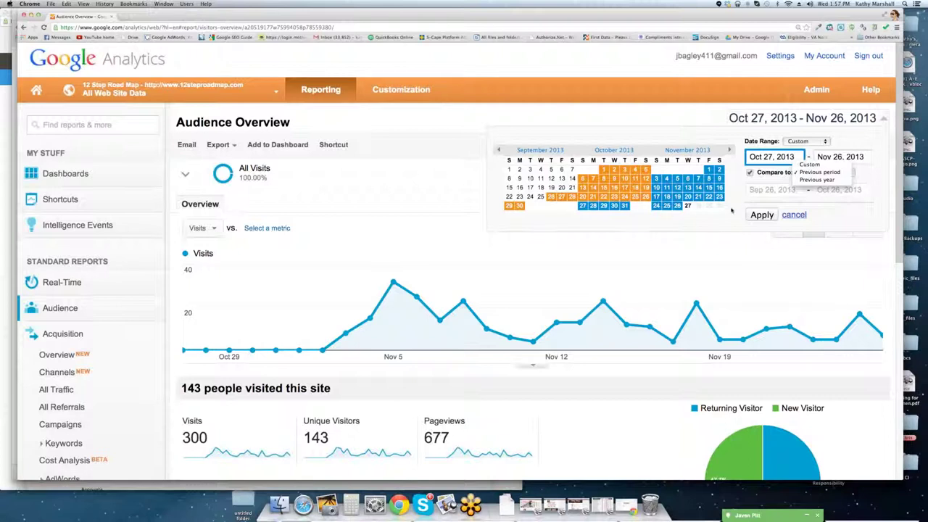
click(812, 179)
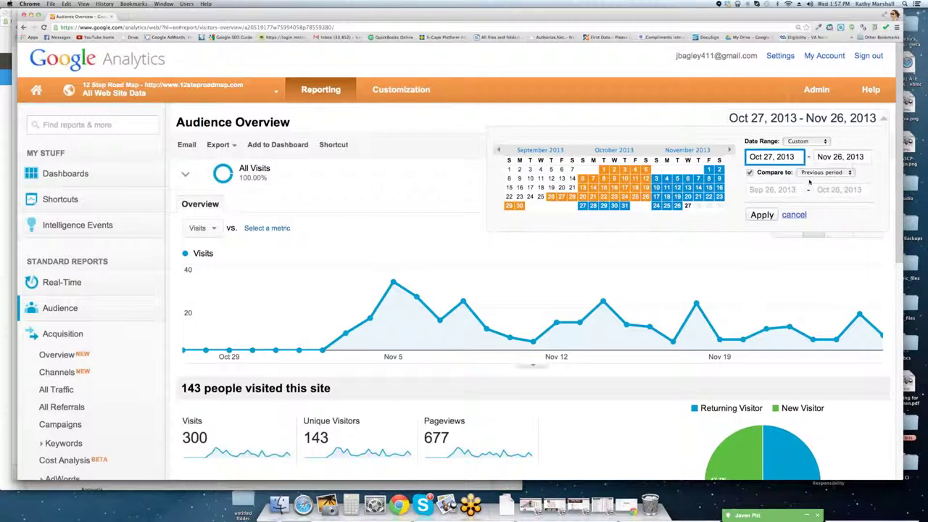
click(810, 173)
click(812, 165)
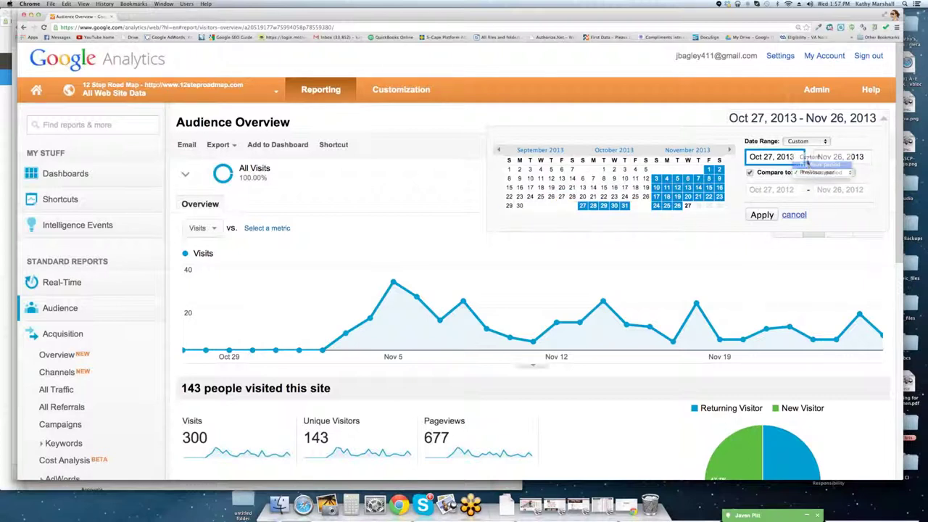
click(750, 173)
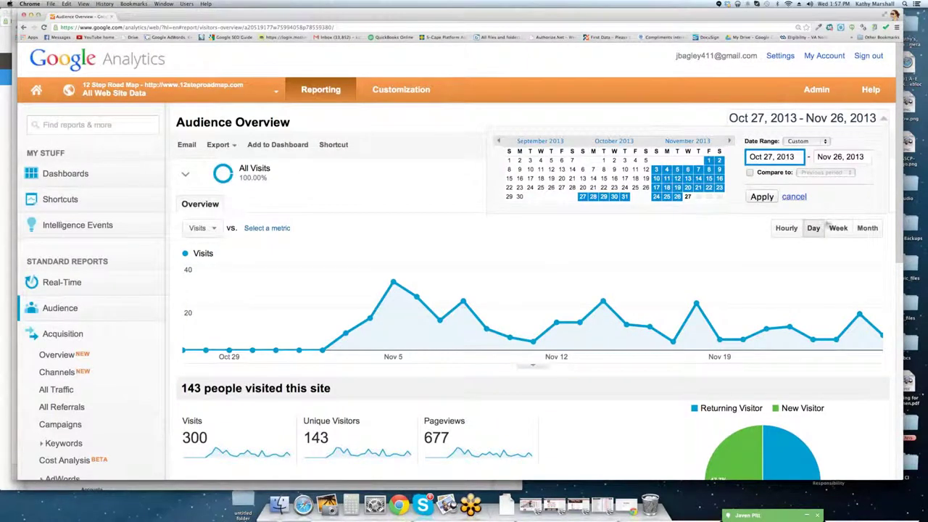
Switch the Visits chart through Hourly, Day and Week before settling on Month
click(788, 228)
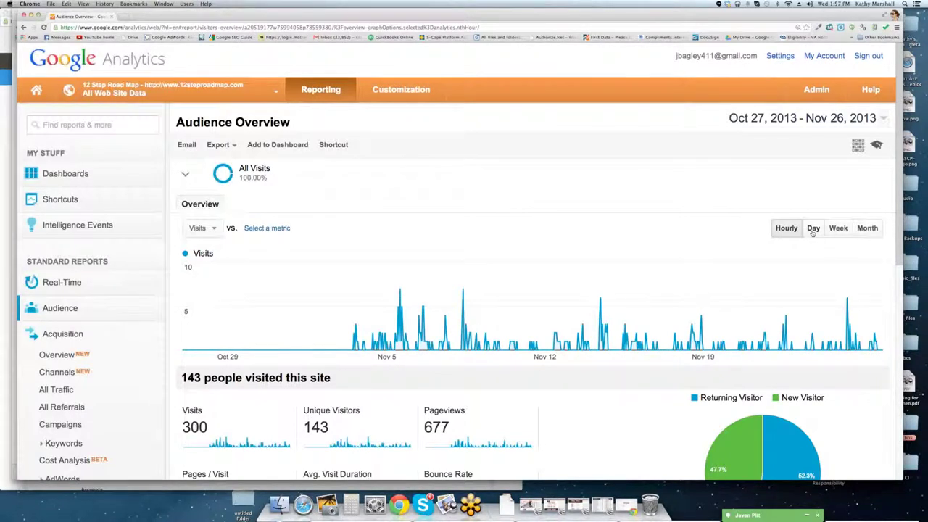
click(814, 229)
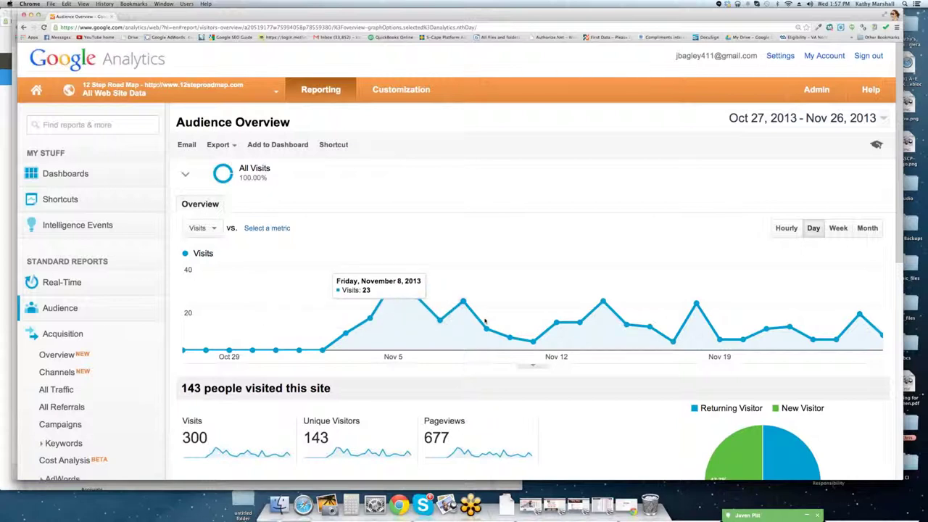
click(841, 230)
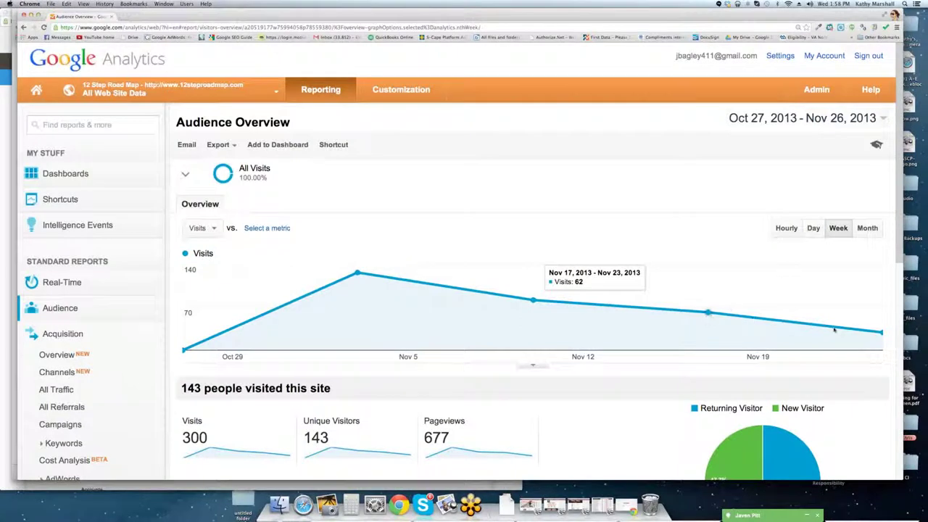
click(867, 227)
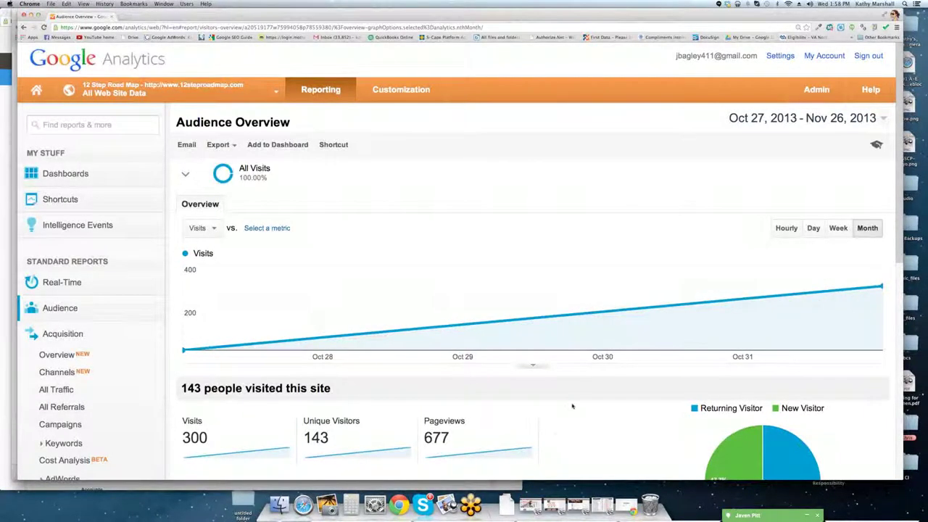
scroll(572, 407, down, 2)
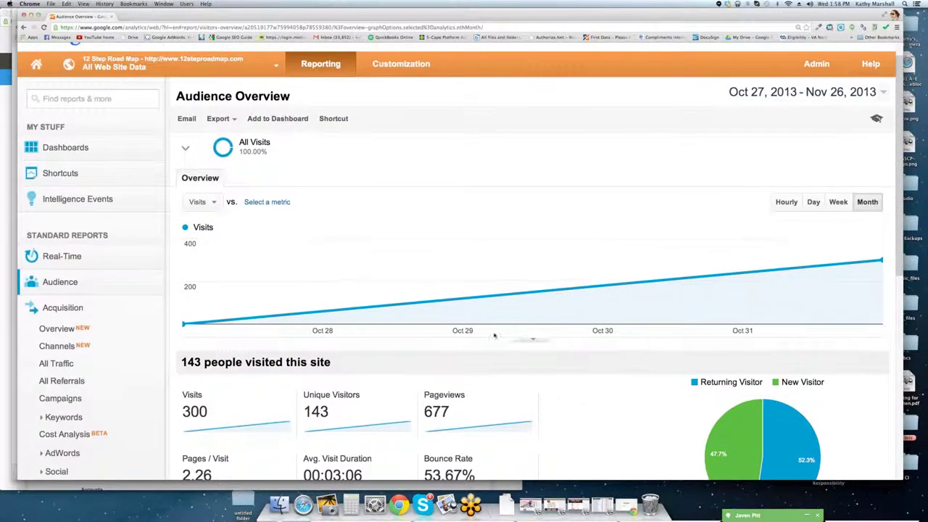
click(42, 97)
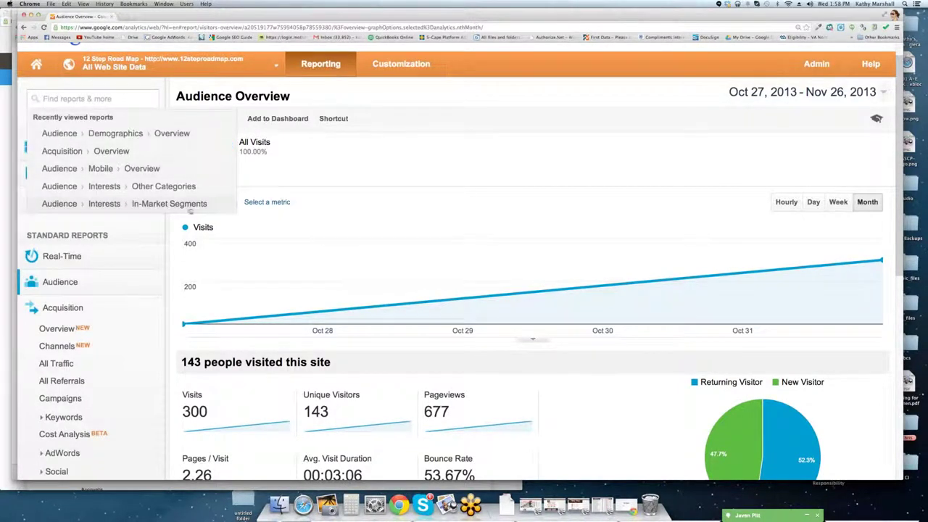
click(398, 168)
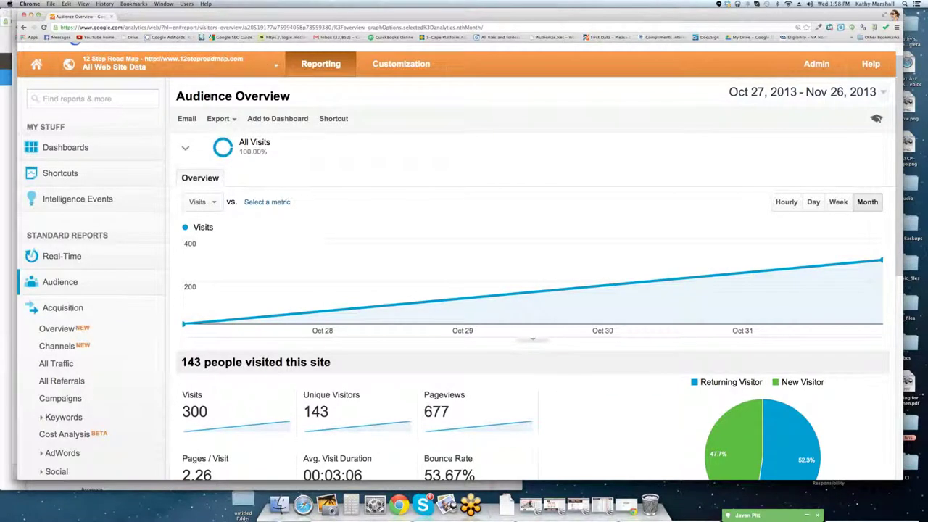
drag(176, 96, 364, 112)
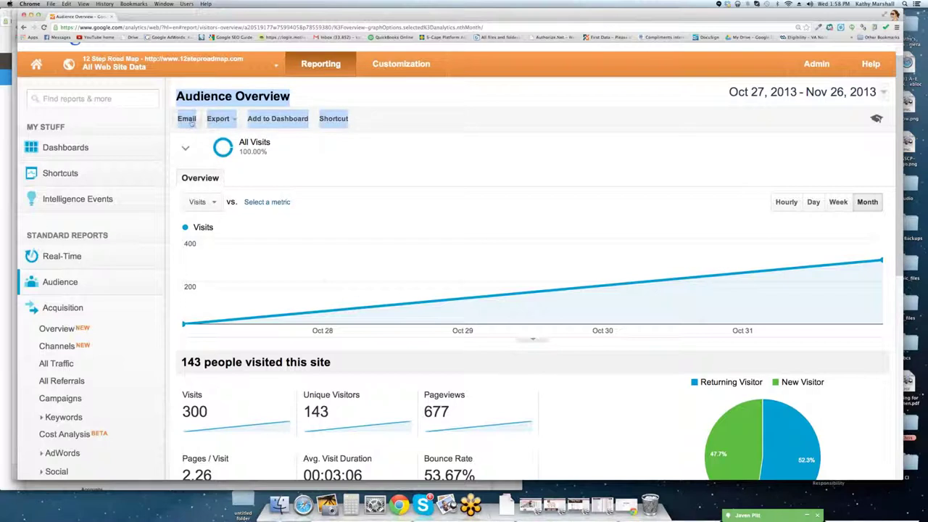
Show the Export dropdown listing CSV, TSV, TSV for Excel, Excel (XLSX), Google Spreadsheets and PDF
click(232, 120)
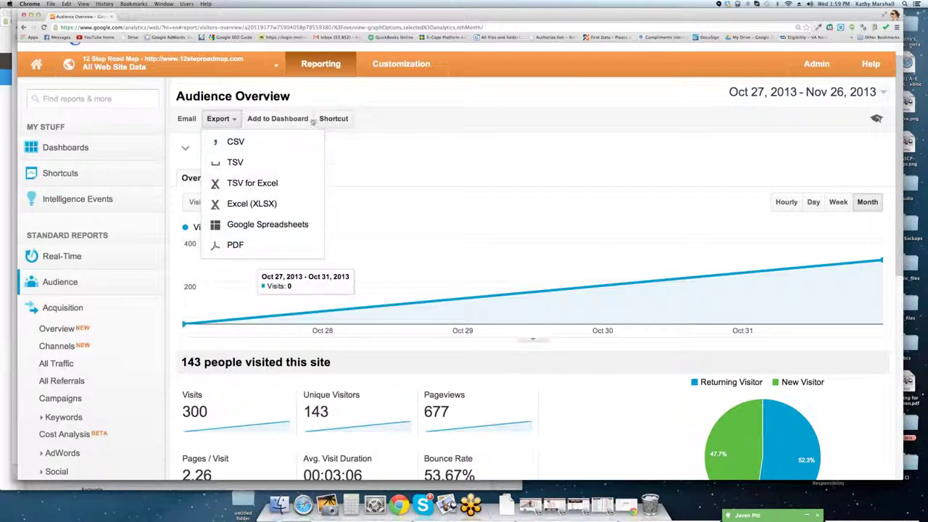
Look through the segment picker and Add to Dashboard dialog, then close both without changes
click(446, 157)
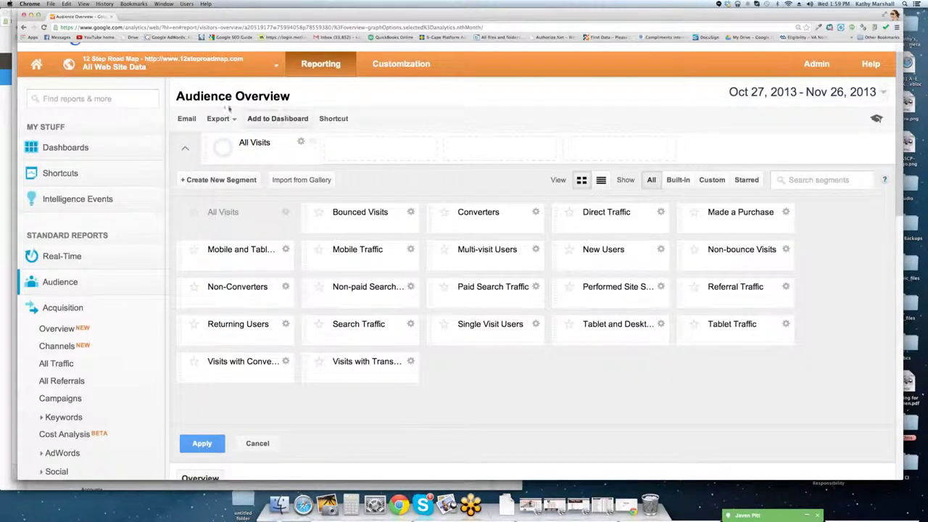
click(277, 118)
click(378, 233)
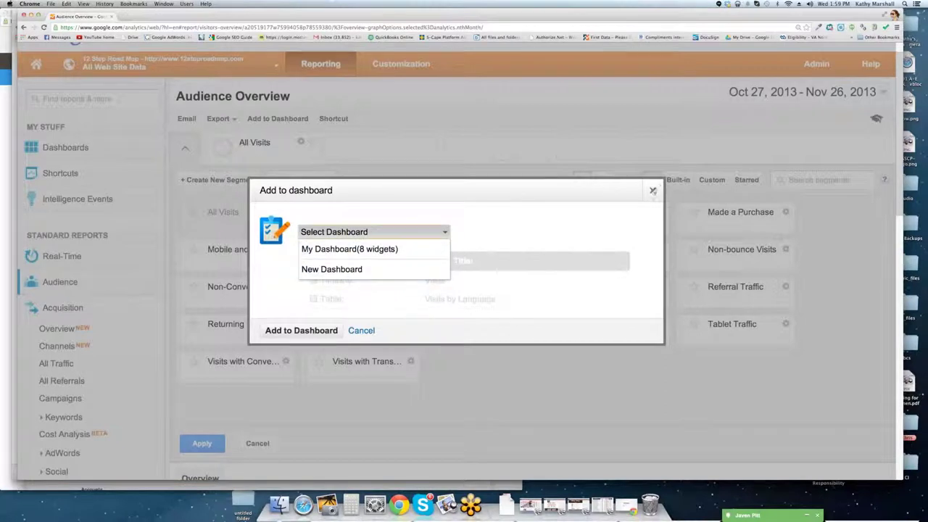
click(652, 190)
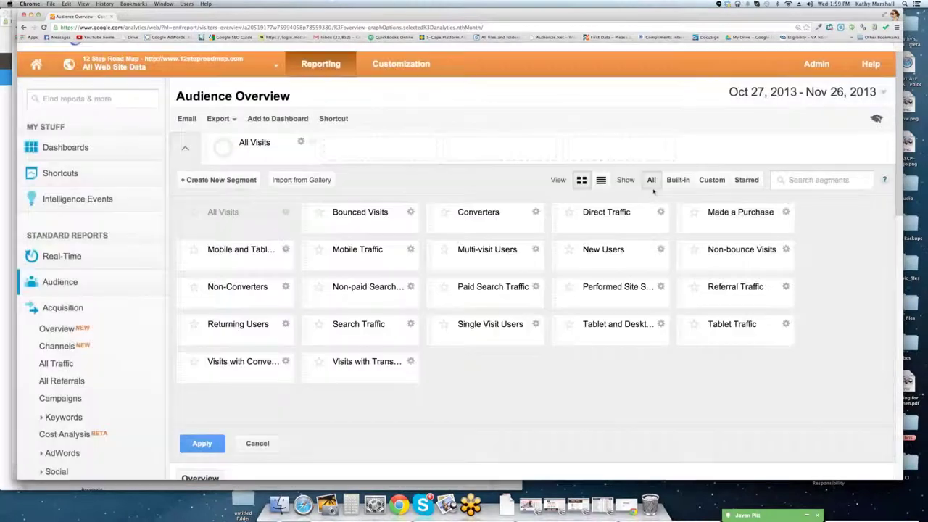
click(263, 444)
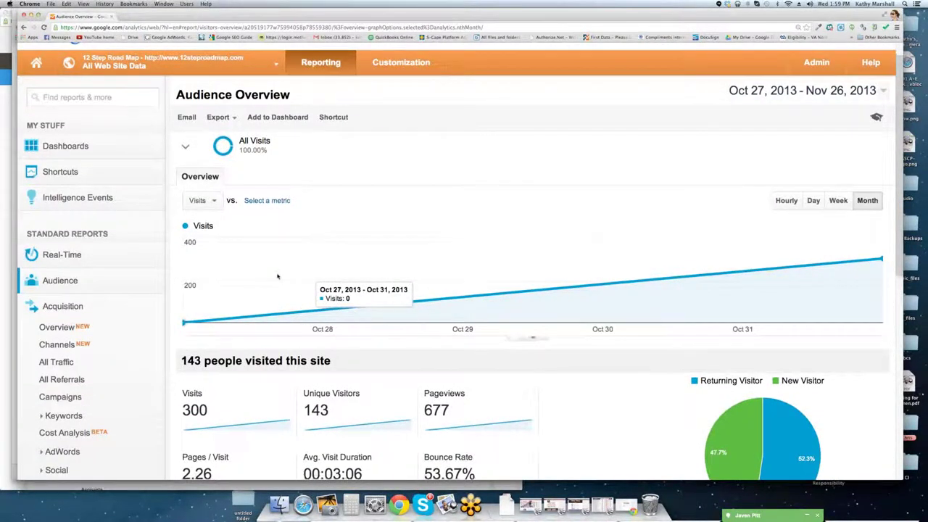
Scroll down the Audience Overview to view the visit metrics and returning-versus-new pie chart
scroll(279, 274, down, 5)
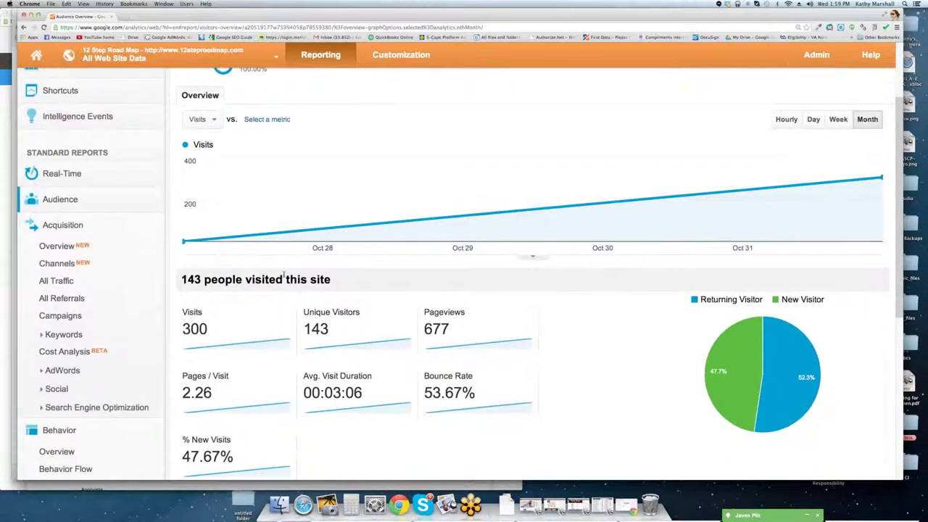
mouse_move(310, 322)
scroll(273, 422, down, 1)
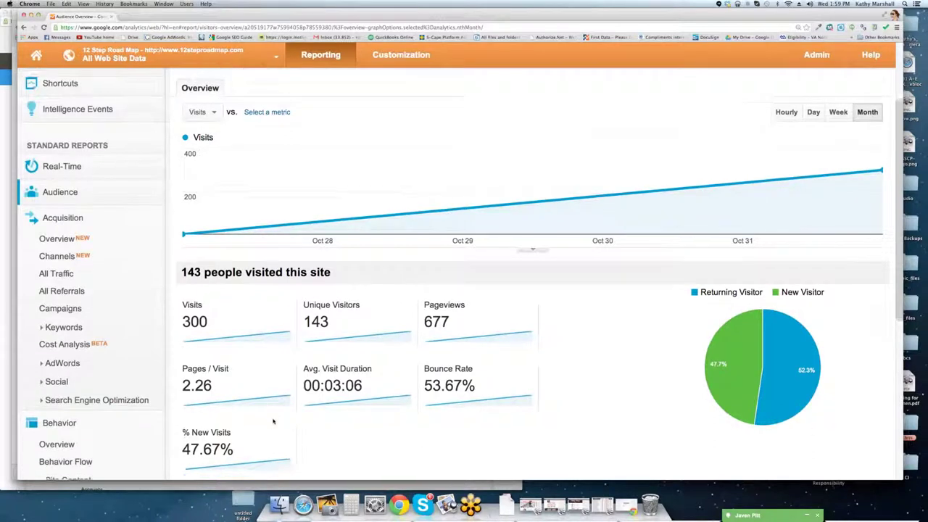
mouse_move(361, 290)
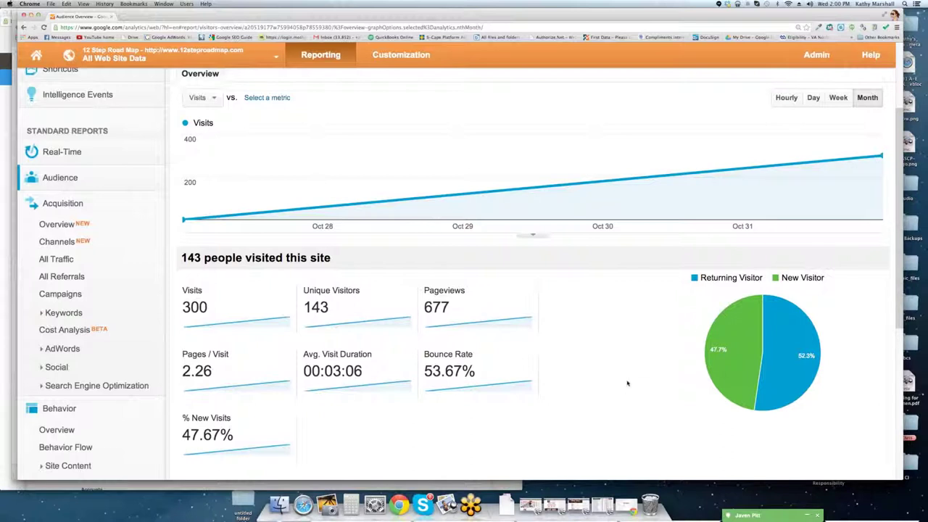
scroll(625, 378, down, 2)
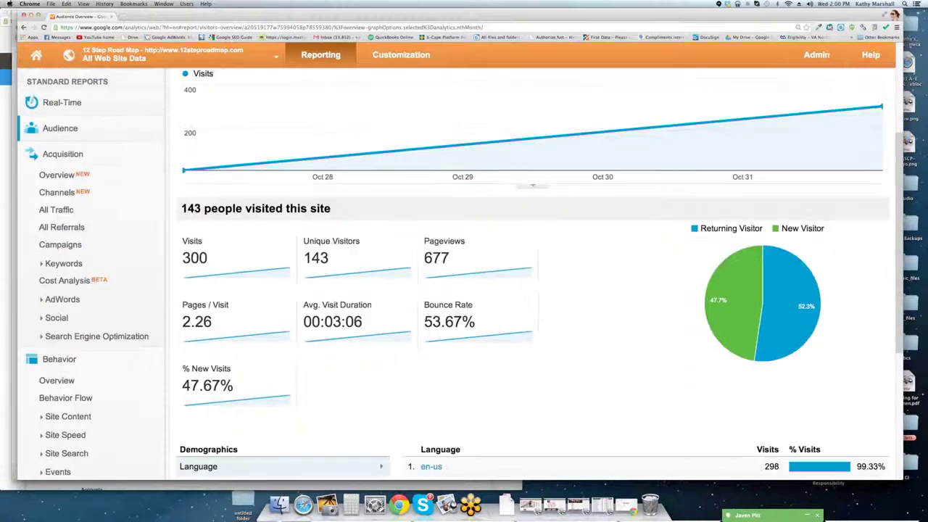
mouse_move(340, 245)
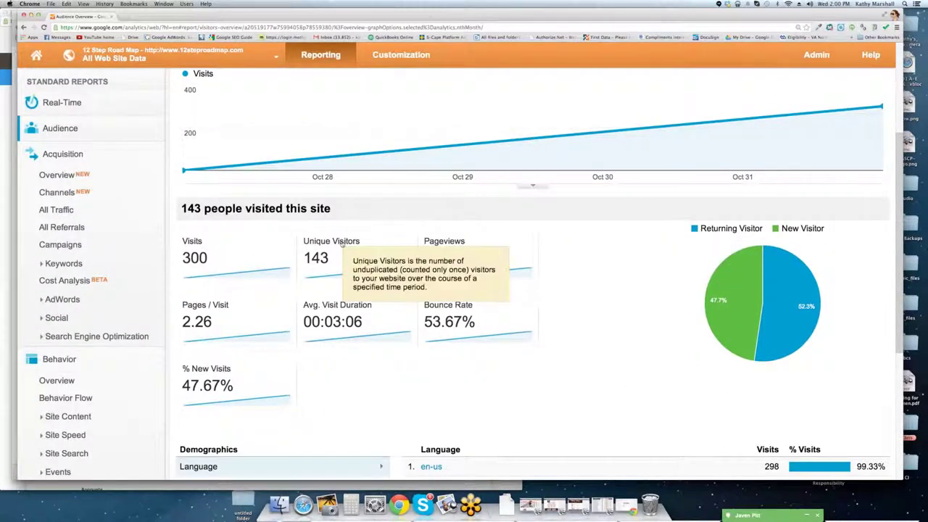
mouse_move(484, 242)
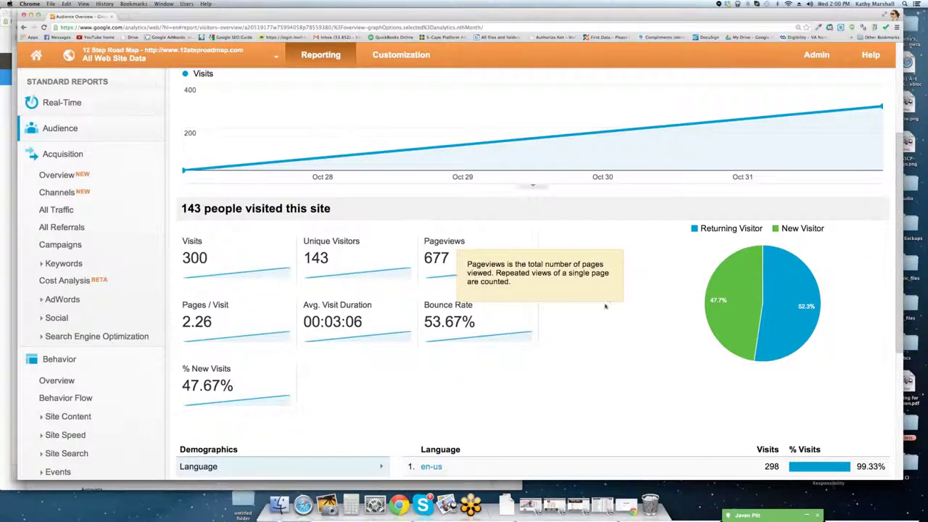
mouse_move(204, 305)
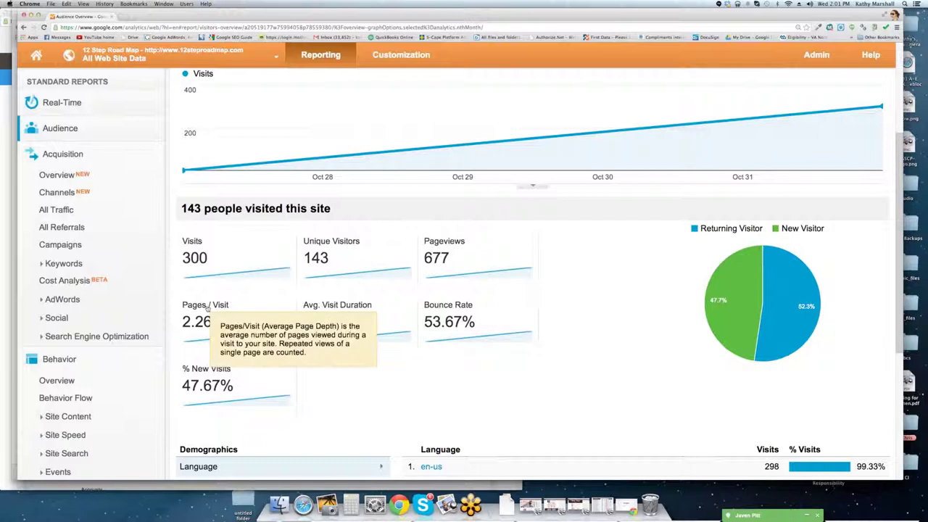
mouse_move(377, 310)
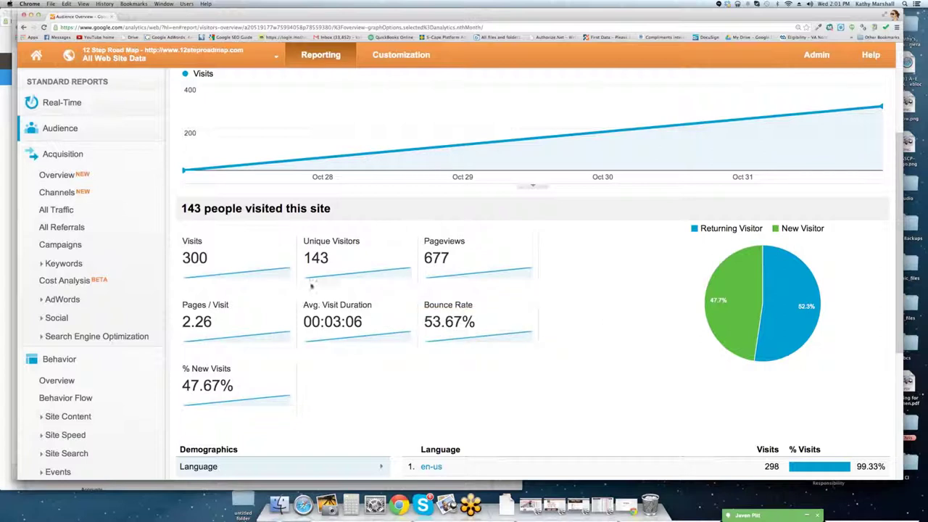
Show the Bounce Rate definition tooltip beside the 53.67% bounce rate metric
mouse_move(329, 308)
scroll(578, 354, down, 2)
mouse_move(462, 261)
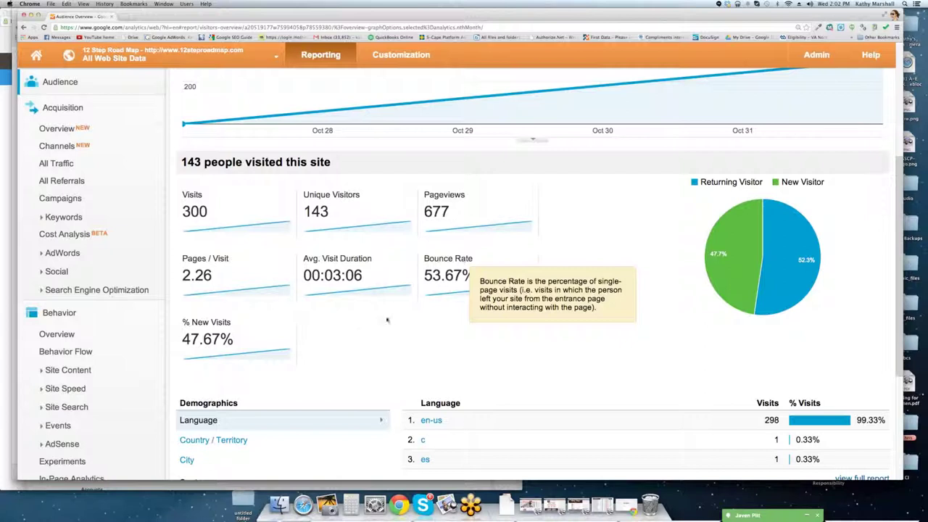
scroll(395, 323, down, 3)
scroll(394, 323, up, 1)
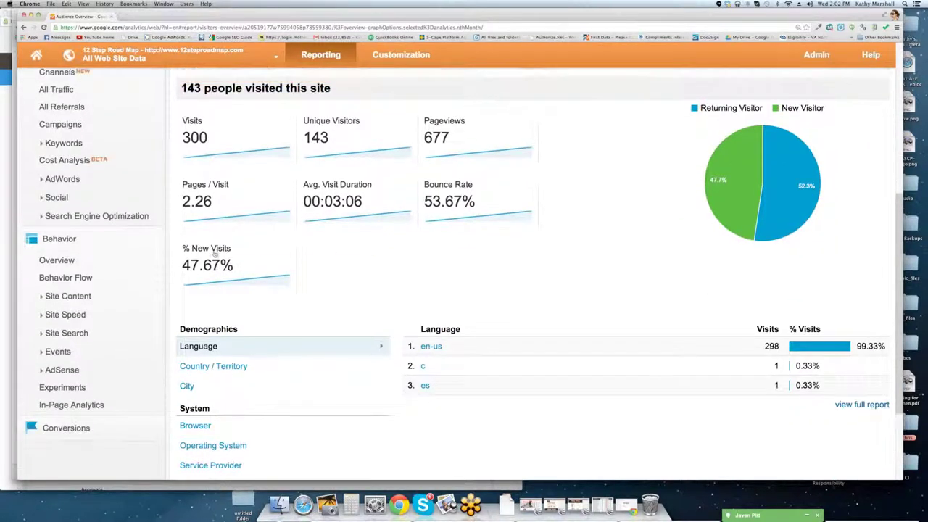
mouse_move(807, 194)
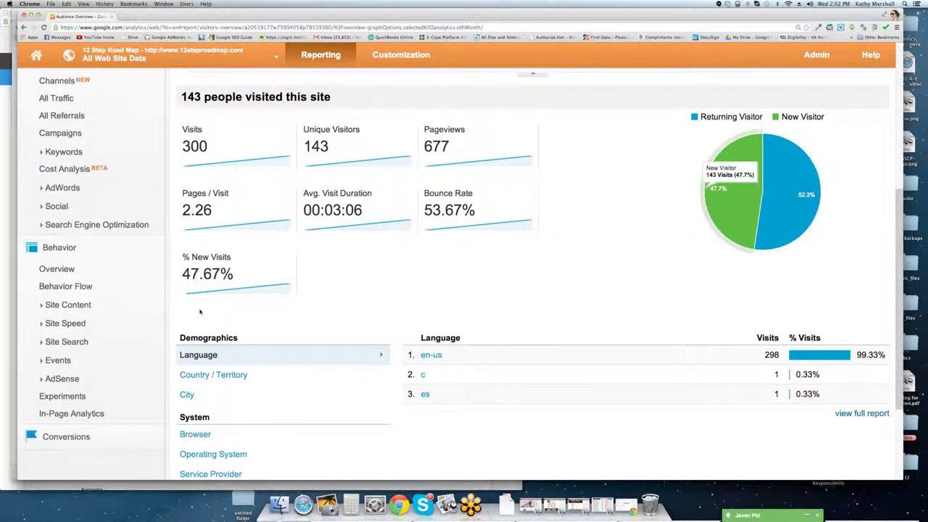
mouse_move(218, 267)
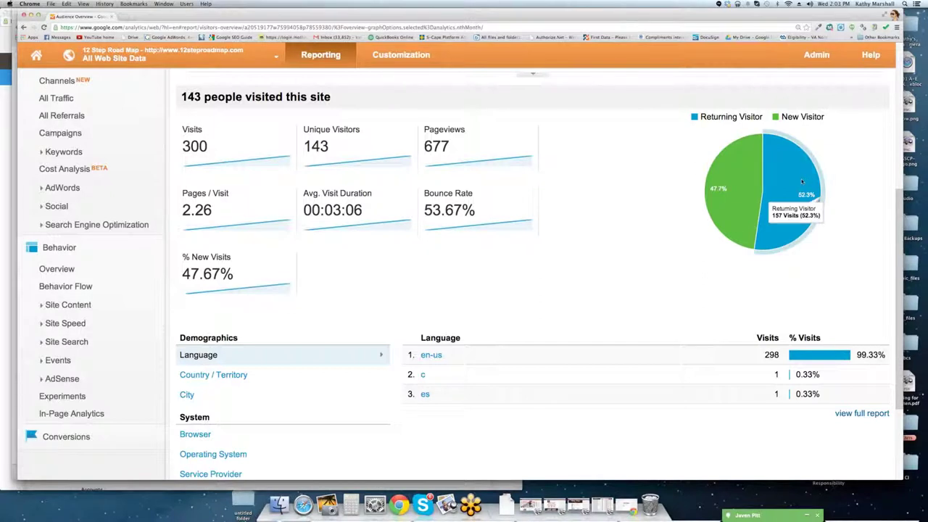
mouse_move(718, 188)
mouse_move(744, 172)
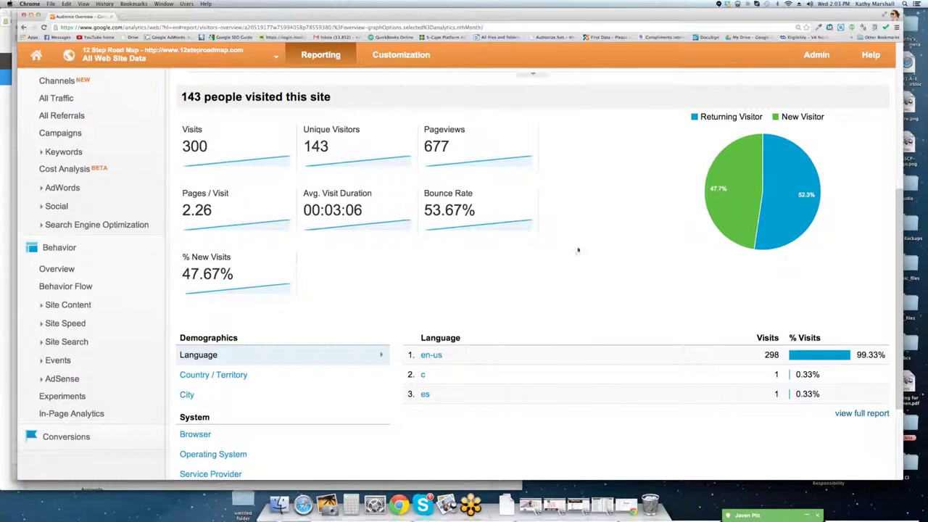
Switch the Demographics table from Language to Country / Territory
scroll(586, 252, down, 3)
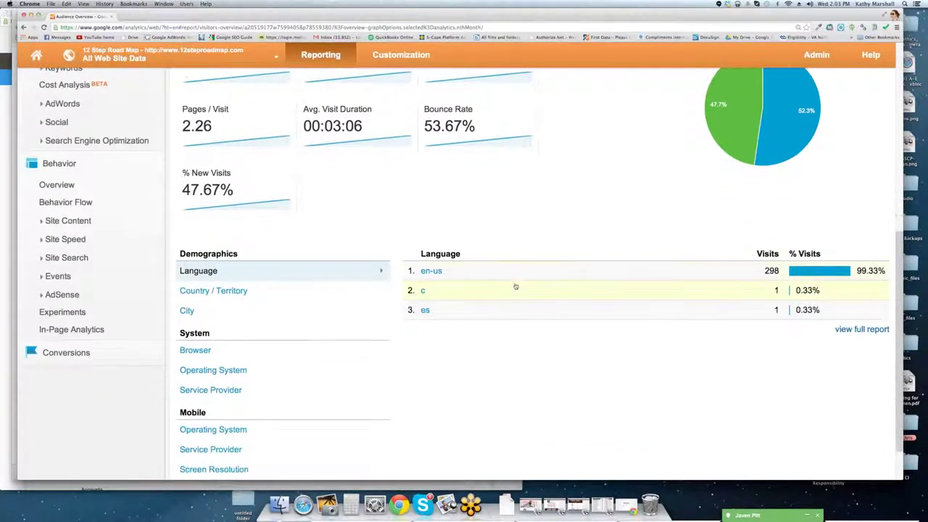
scroll(518, 285, down, 1)
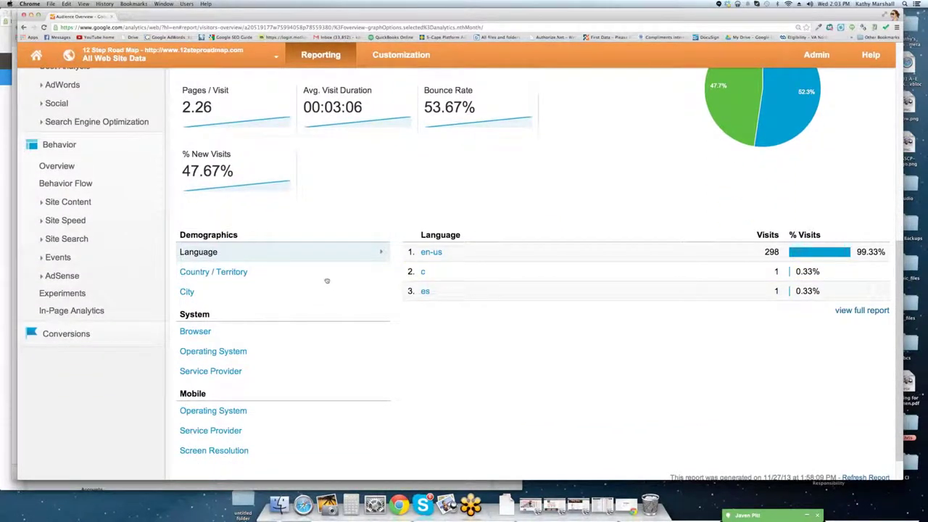
scroll(196, 336, down, 1)
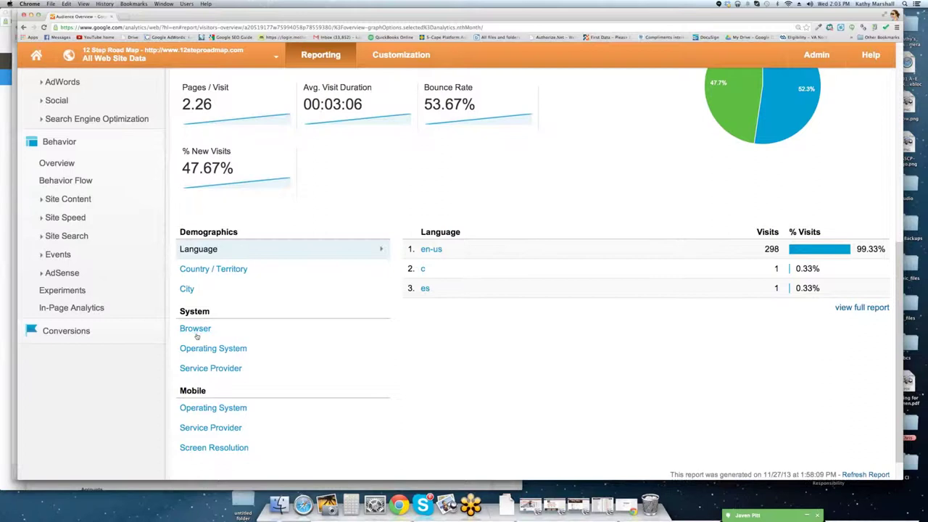
click(206, 269)
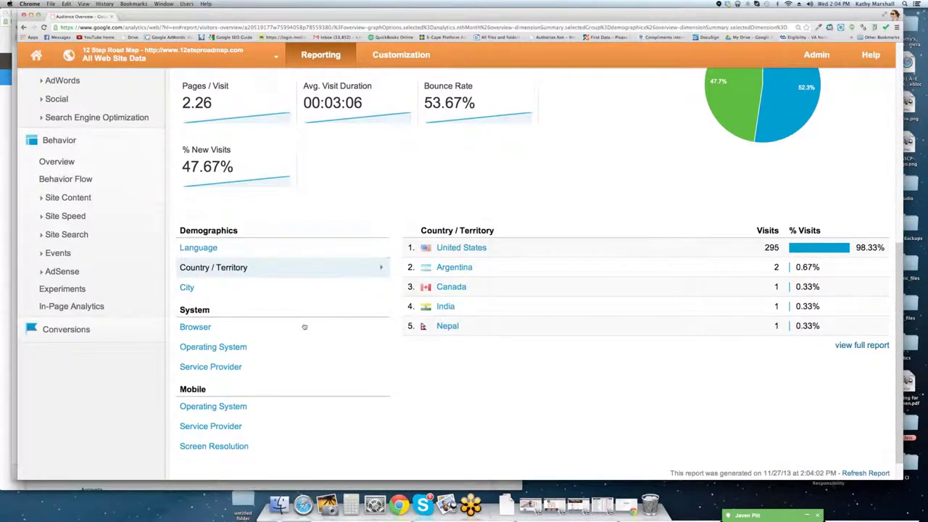
Drill from United States into Texas, highlighting Texas and California rows, to map visits by city
click(472, 248)
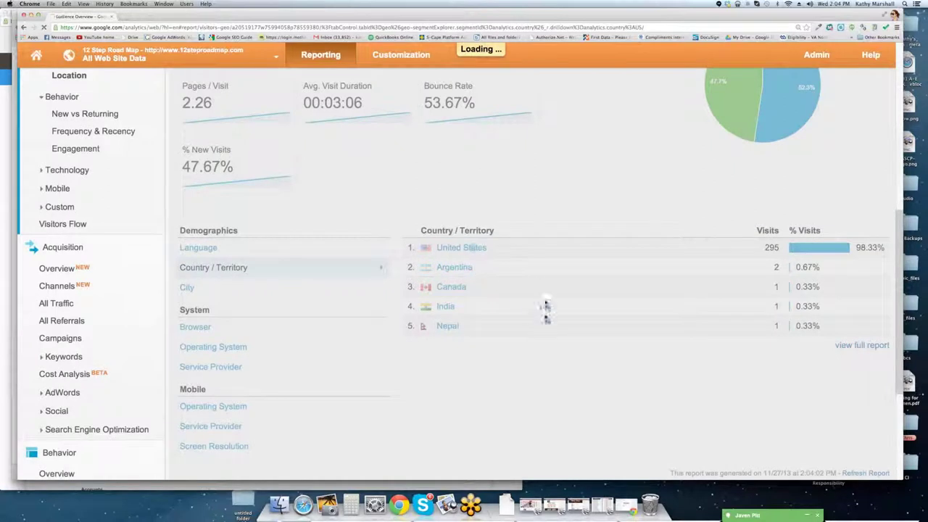
scroll(493, 326, down, 2)
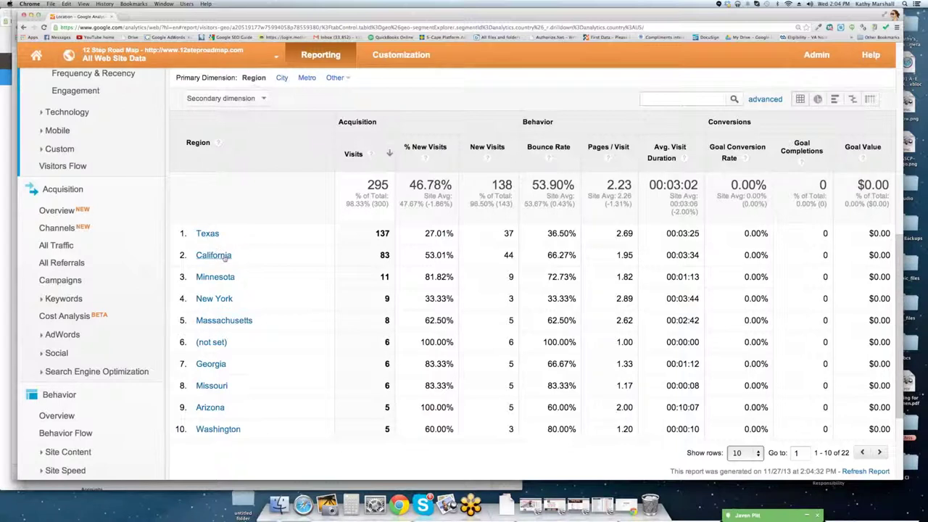
drag(185, 227, 478, 258)
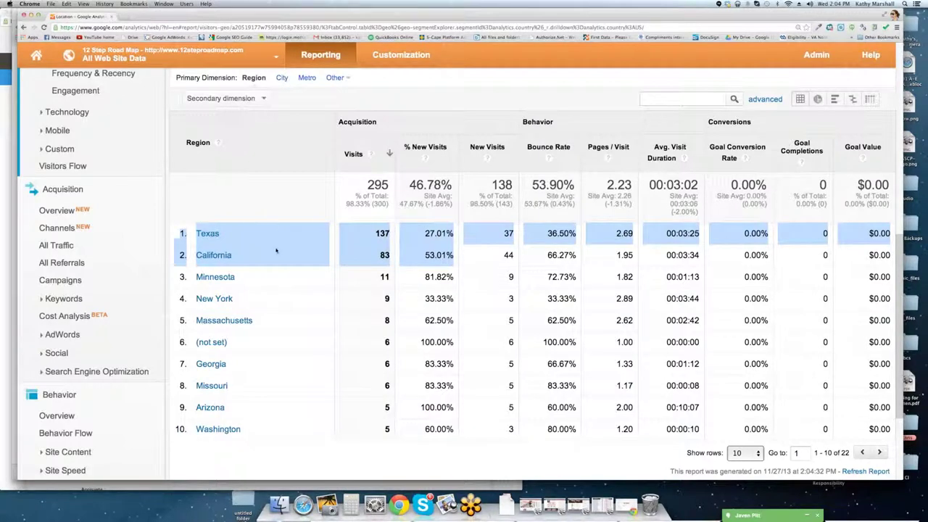
click(208, 234)
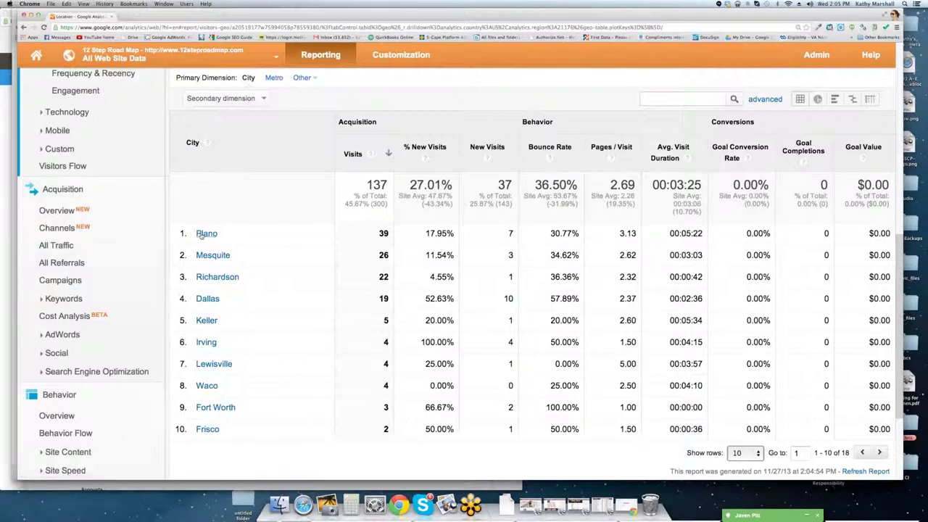
scroll(151, 217, up, 3)
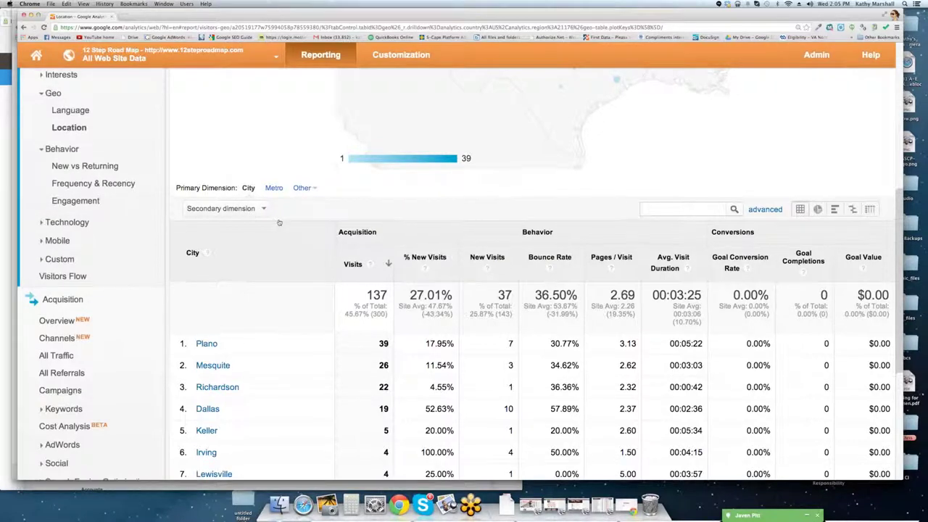
scroll(435, 254, up, 5)
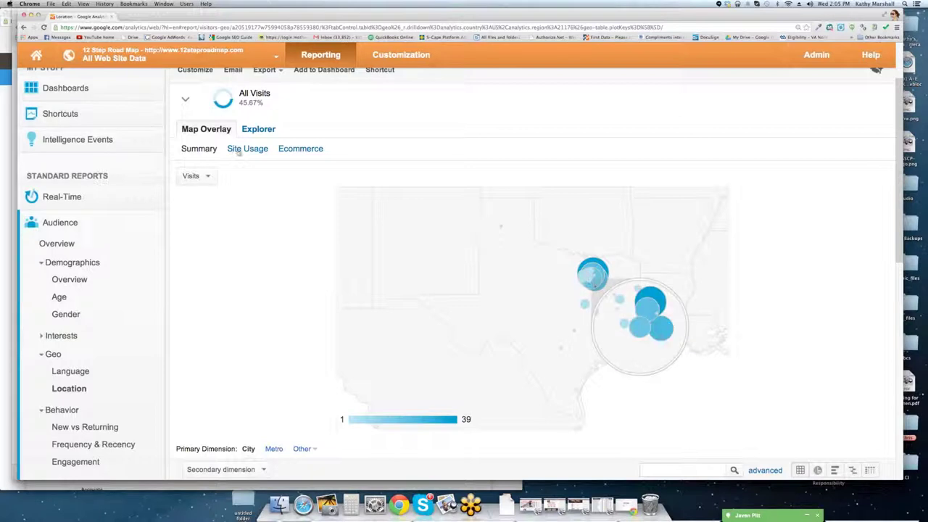
scroll(252, 187, up, 1)
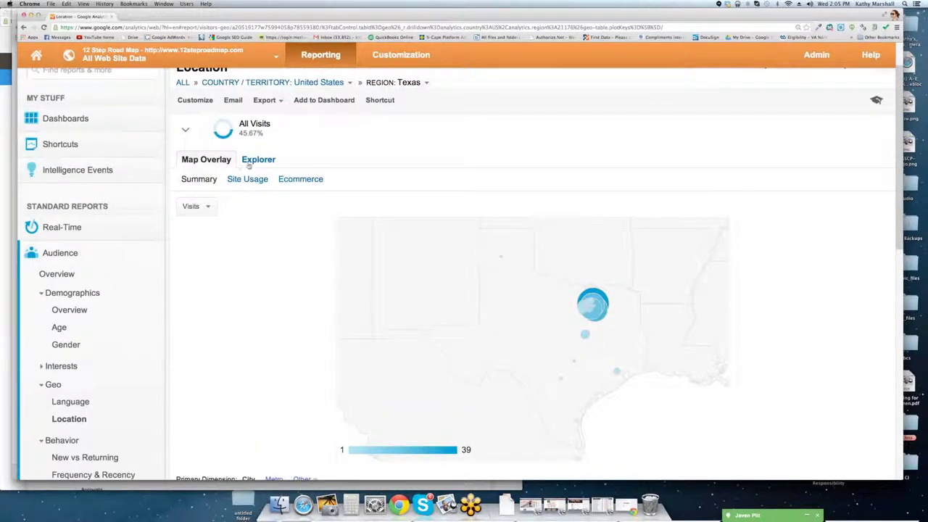
Show the Texas Location report in Explorer: daily visits trend, 137 visits, 36.50% bounce rate
click(248, 160)
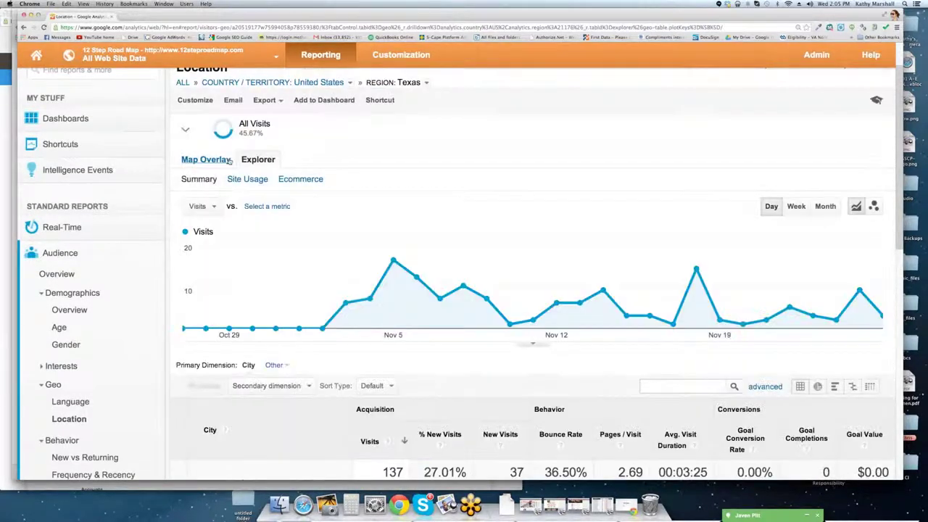
scroll(268, 238, down, 8)
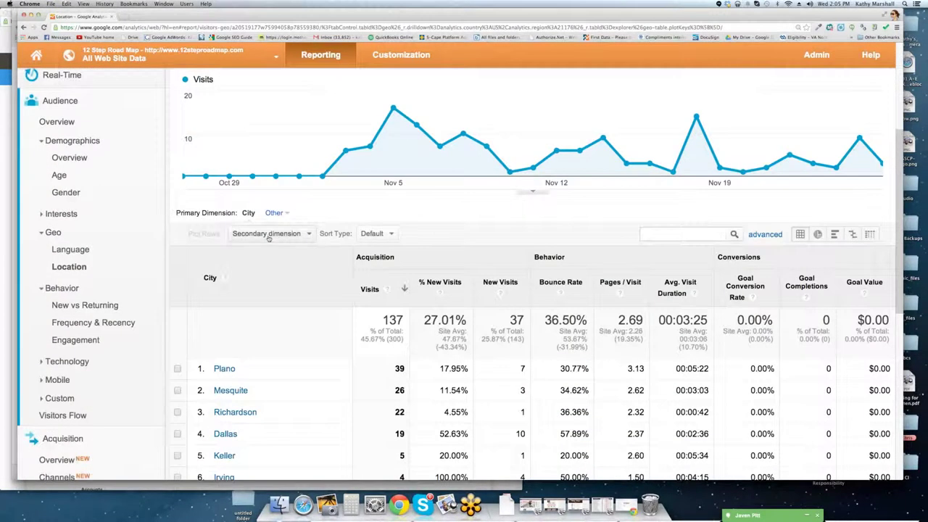
scroll(270, 238, up, 6)
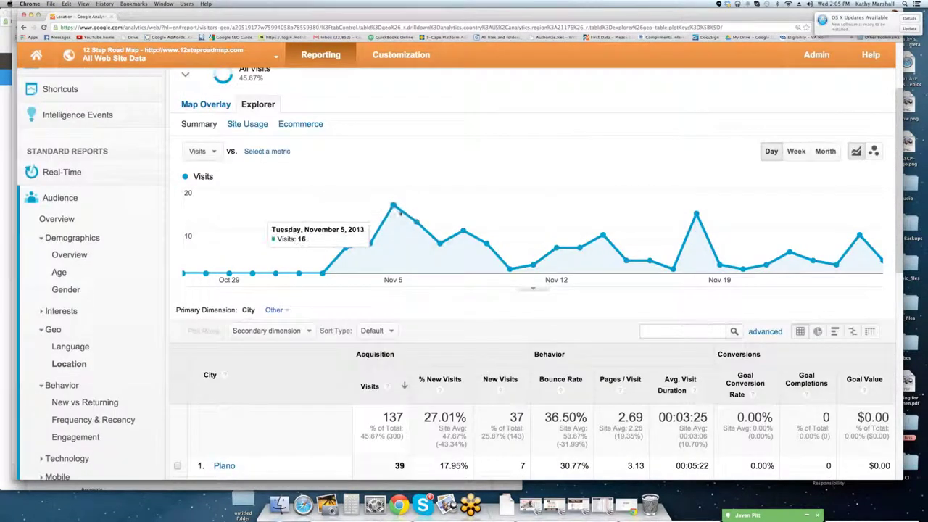
scroll(157, 231, up, 5)
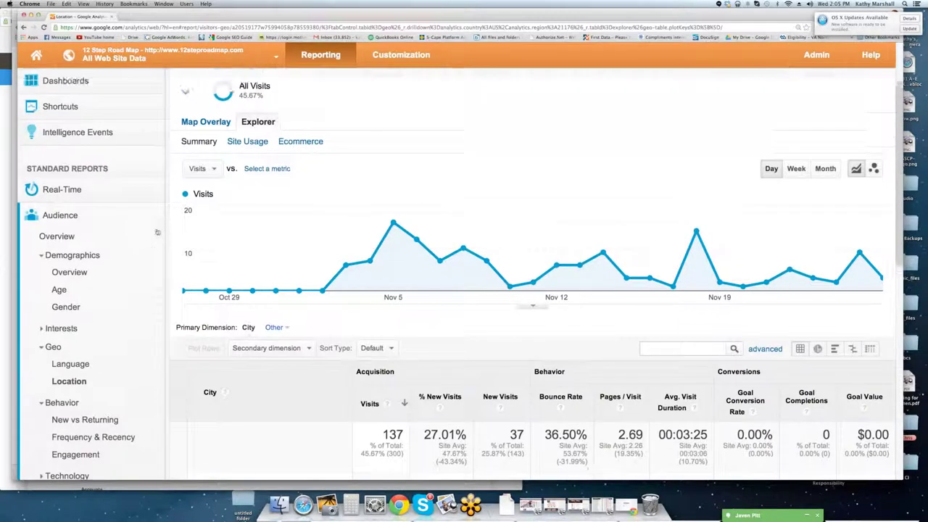
drag(175, 119, 430, 141)
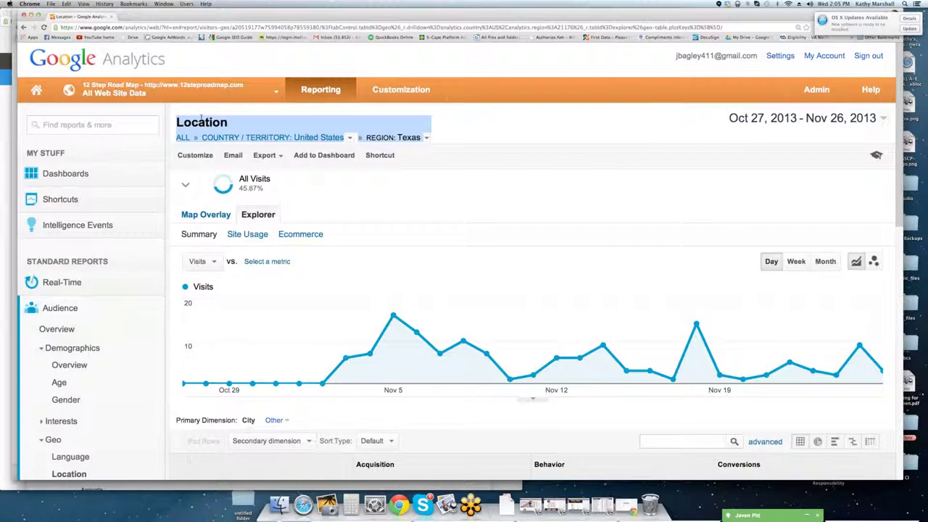
scroll(79, 275, down, 2)
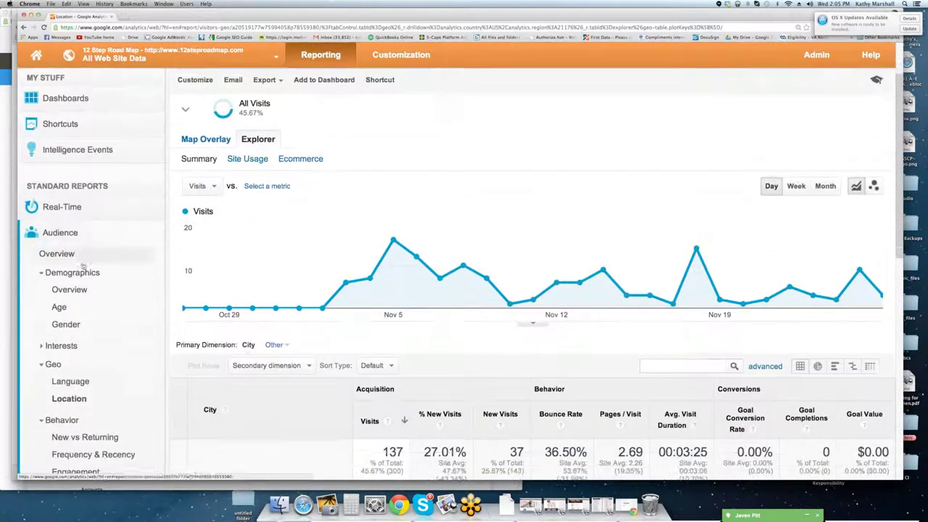
click(70, 382)
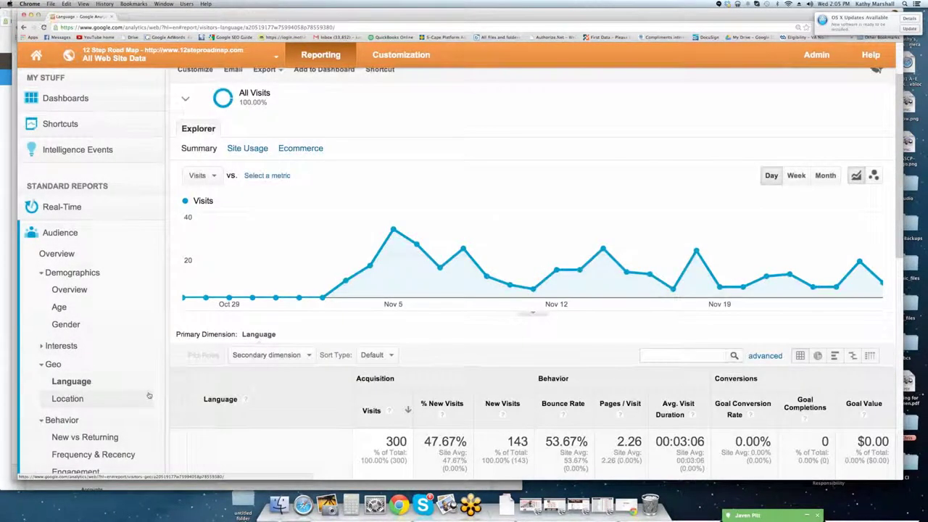
scroll(243, 390, down, 1)
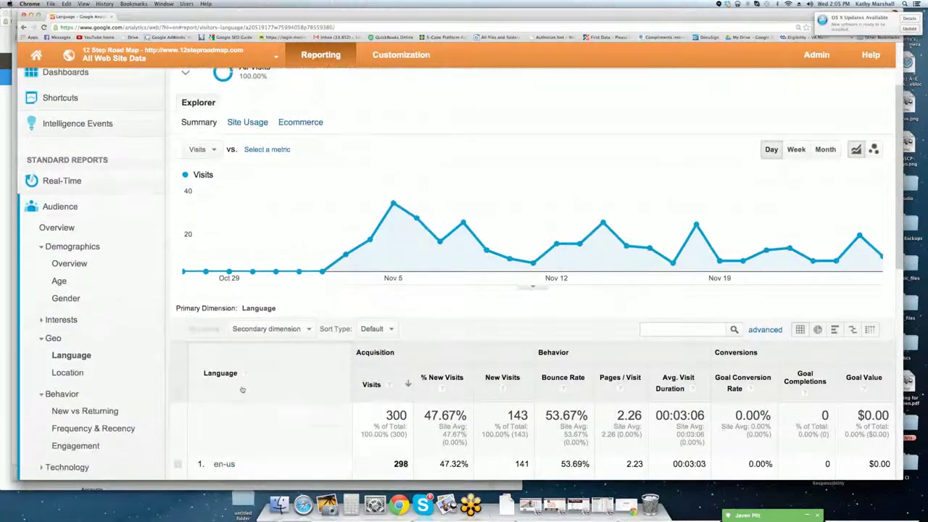
scroll(242, 389, down, 3)
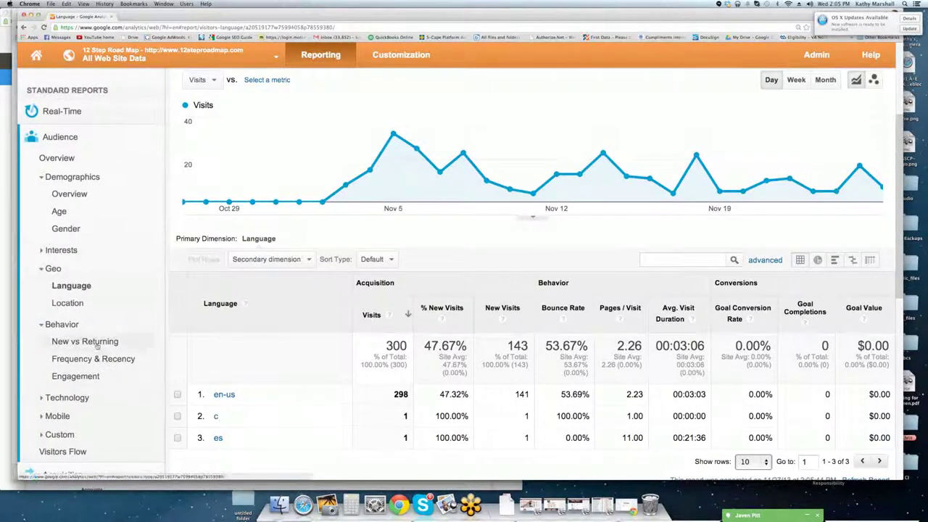
scroll(95, 344, up, 1)
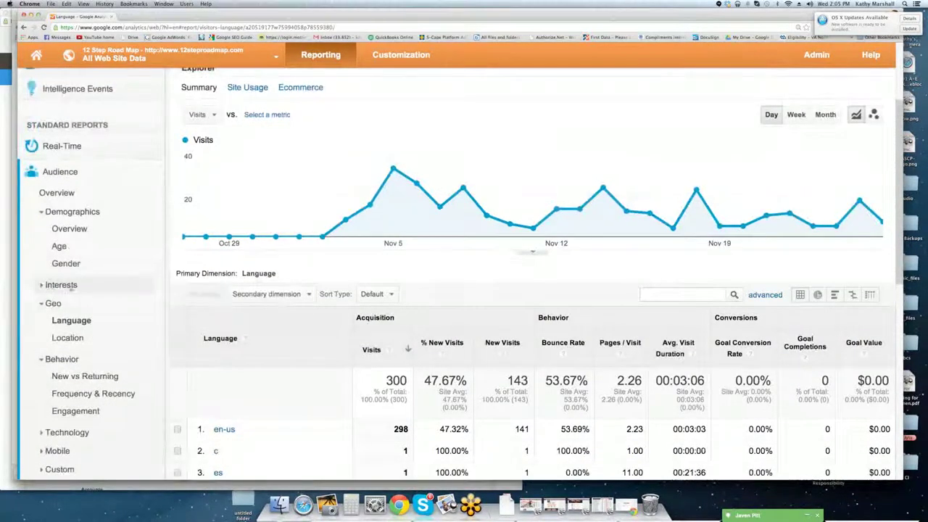
click(60, 172)
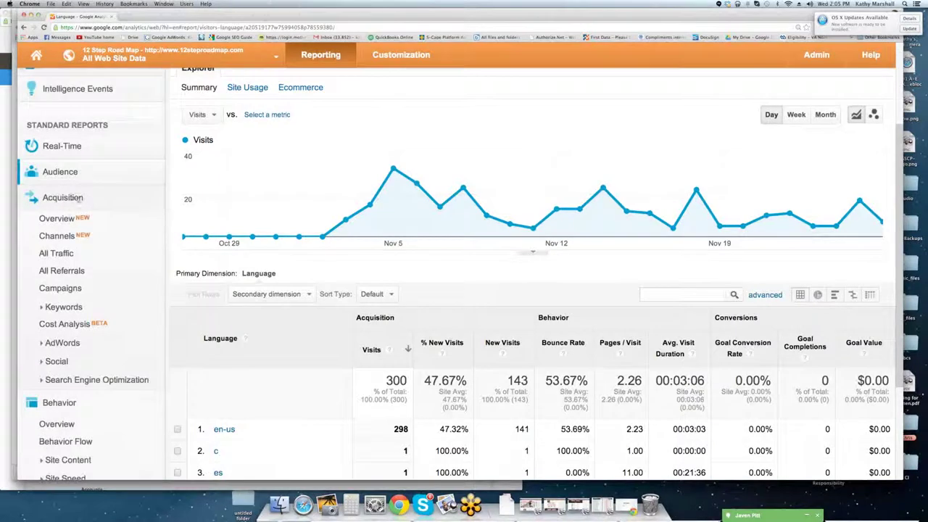
click(63, 197)
click(65, 223)
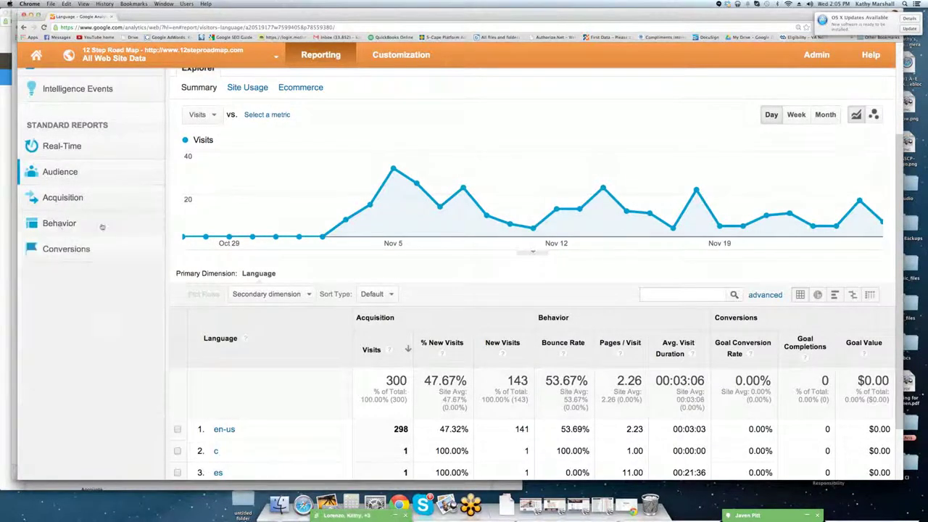
scroll(72, 279, up, 1)
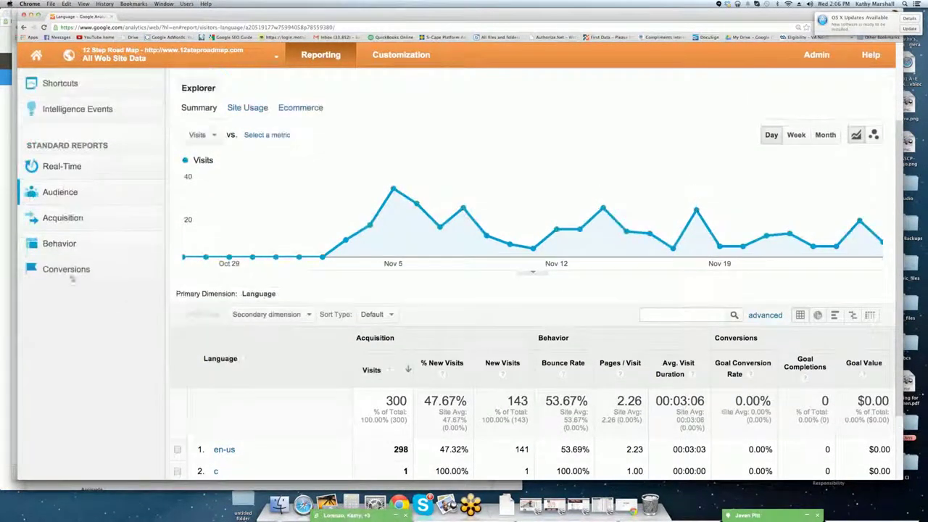
scroll(105, 293, up, 1)
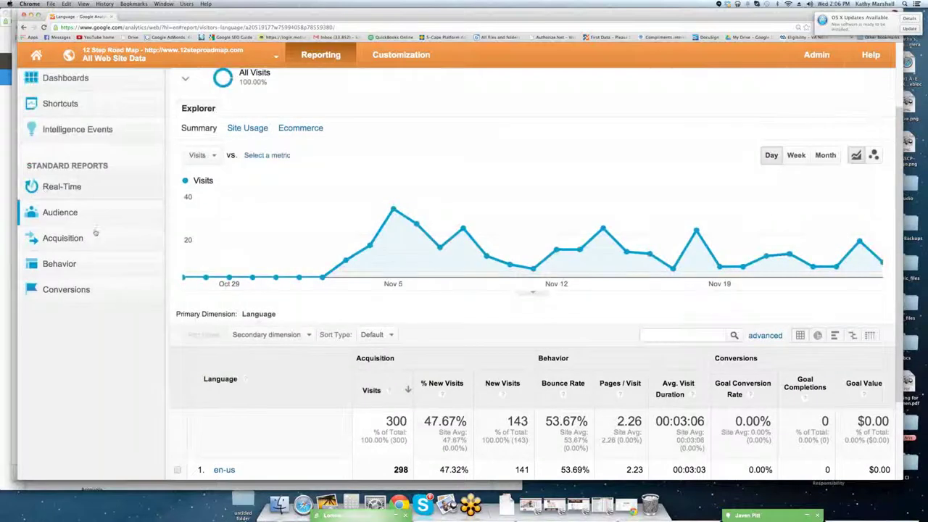
scroll(95, 233, up, 3)
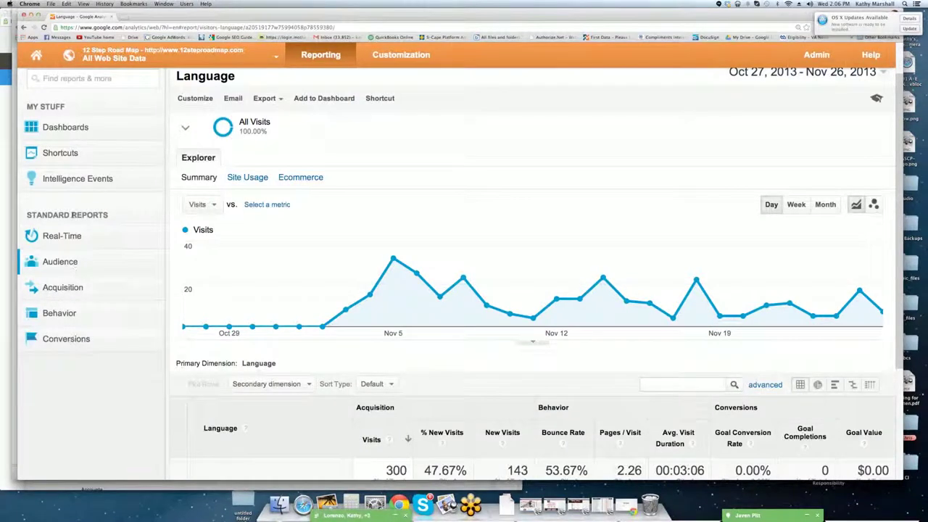
scroll(64, 148, up, 3)
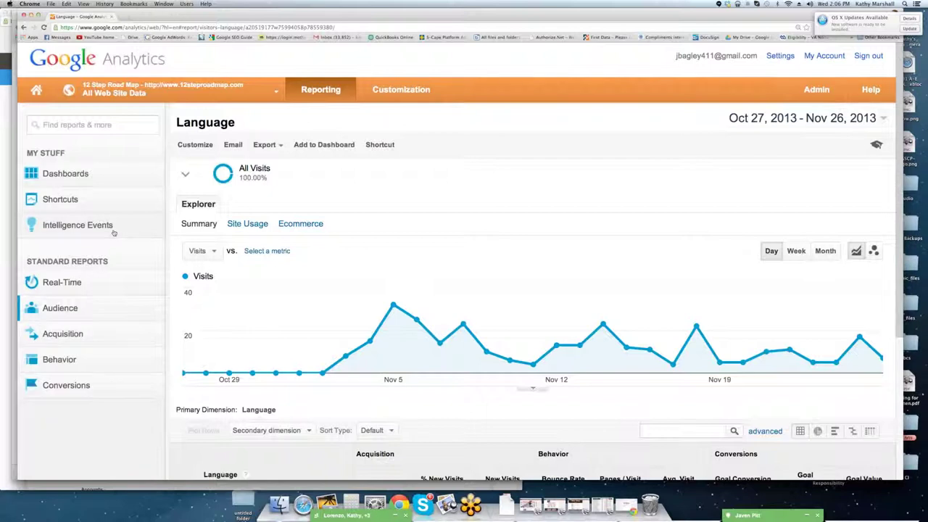
Open the Real-Time Overview report, which shows 0 active visitors on the site
click(67, 284)
click(73, 305)
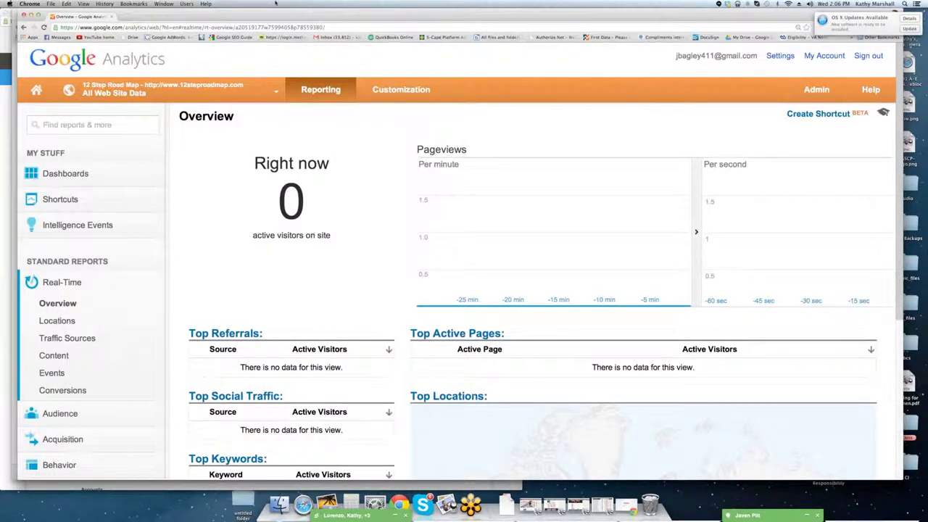
Load 12steproadmap.com in a new tab and look over its home page and navigation menus
click(126, 17)
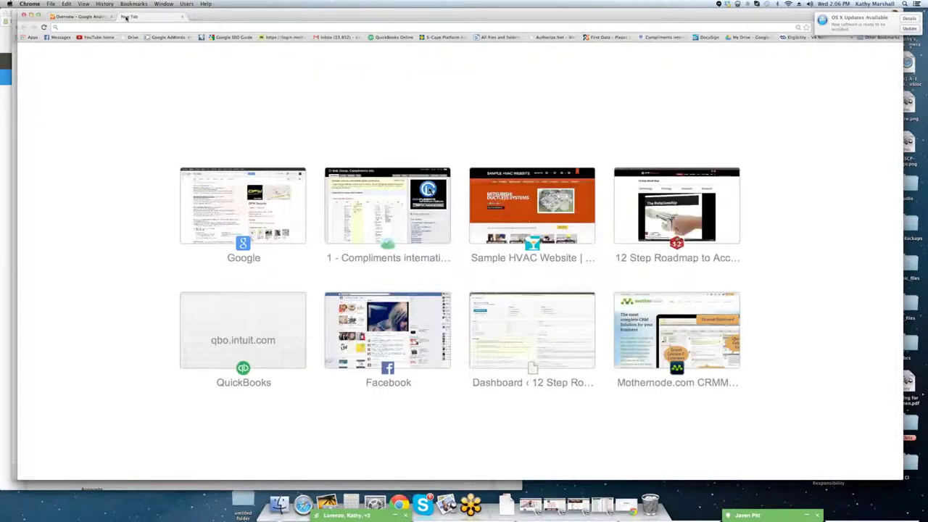
text(12steproadmap.com)
key(Return)
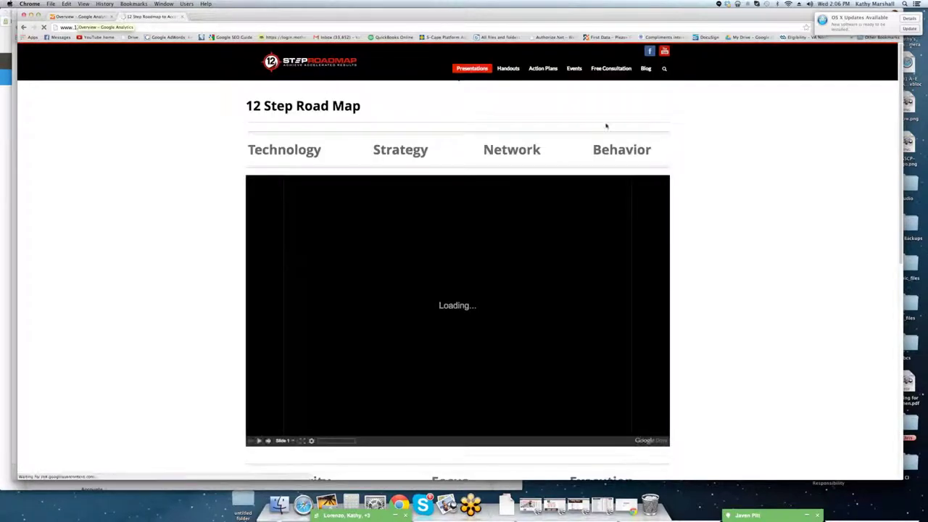
scroll(189, 249, down, 5)
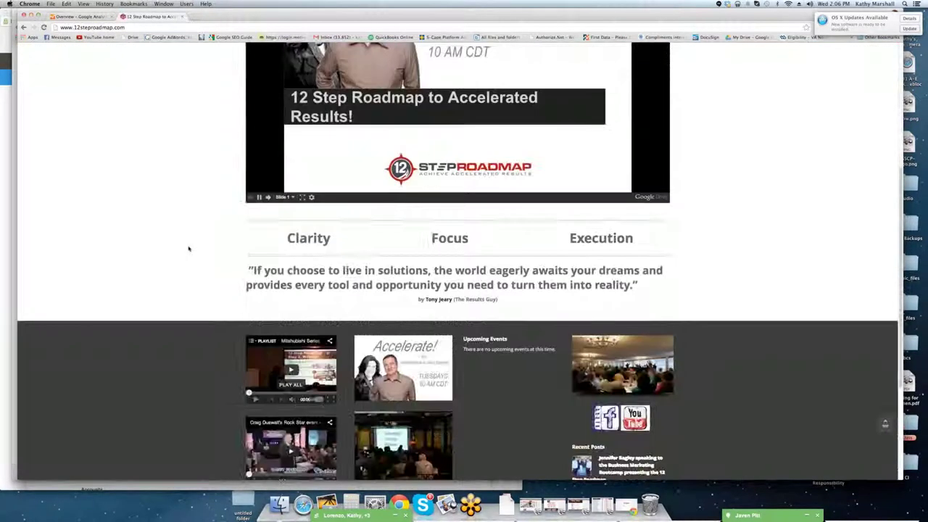
scroll(187, 249, up, 6)
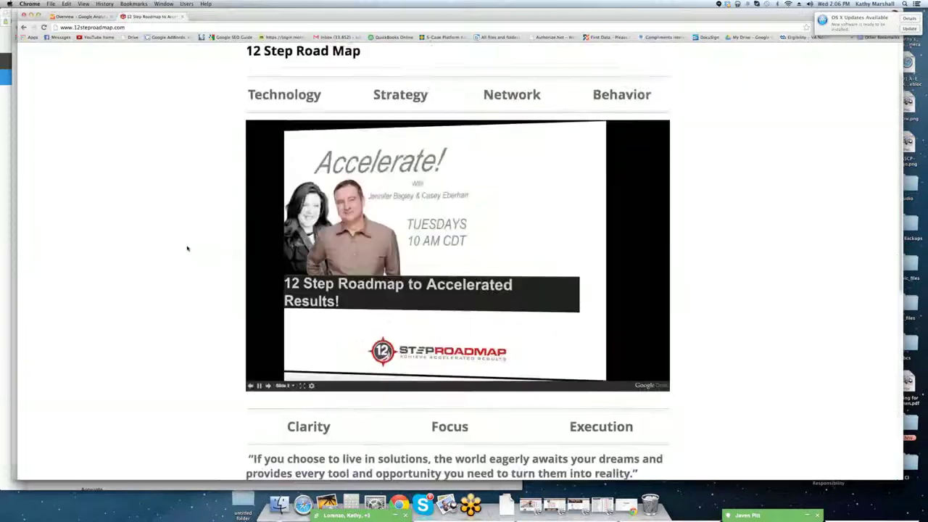
mouse_move(544, 71)
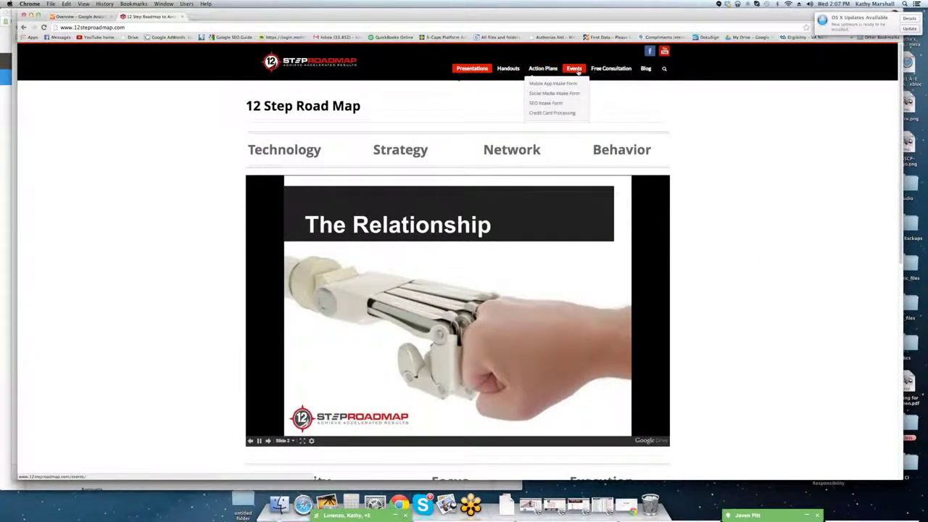
mouse_move(611, 68)
mouse_move(608, 84)
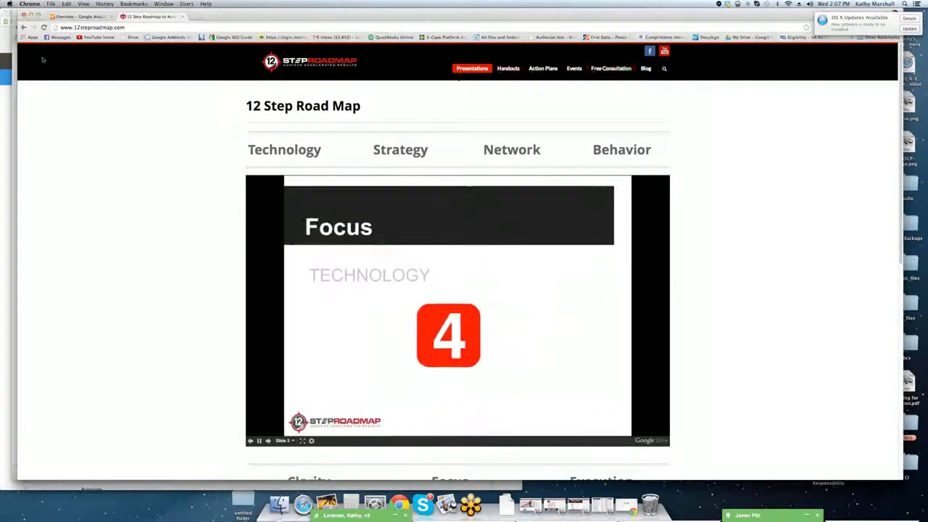
Back in Analytics, narrow the Real-Time Locations report to United States, then Plano
click(73, 17)
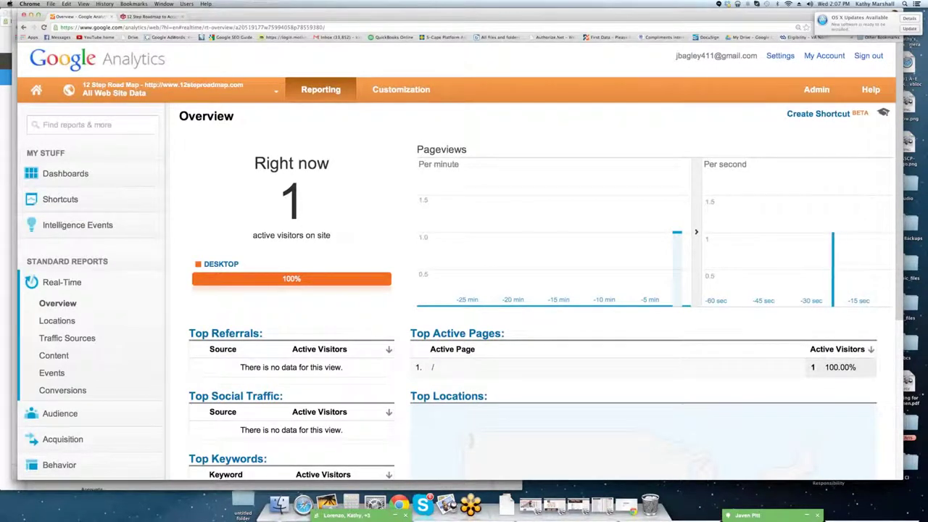
scroll(290, 304, down, 1)
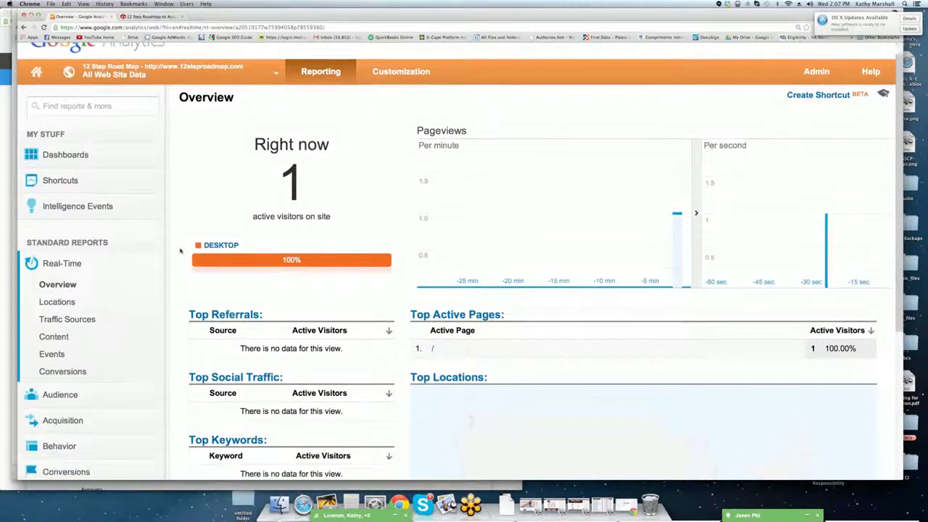
click(58, 302)
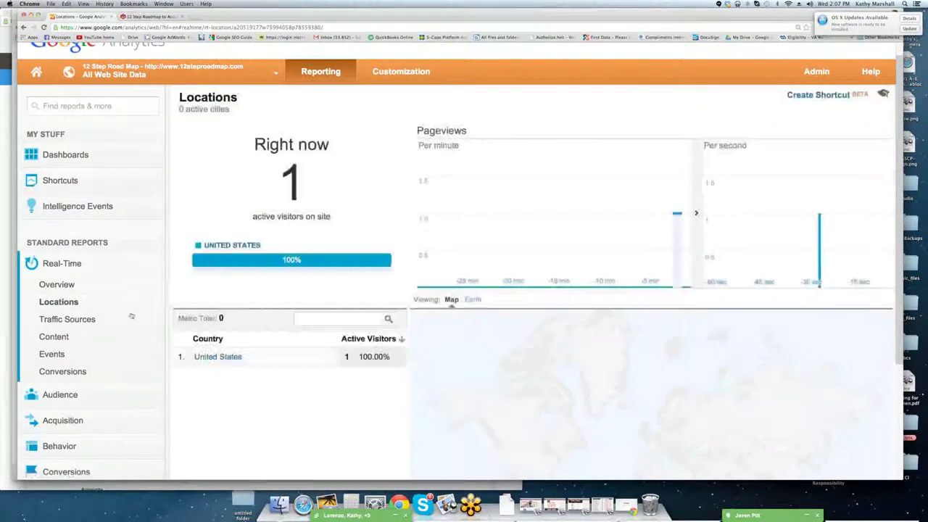
scroll(181, 304, down, 2)
click(228, 289)
click(205, 345)
View the Plano visitor in the Real-Time Traffic Sources, then Content reports
scroll(333, 367, down, 4)
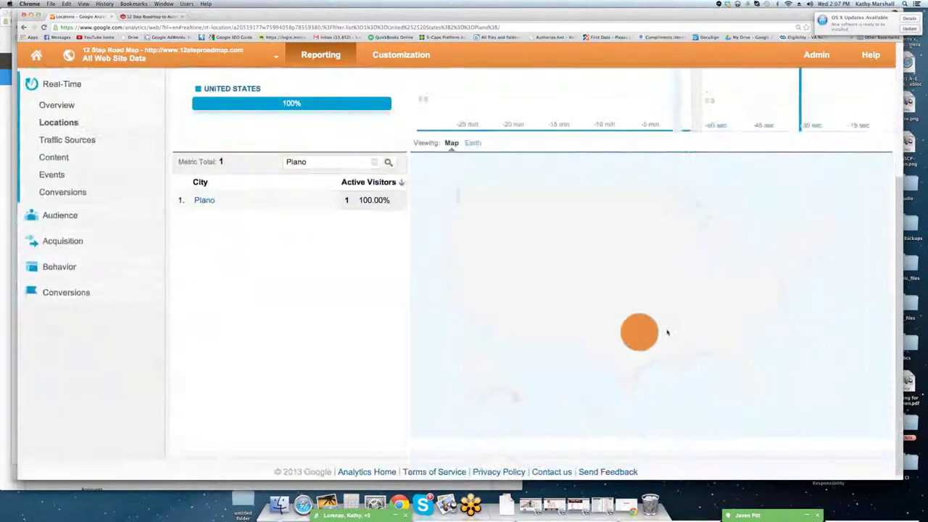
mouse_move(643, 333)
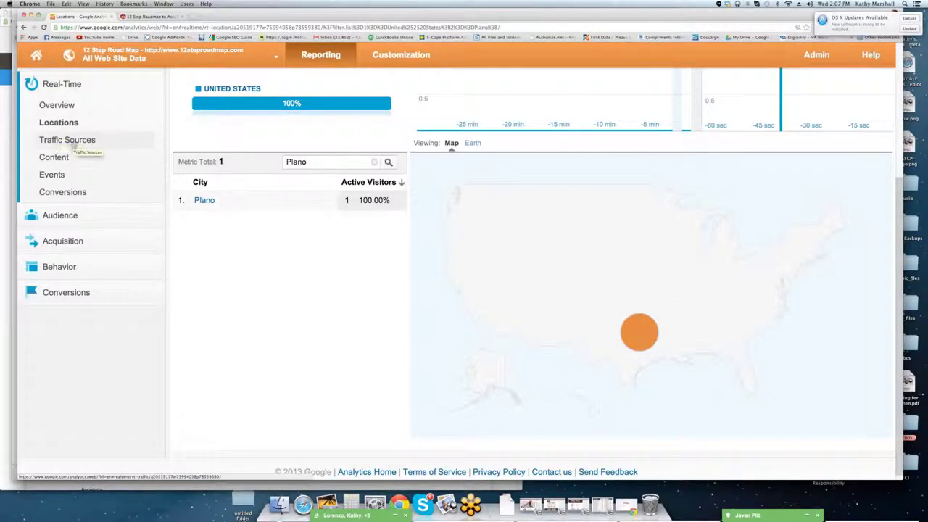
scroll(93, 173, up, 1)
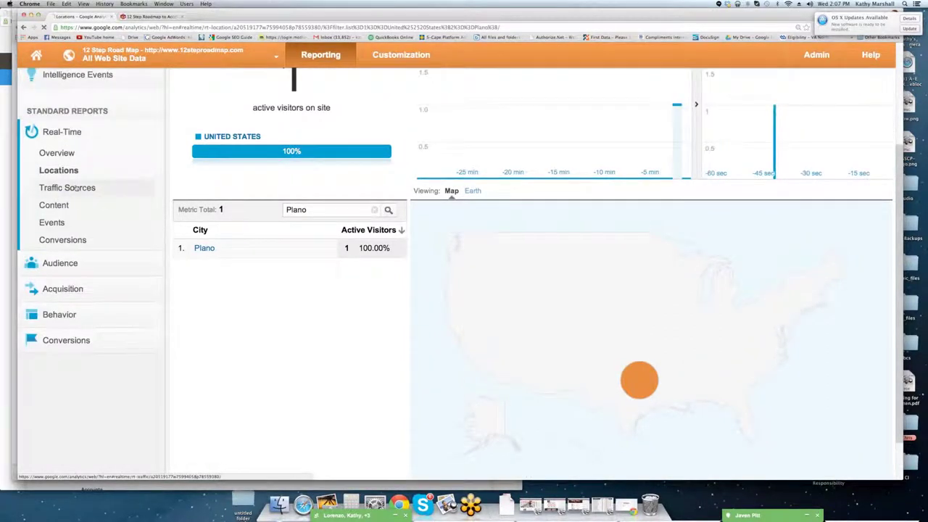
click(73, 188)
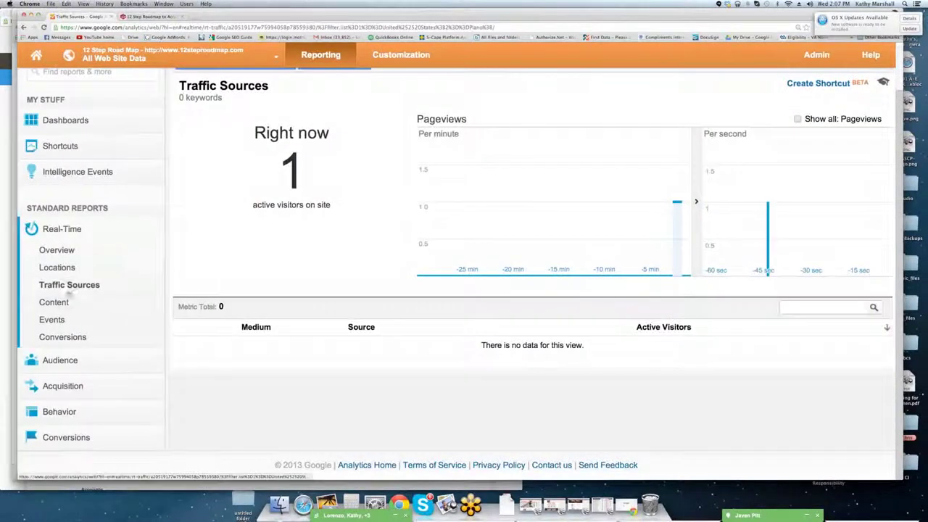
click(54, 302)
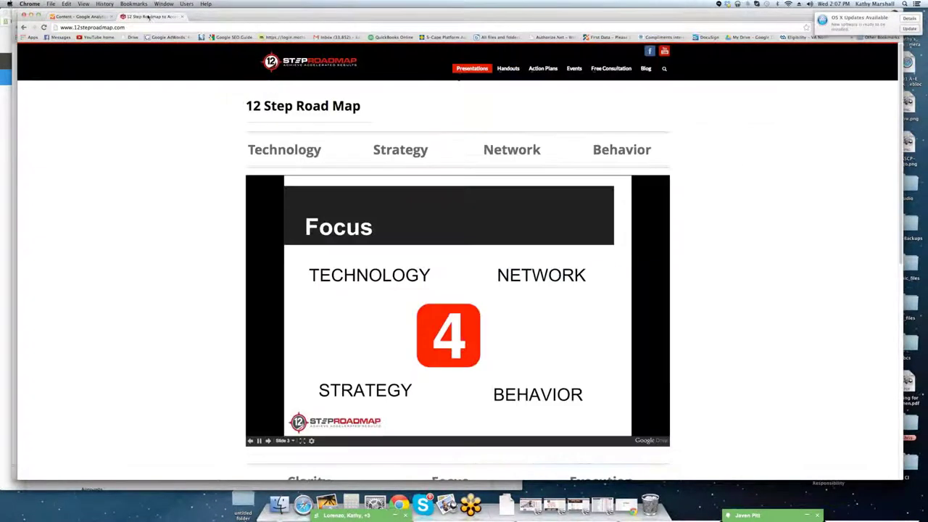
Open the site's Handouts, Action Plans, Free Consultation and Blog pages in new tabs, then return to Analytics
click(152, 16)
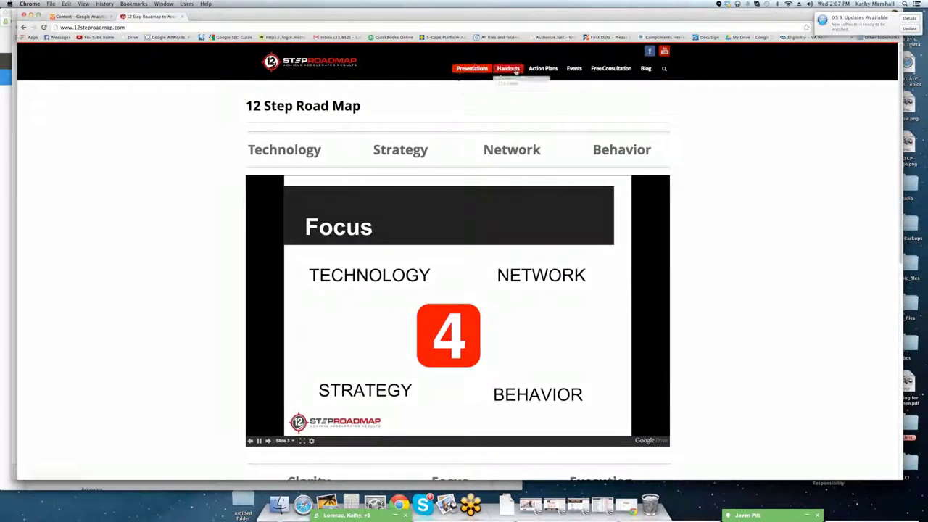
super+click(515, 70)
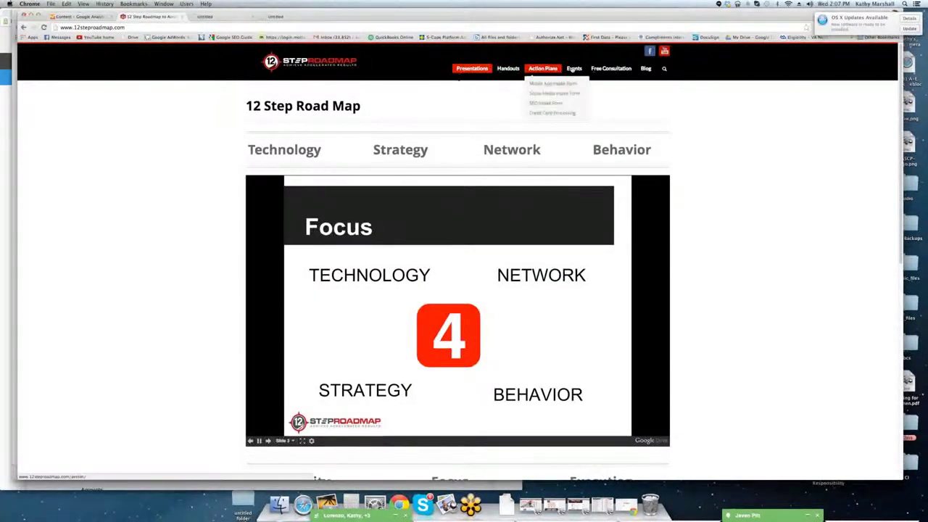
super+click(543, 69)
super+click(608, 70)
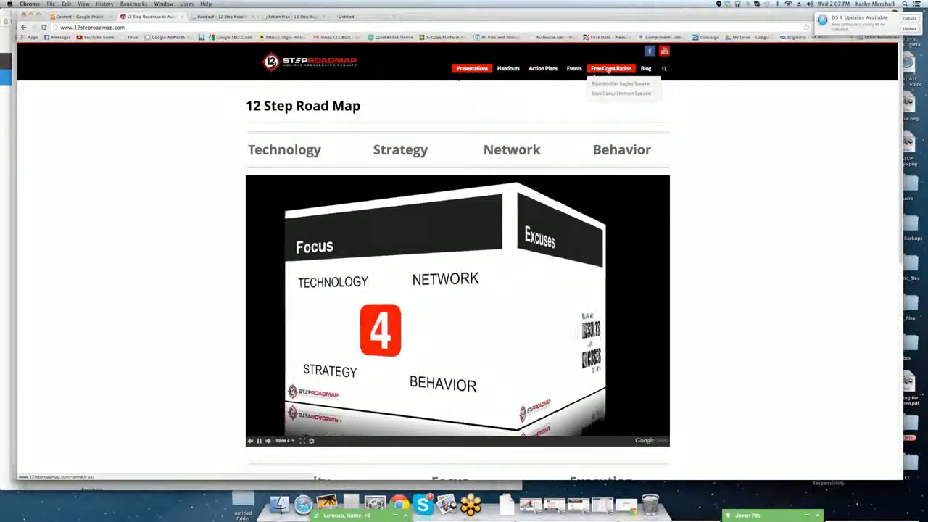
super+click(647, 68)
click(67, 17)
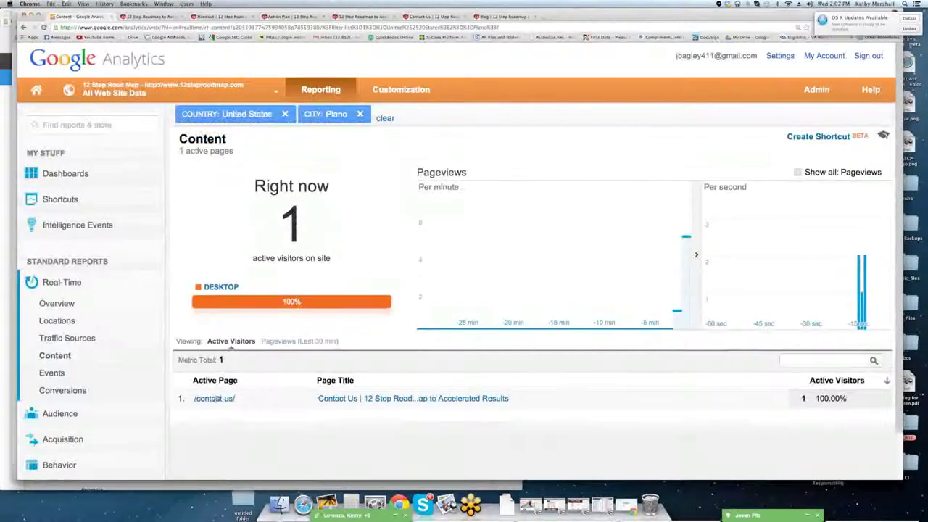
click(215, 16)
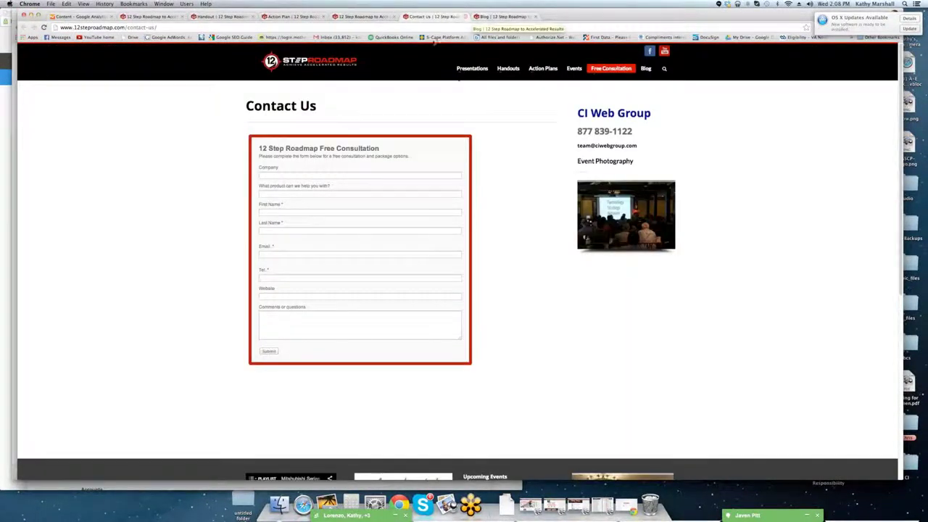
click(80, 16)
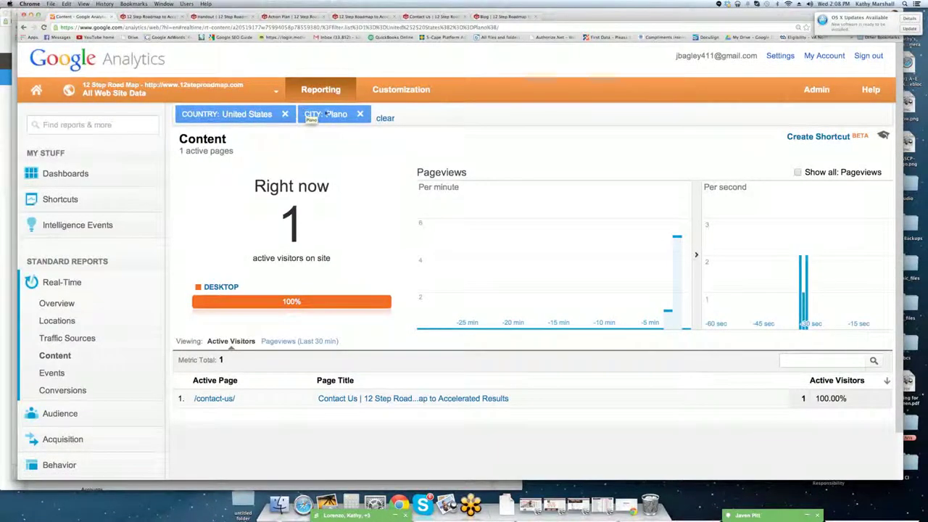
click(50, 377)
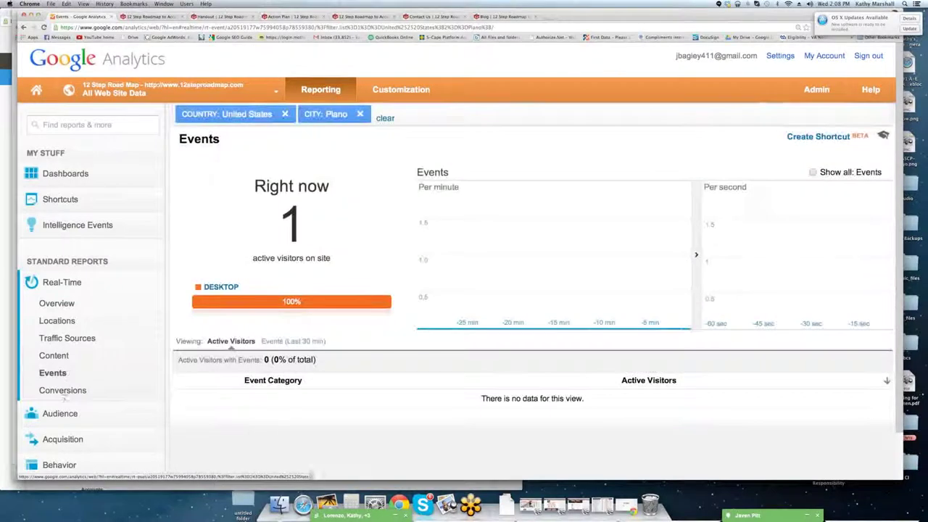
click(65, 393)
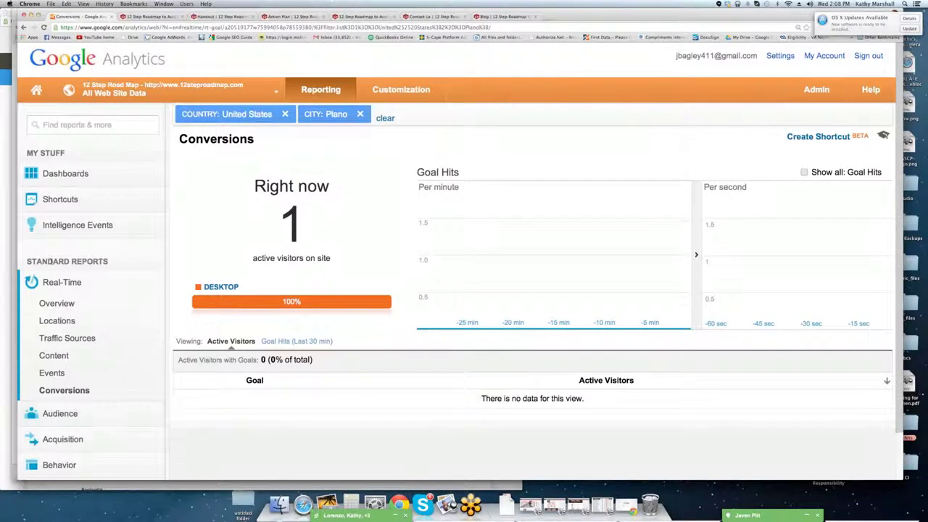
click(77, 287)
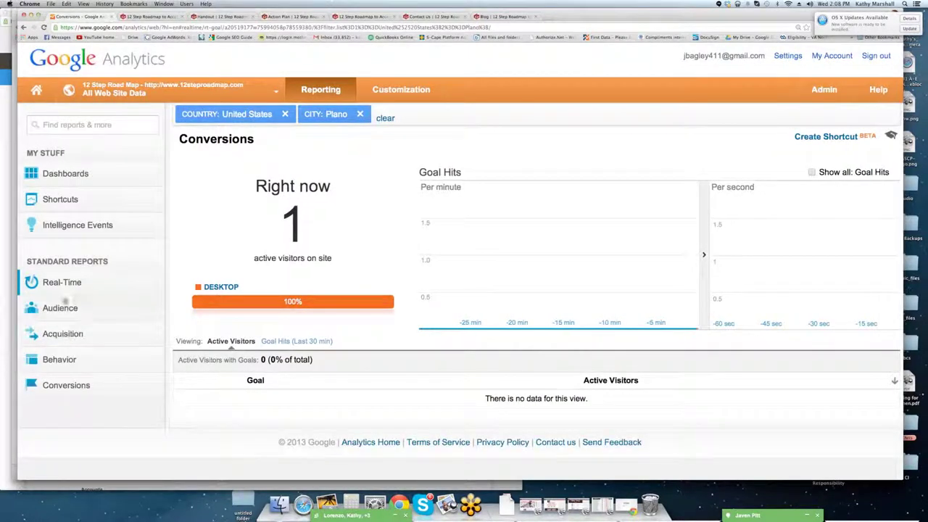
click(72, 309)
scroll(80, 326, down, 2)
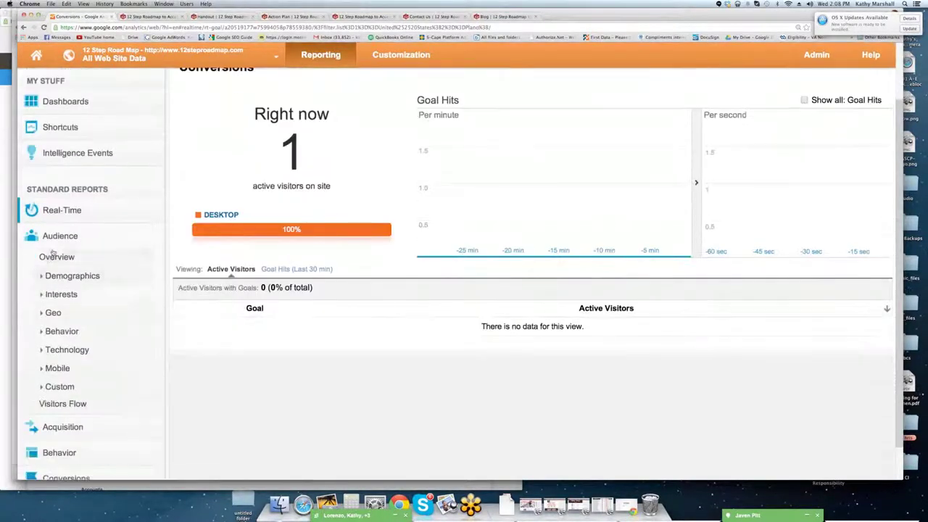
click(57, 257)
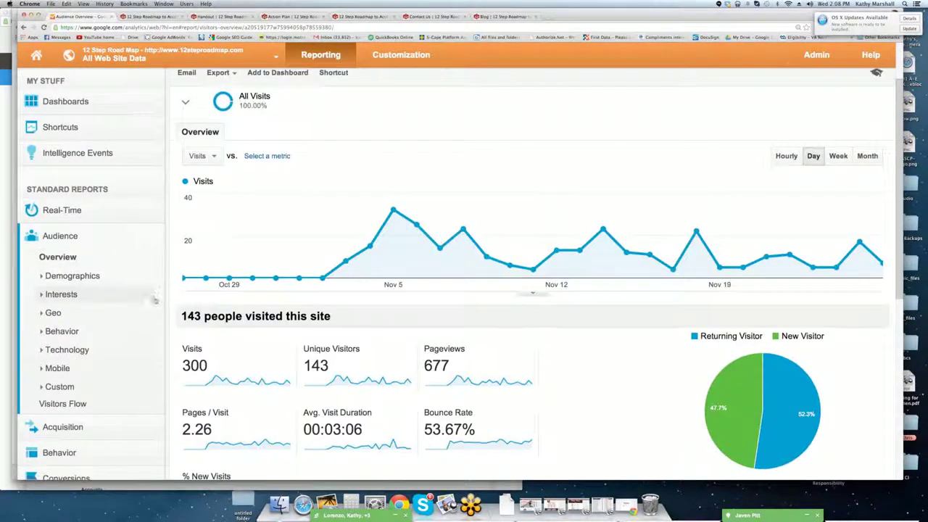
scroll(156, 300, down, 3)
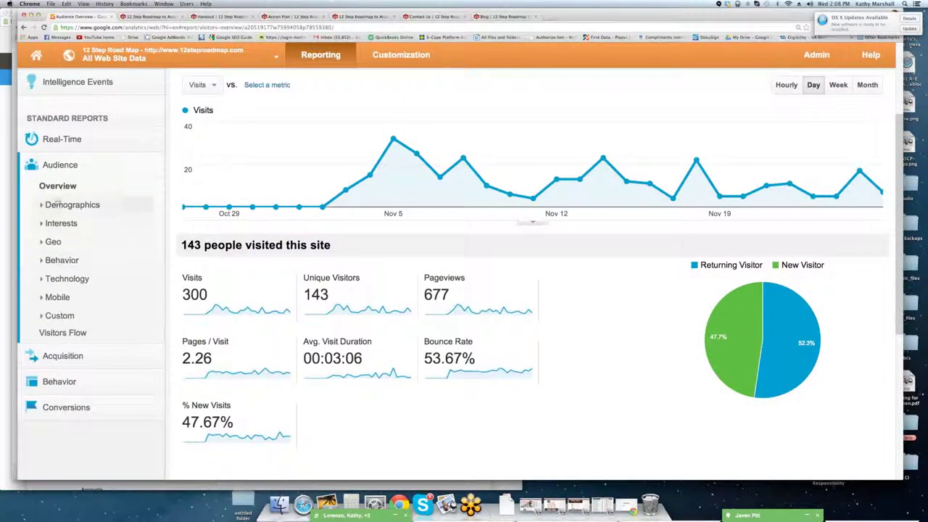
Enable the Demographics and Interest reports from the Demographics Overview and view the Age report
click(44, 206)
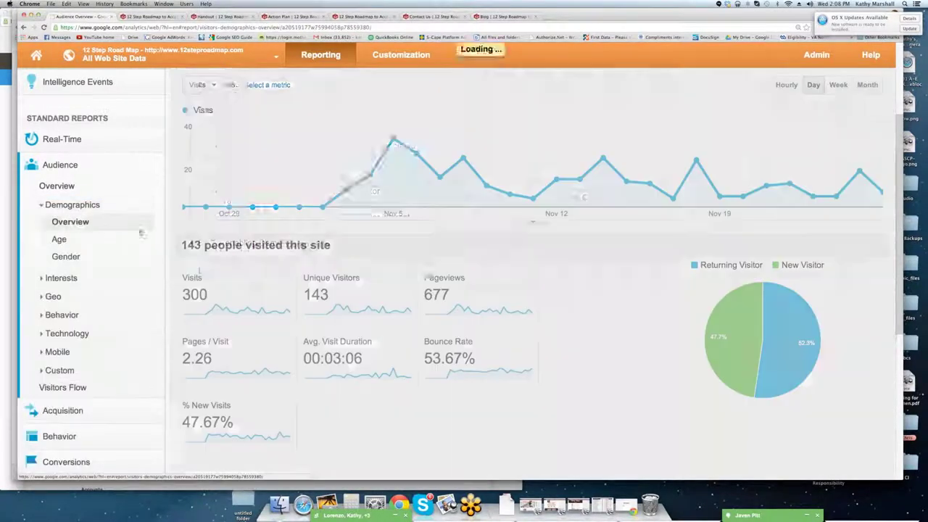
scroll(507, 230, up, 3)
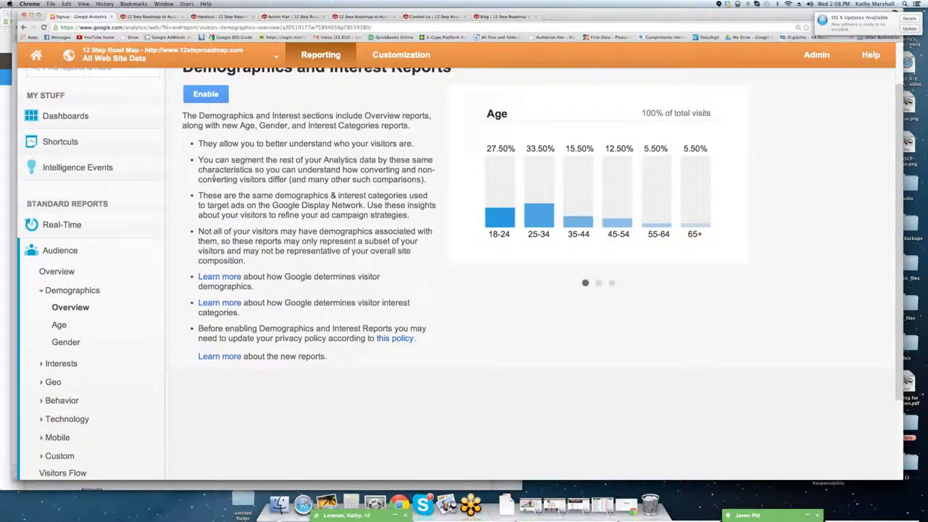
scroll(215, 178, up, 1)
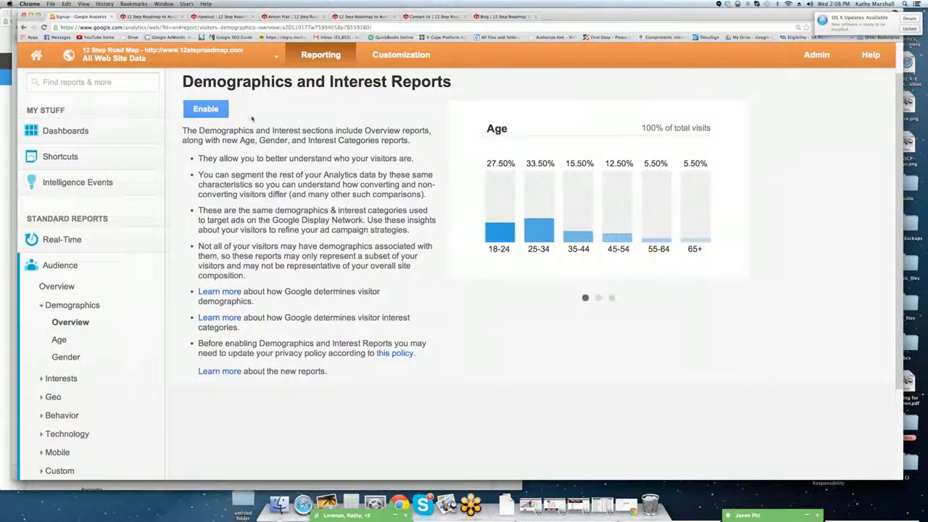
click(187, 105)
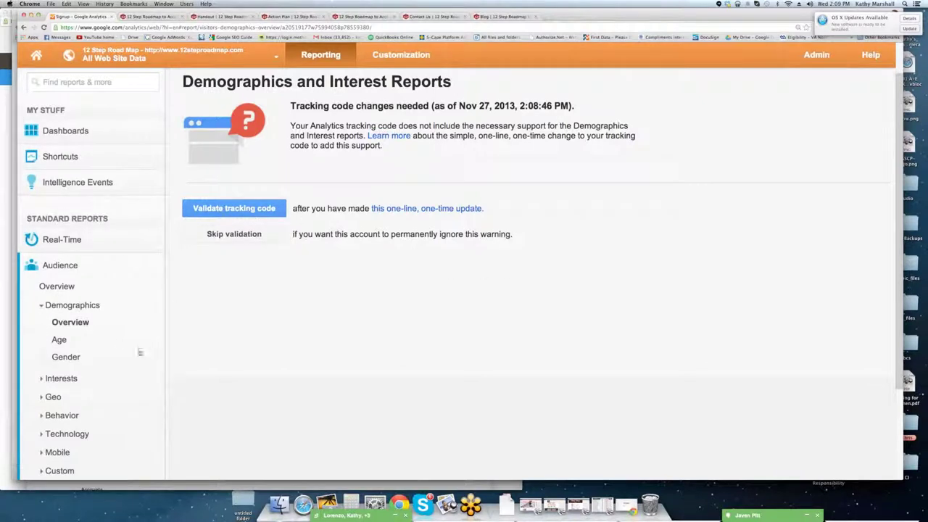
click(65, 341)
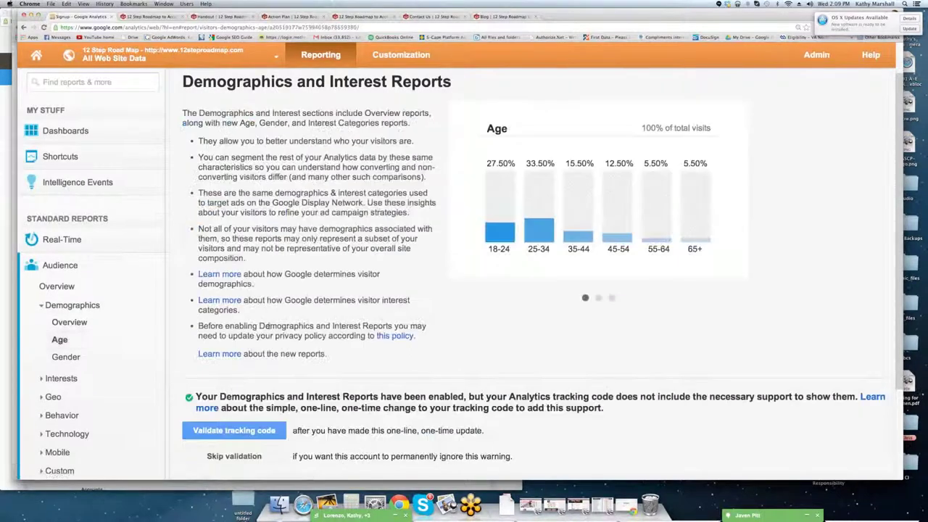
scroll(275, 332, down, 1)
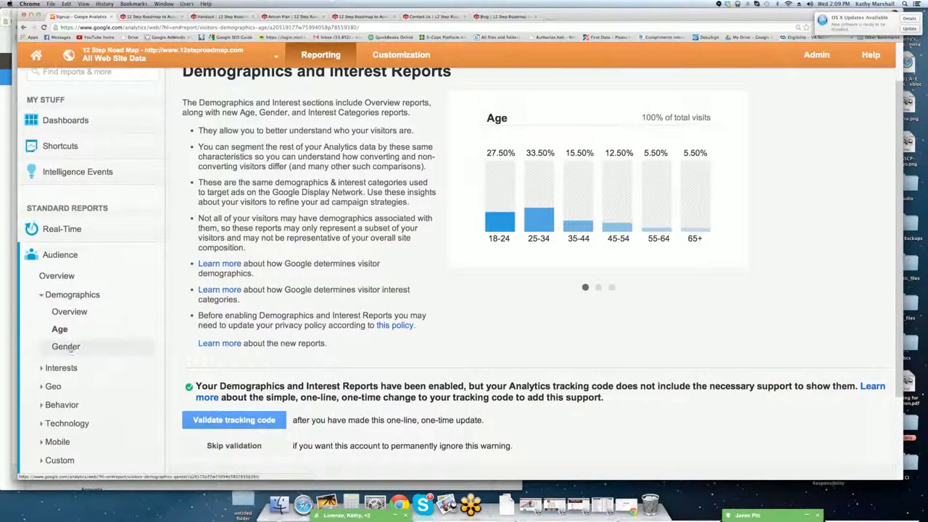
Browse the Interests Affinity Categories and Other Categories reports, then expand the Geo group
click(73, 295)
click(61, 313)
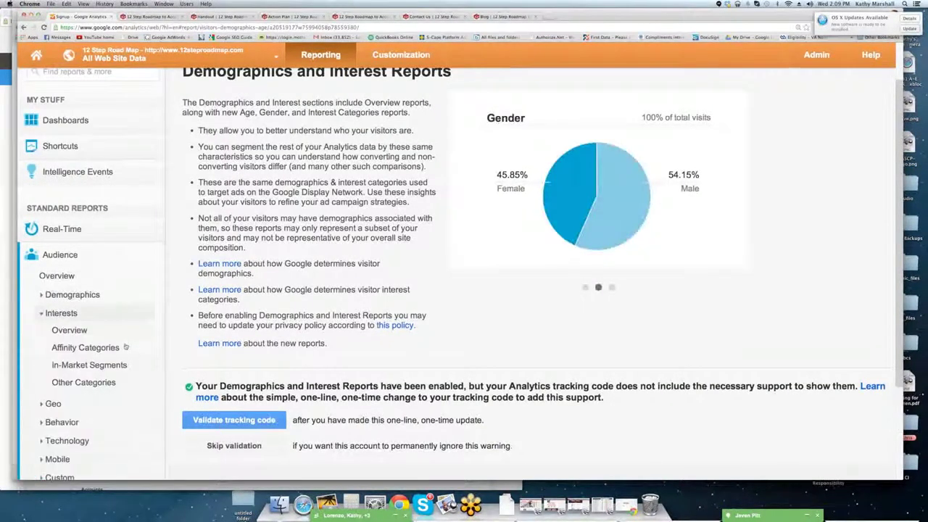
click(51, 313)
click(52, 313)
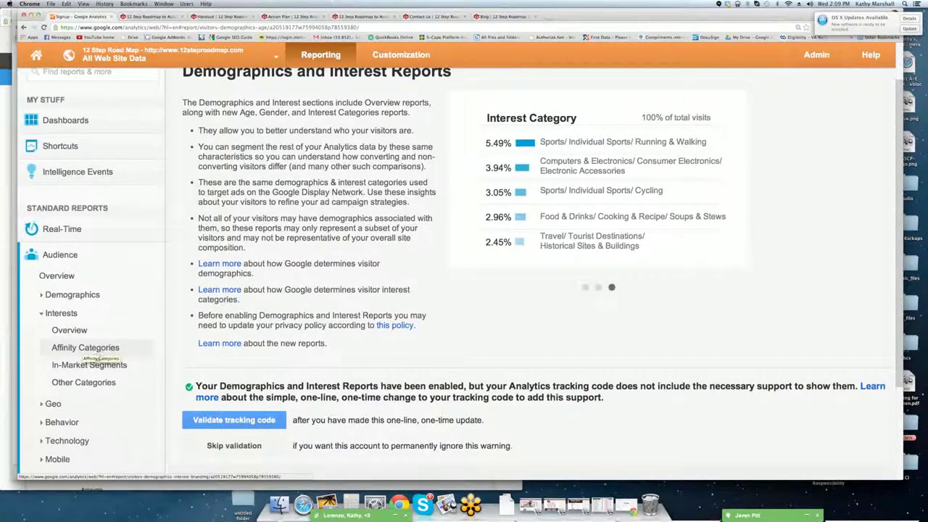
click(85, 352)
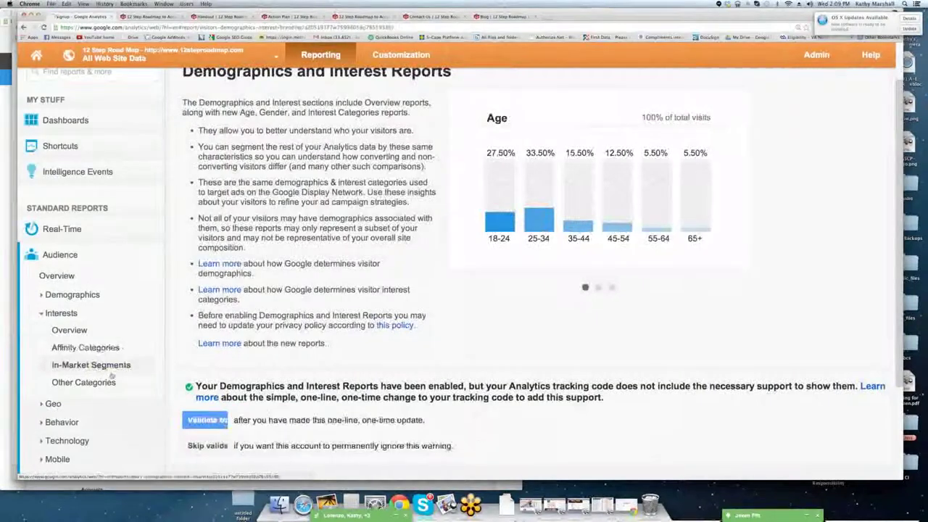
click(95, 382)
click(59, 314)
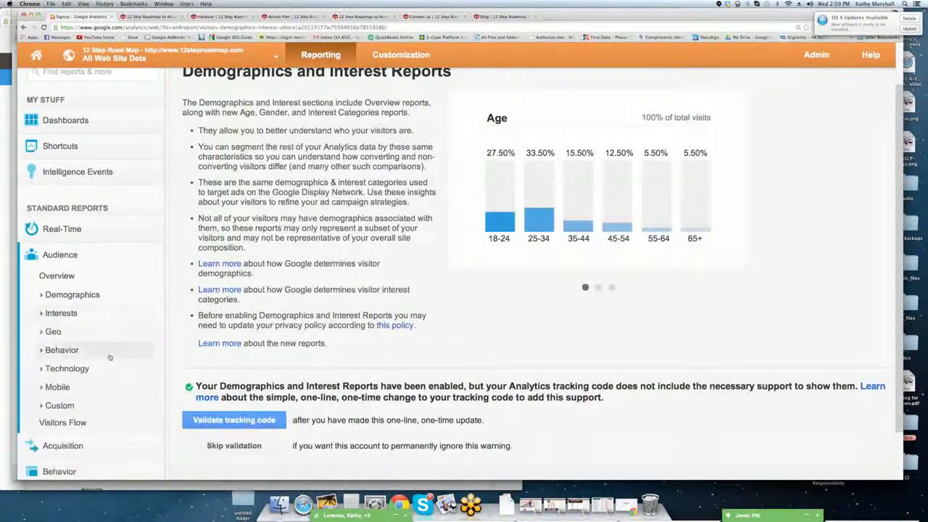
scroll(109, 357, down, 1)
click(80, 314)
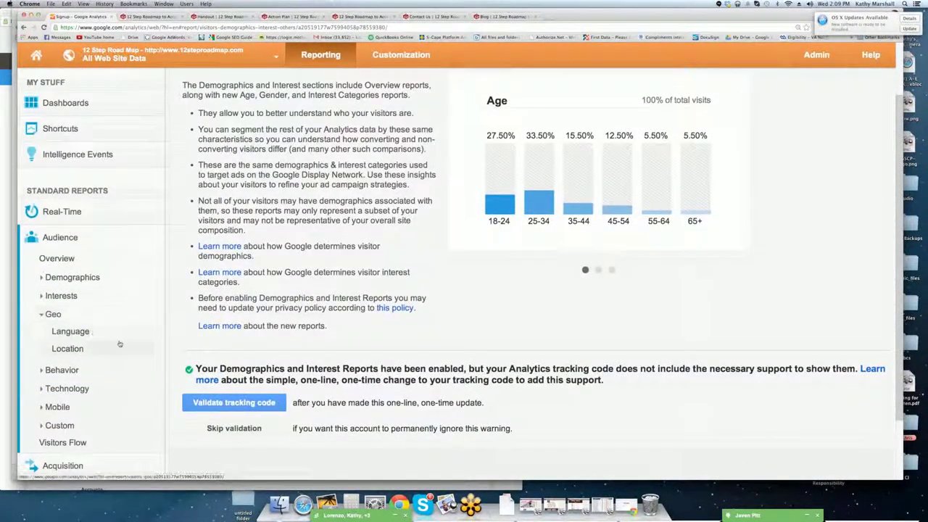
View the Geo Language report and the Location map of visitors
scroll(85, 339, down, 1)
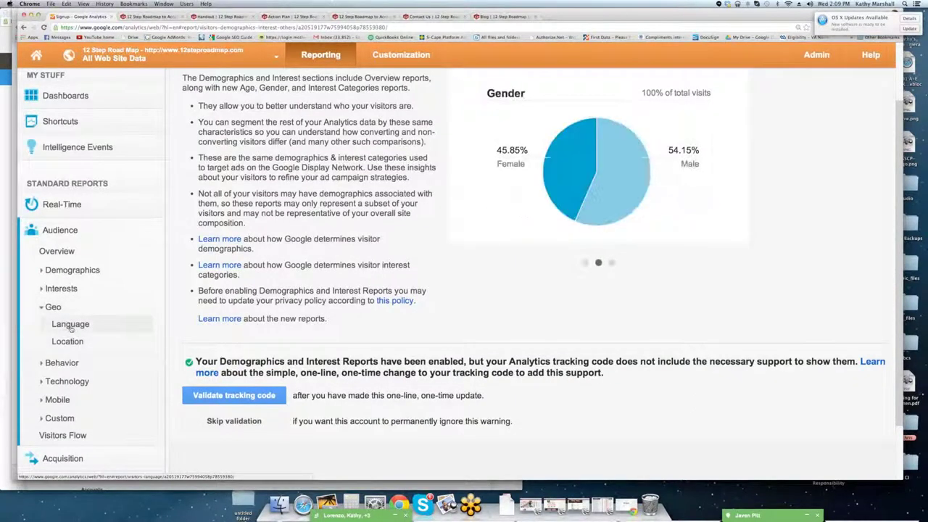
click(71, 325)
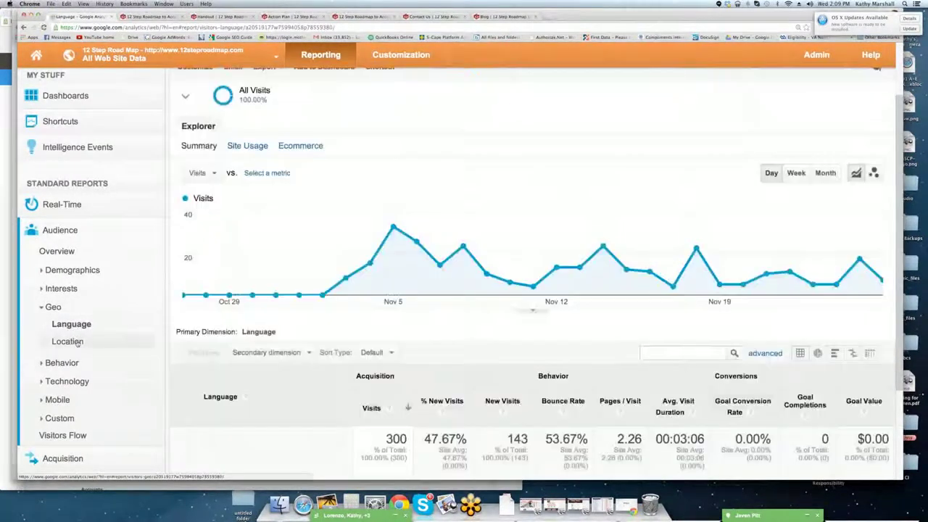
click(69, 341)
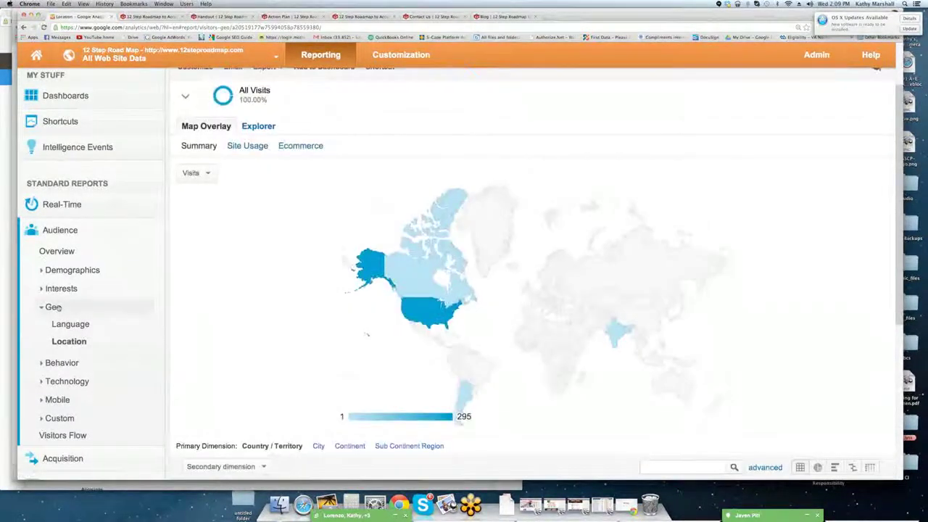
click(54, 307)
Open Behavior > New vs Returning and highlight the 157 returning visits
scroll(80, 340, down, 1)
click(61, 307)
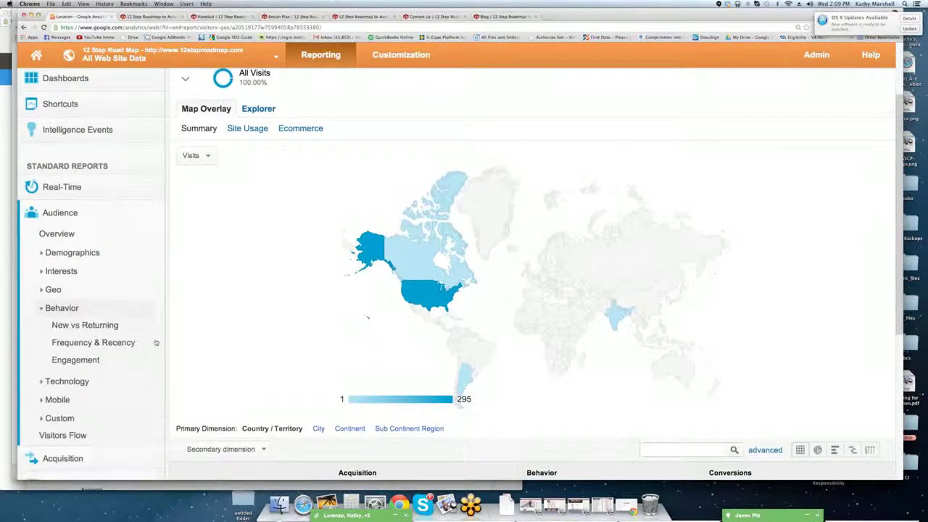
click(85, 325)
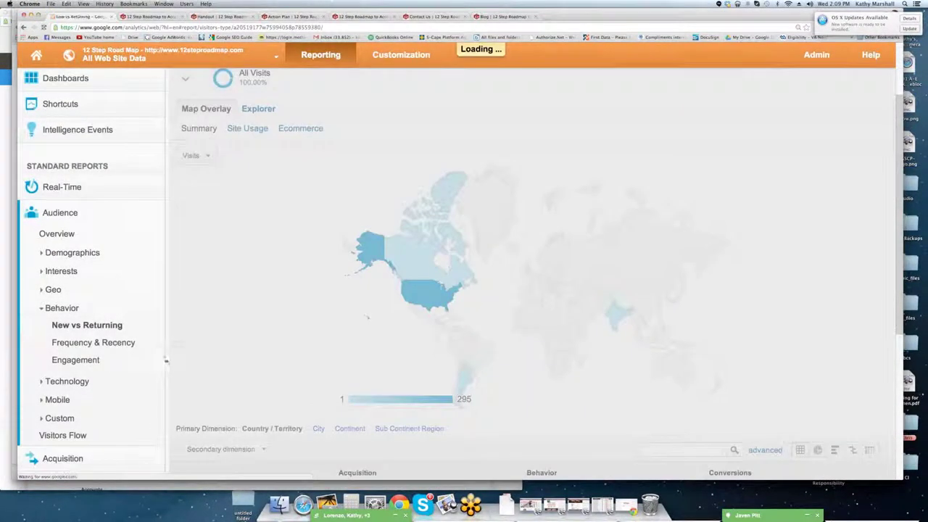
scroll(346, 332, down, 3)
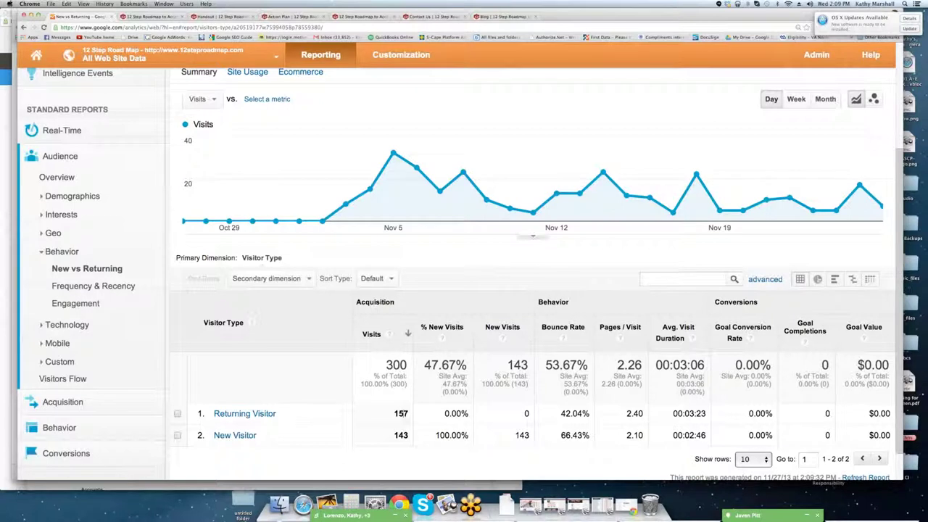
drag(394, 413, 404, 416)
scroll(738, 377, down, 2)
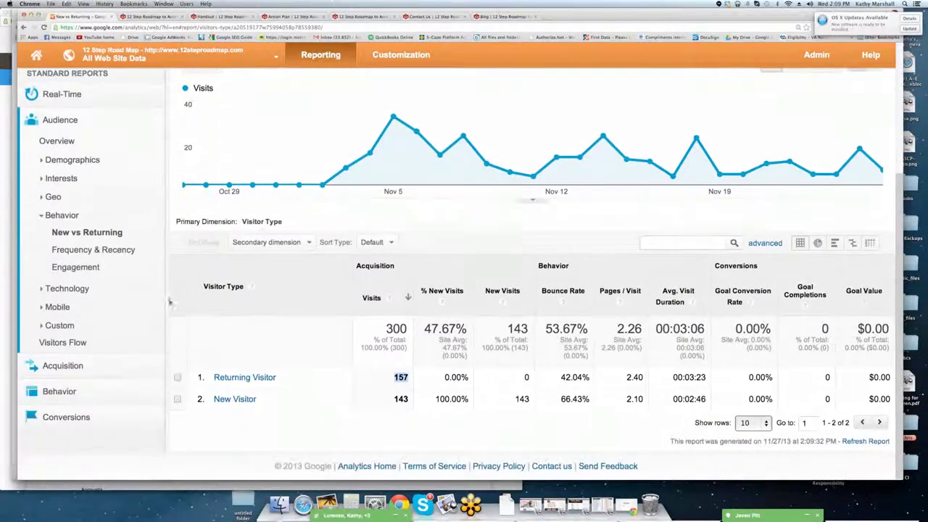
Review Frequency & Recency (143 single visits), then the Engagement report's visit durations up to 1800+ seconds
click(95, 250)
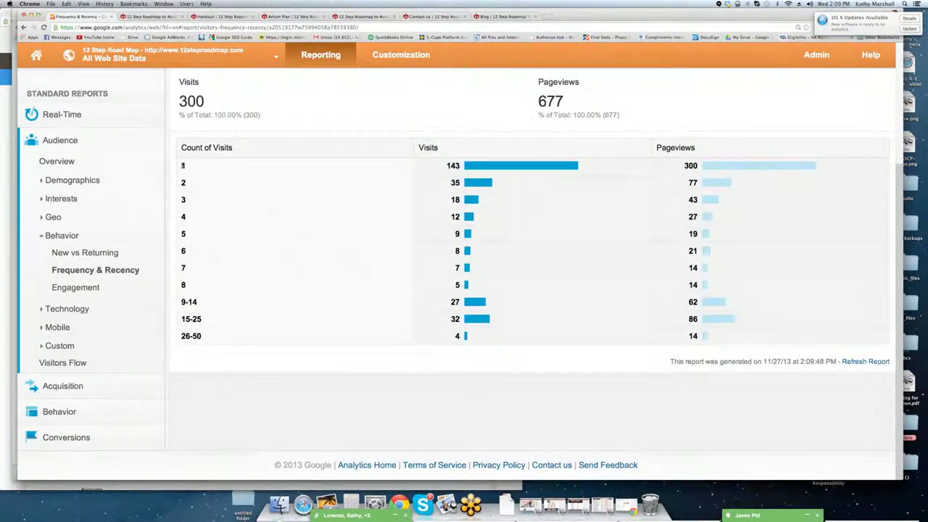
drag(246, 148, 177, 148)
drag(449, 165, 516, 164)
click(674, 165)
drag(769, 158, 762, 163)
drag(206, 313, 202, 336)
click(76, 287)
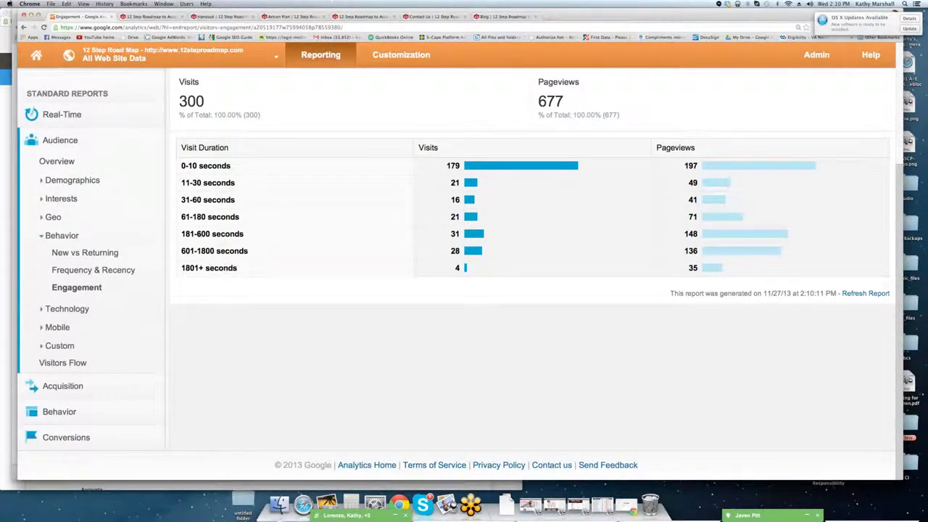
drag(198, 251, 246, 253)
Check the Technology Browser & OS and Network service provider reports
click(67, 309)
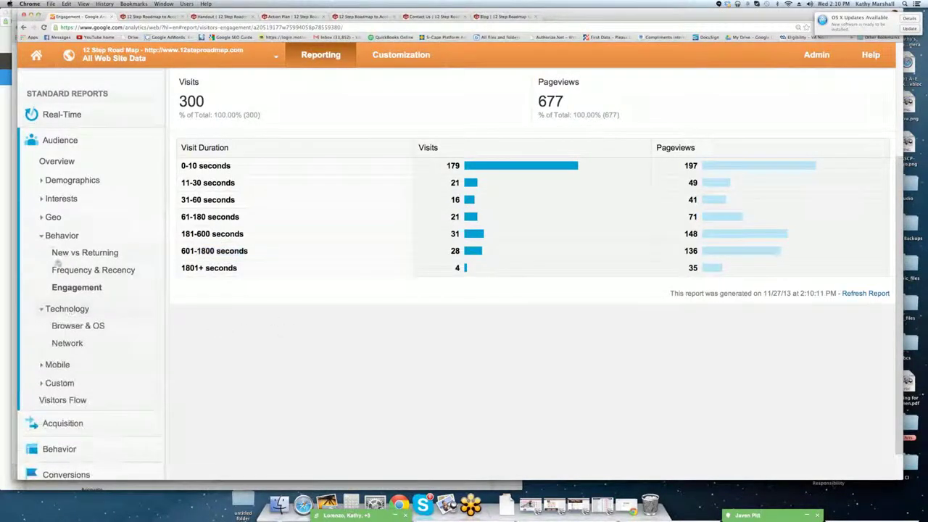
click(61, 235)
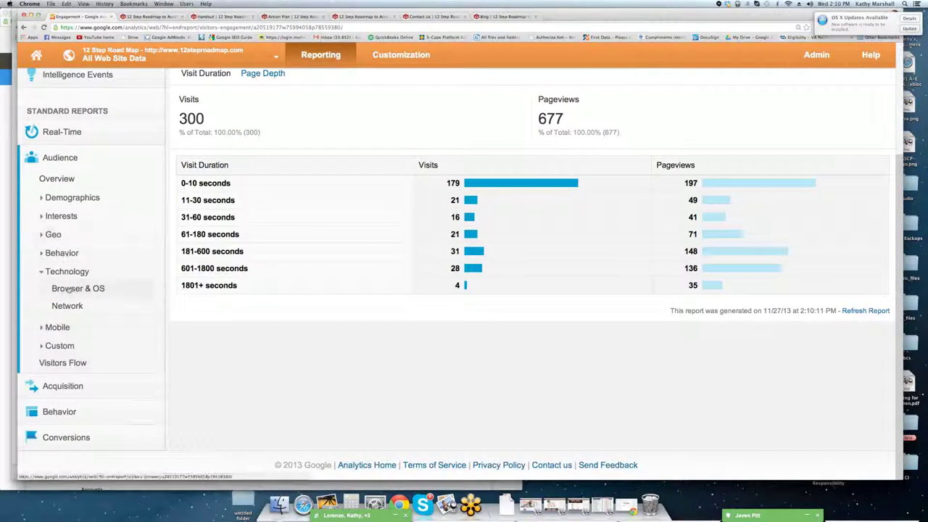
click(69, 288)
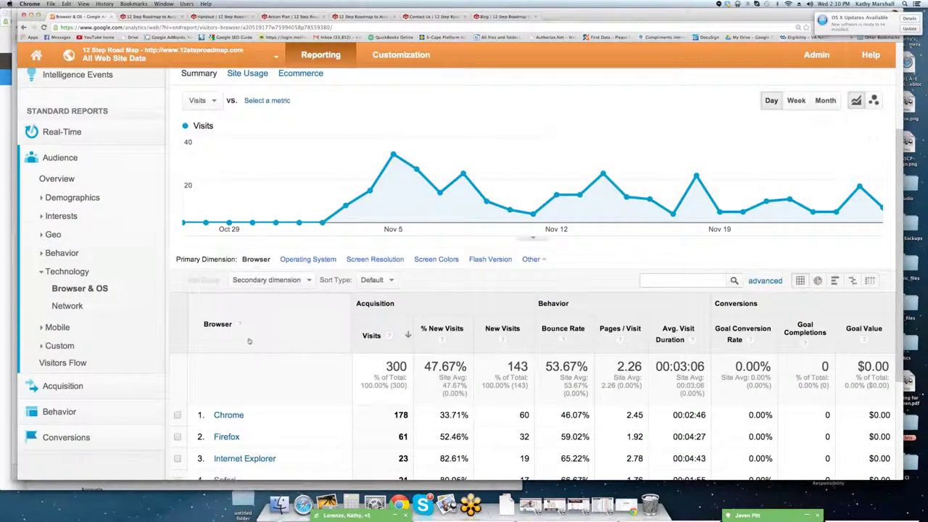
scroll(249, 341, down, 5)
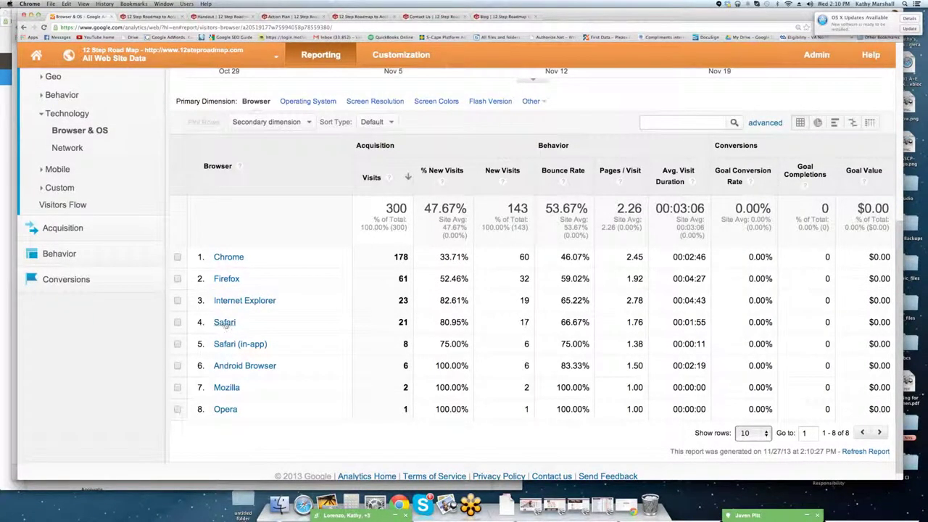
click(67, 147)
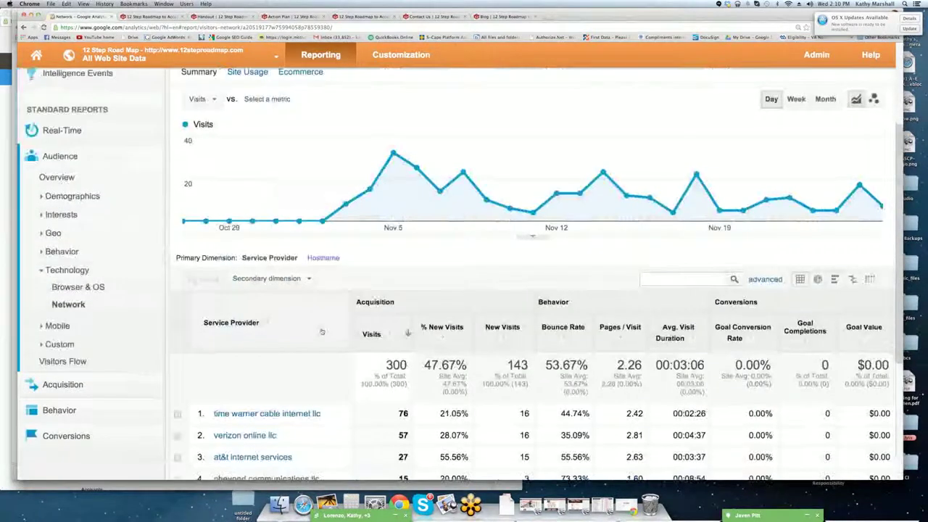
scroll(322, 331, down, 5)
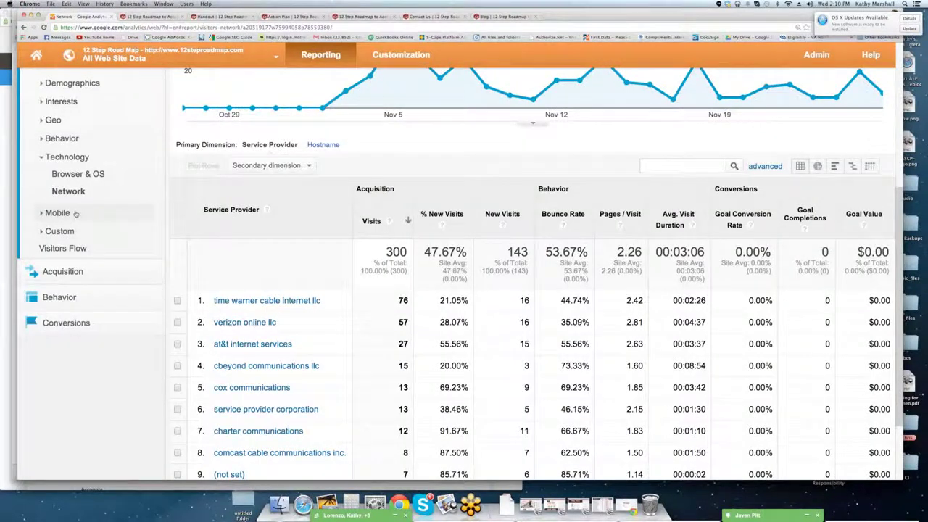
Open Mobile > Overview: 267 desktop, 27 mobile and 6 tablet visits
click(54, 157)
click(58, 175)
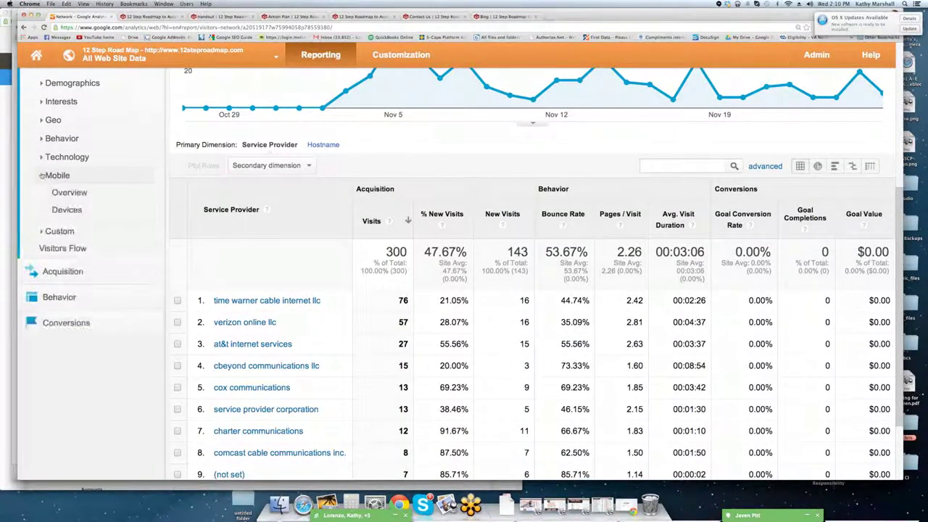
click(85, 192)
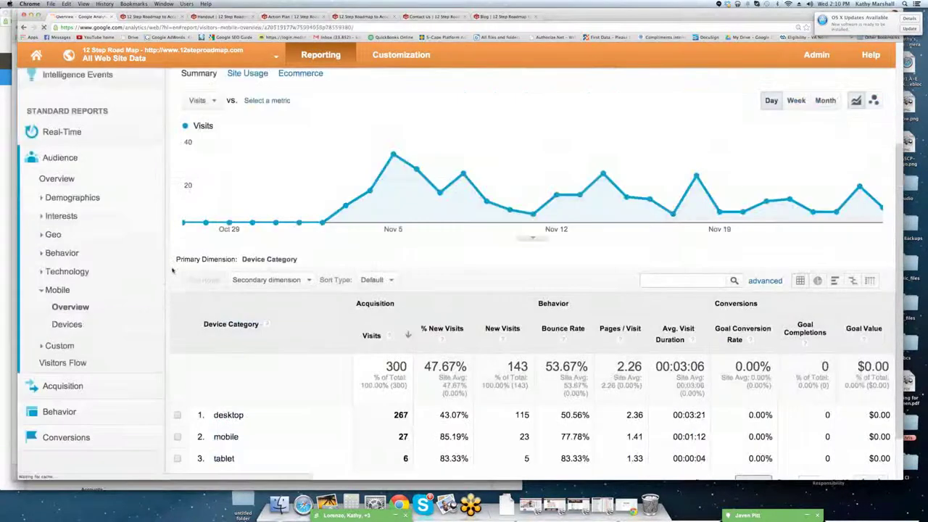
scroll(173, 270, down, 2)
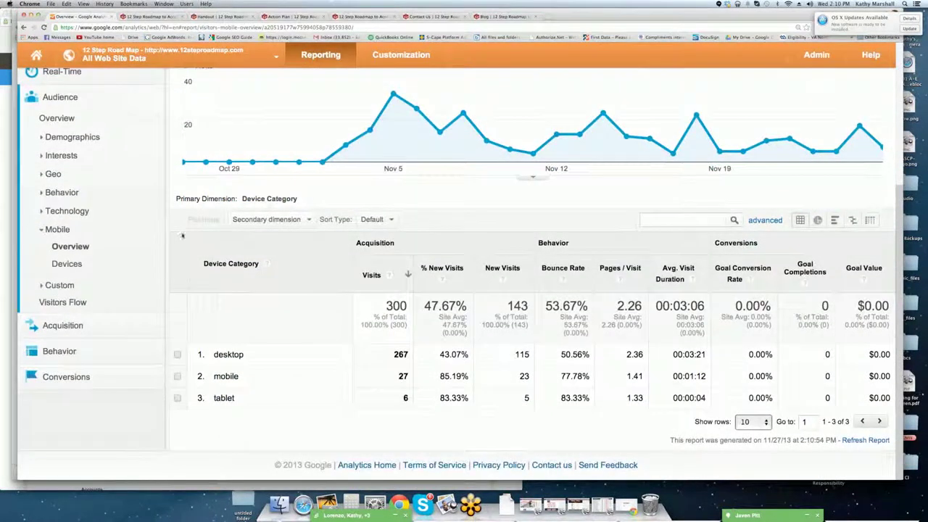
Move the Handout tab into its own window, go to the home page, and shrink it to phone width
click(218, 16)
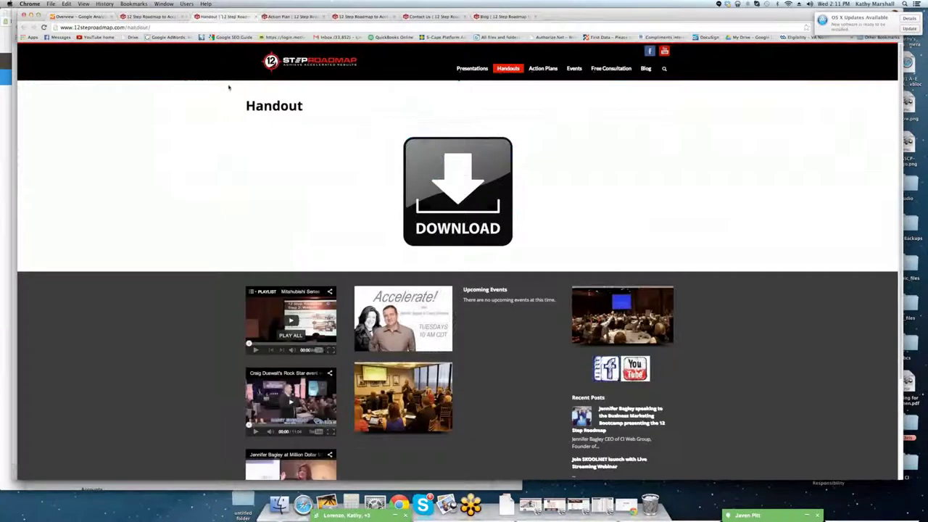
drag(226, 84, 69, 83)
click(478, 149)
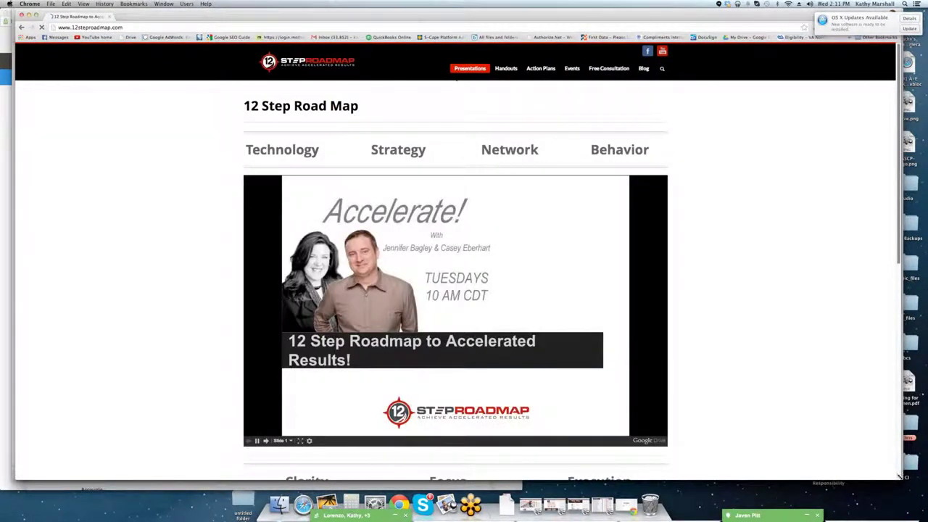
drag(882, 471, 141, 418)
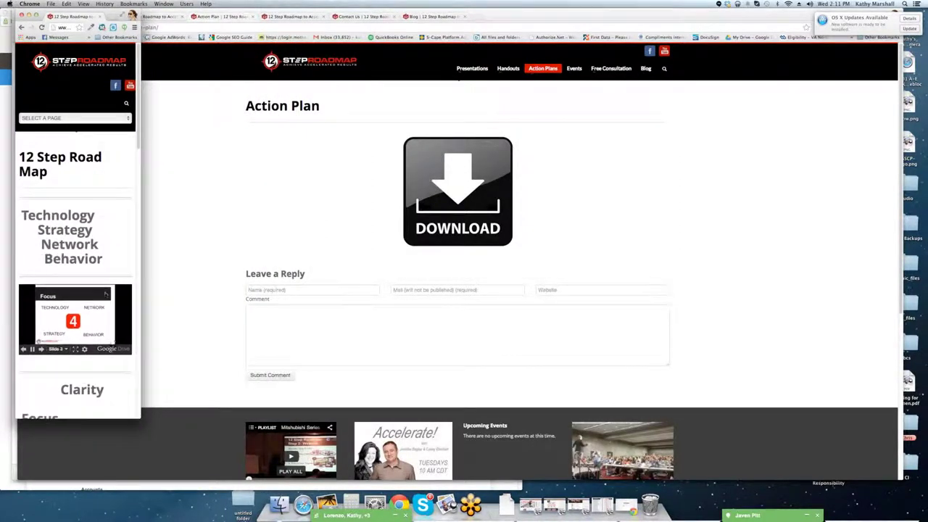
Try the mobile page selector and scroll the narrow site, then return to the Analytics Mobile Overview
click(85, 120)
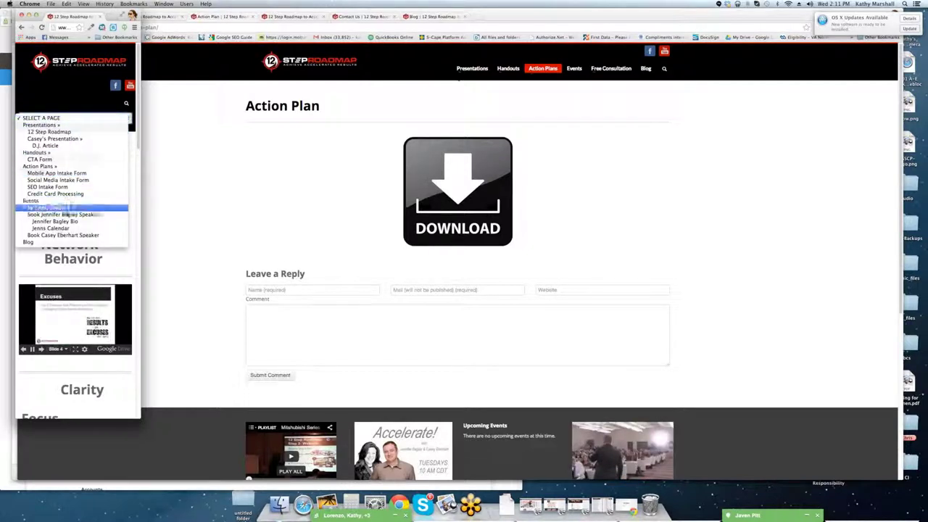
click(116, 214)
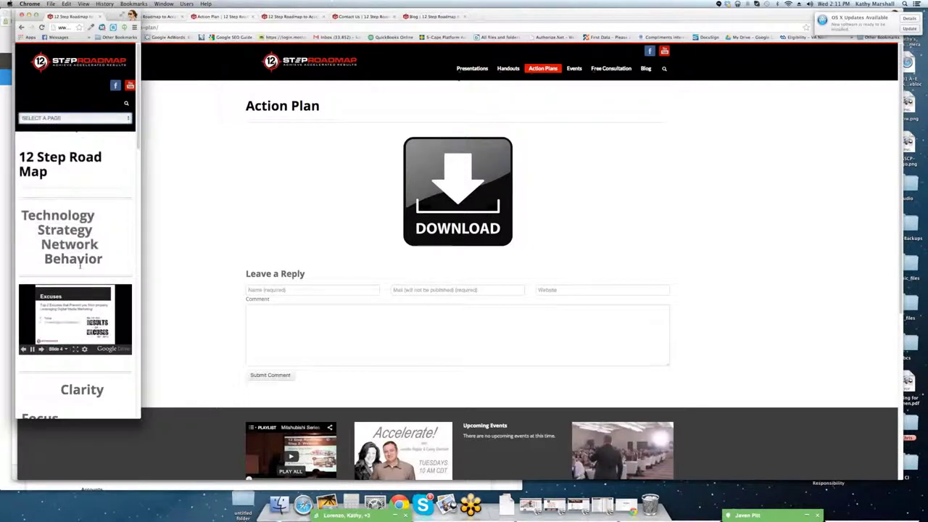
scroll(80, 263, down, 10)
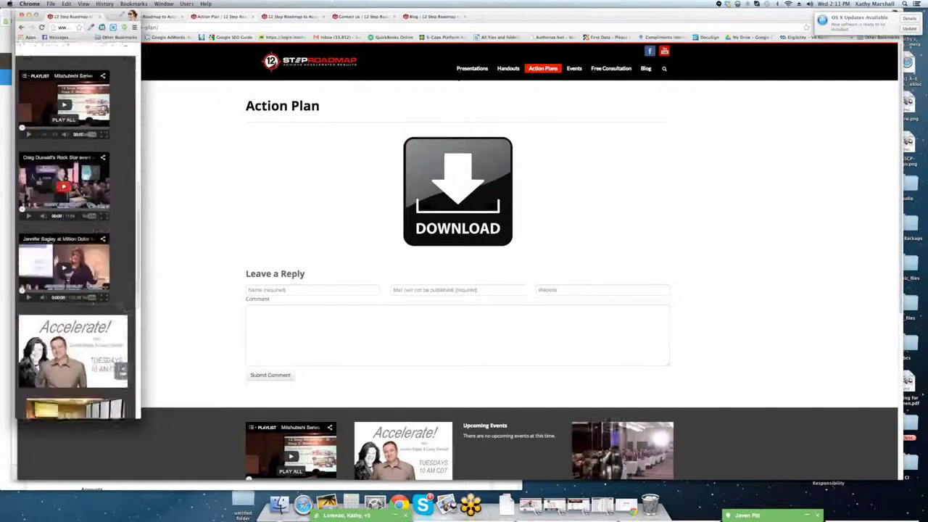
scroll(77, 232, down, 8)
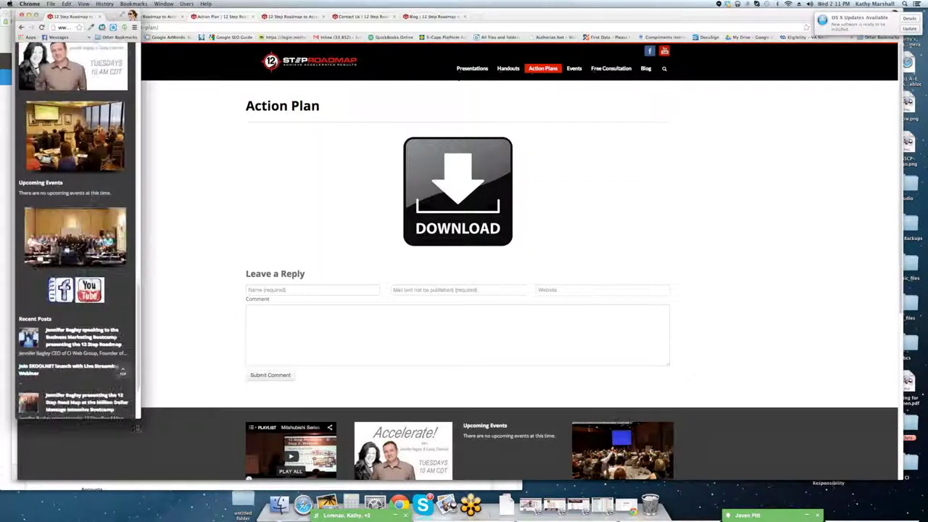
click(182, 326)
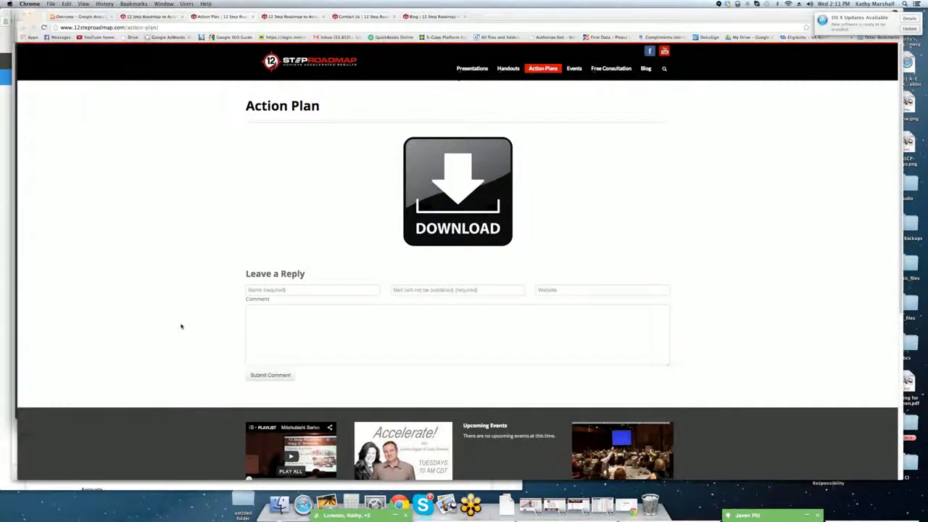
click(89, 17)
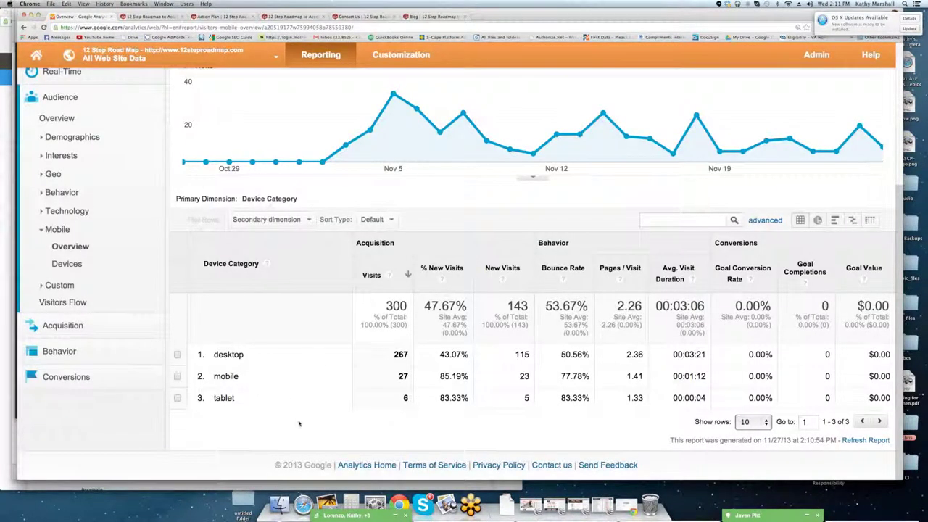
Mark the 267 desktop visits, then swap Audience > Mobile for Audience > Custom in the sidebar
drag(411, 354, 388, 354)
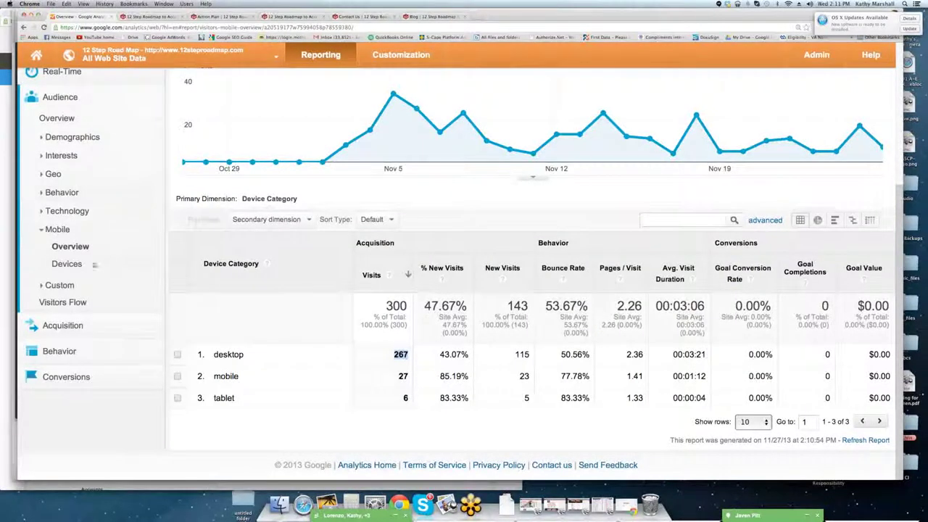
click(57, 231)
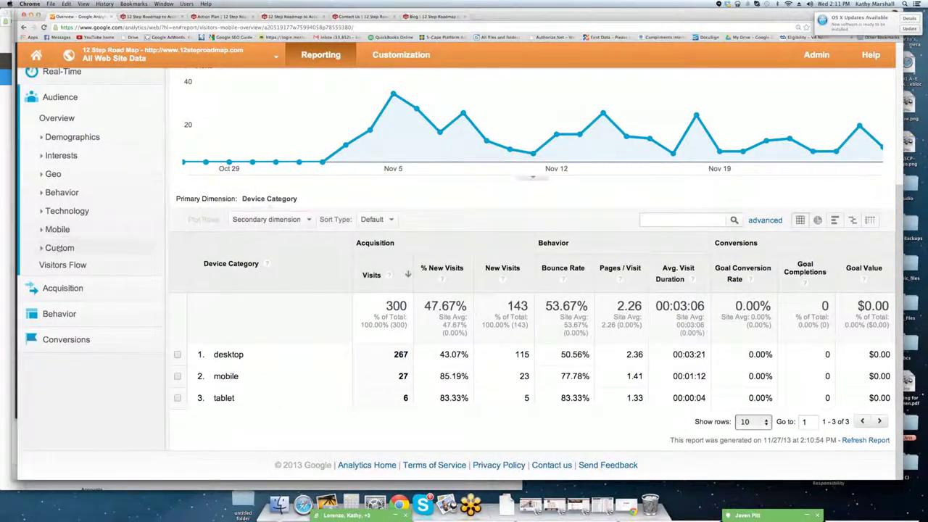
click(48, 248)
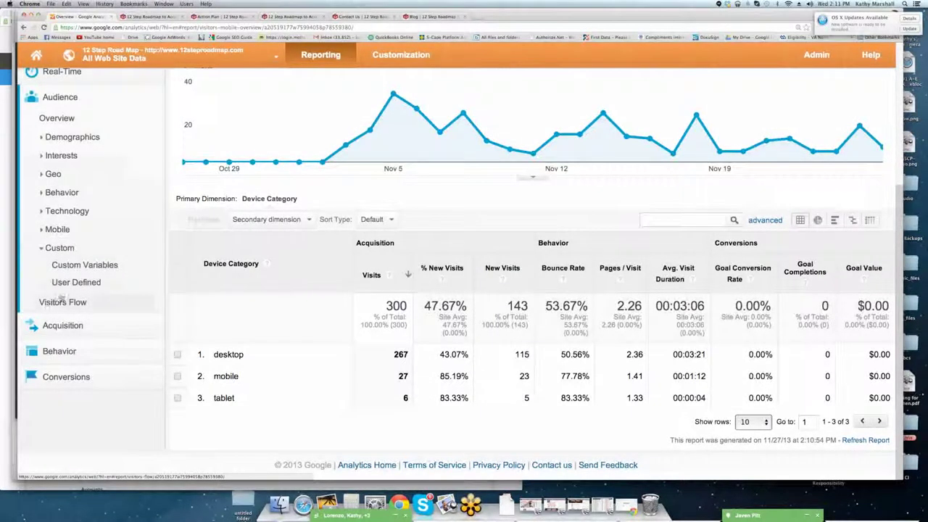
Open Visitors Flow, zoom out the country-to-pages diagram, and collapse the Audience group
click(46, 304)
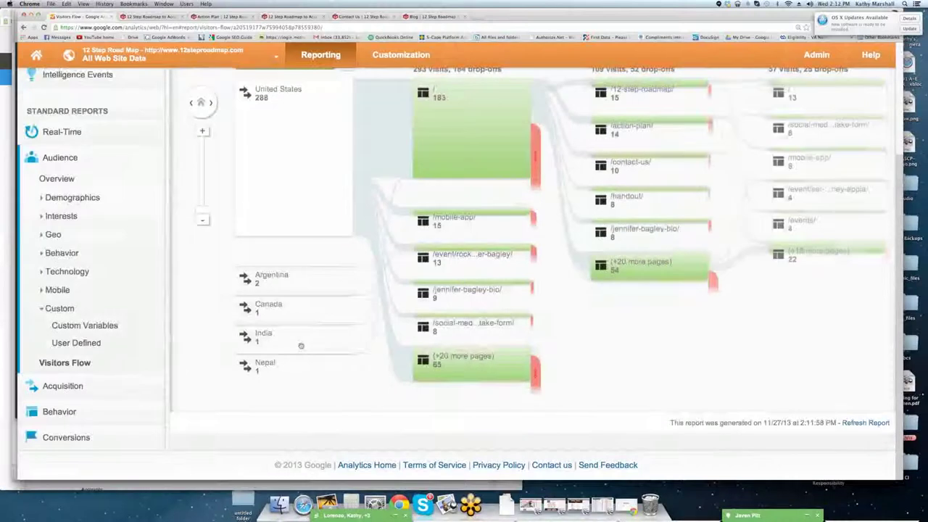
scroll(340, 218, up, 3)
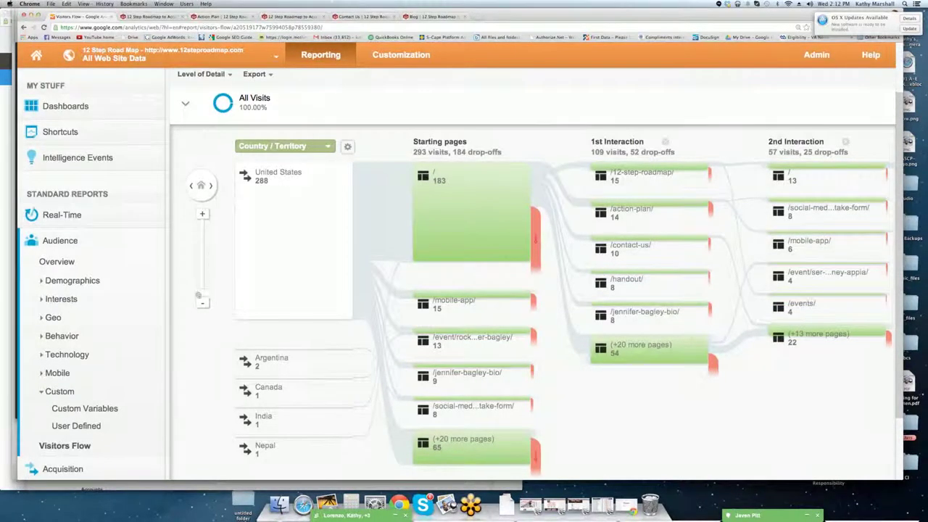
click(204, 304)
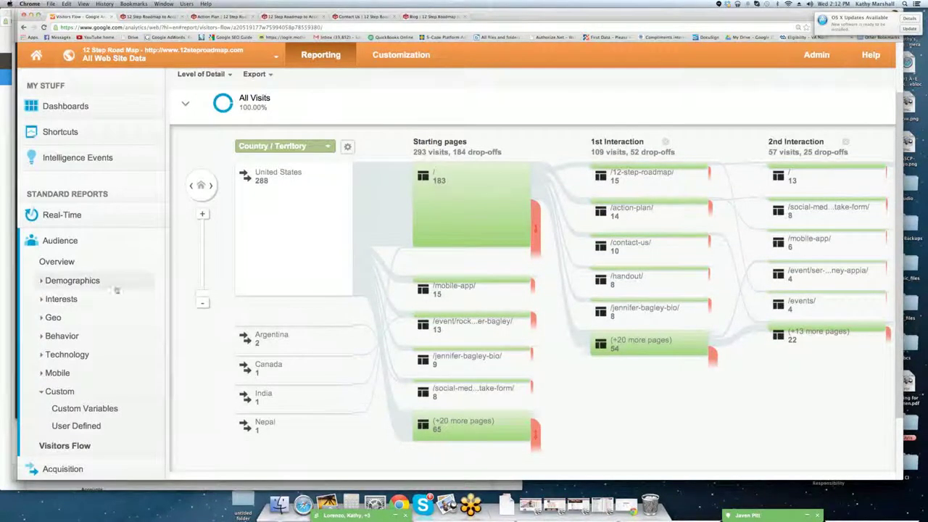
scroll(93, 336, down, 1)
click(57, 201)
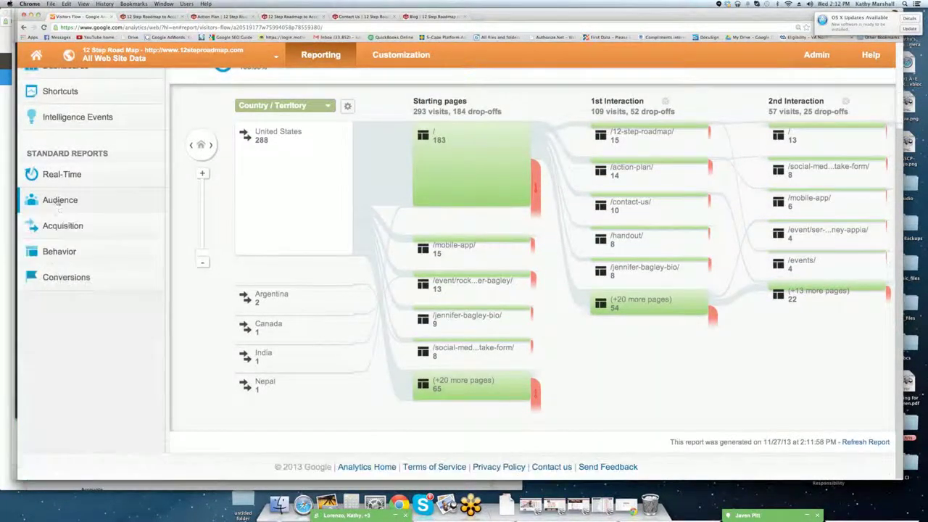
Review the Acquisition Overview channel table, then open the All Traffic source/medium report
click(63, 226)
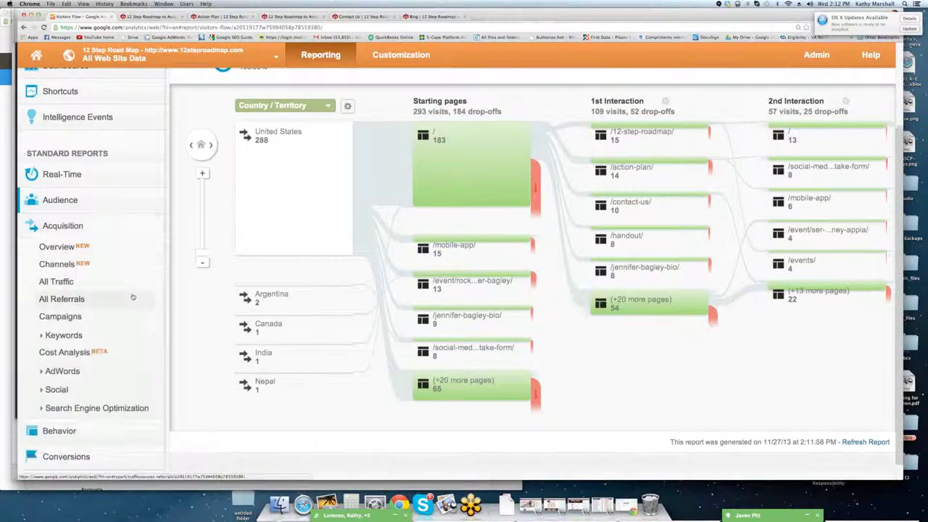
click(58, 247)
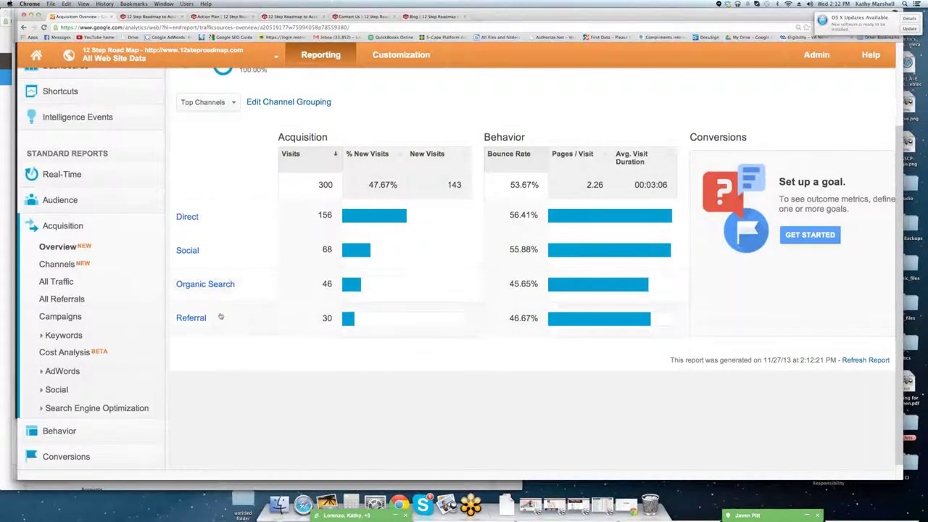
click(65, 282)
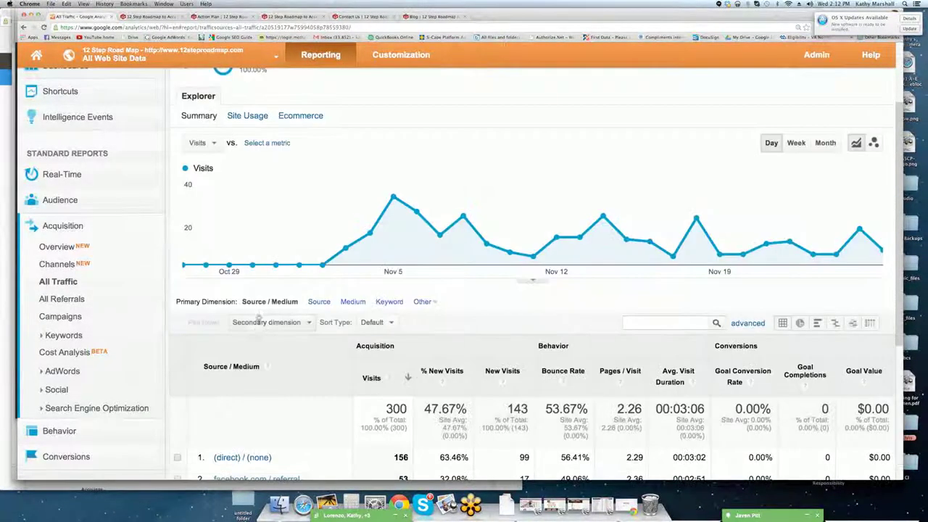
scroll(262, 319, down, 1)
scroll(267, 319, down, 3)
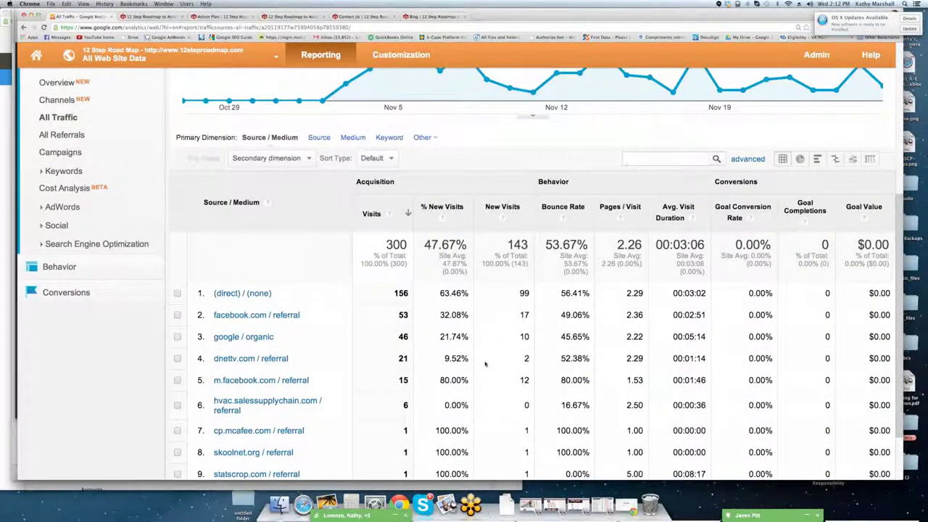
scroll(485, 364, up, 1)
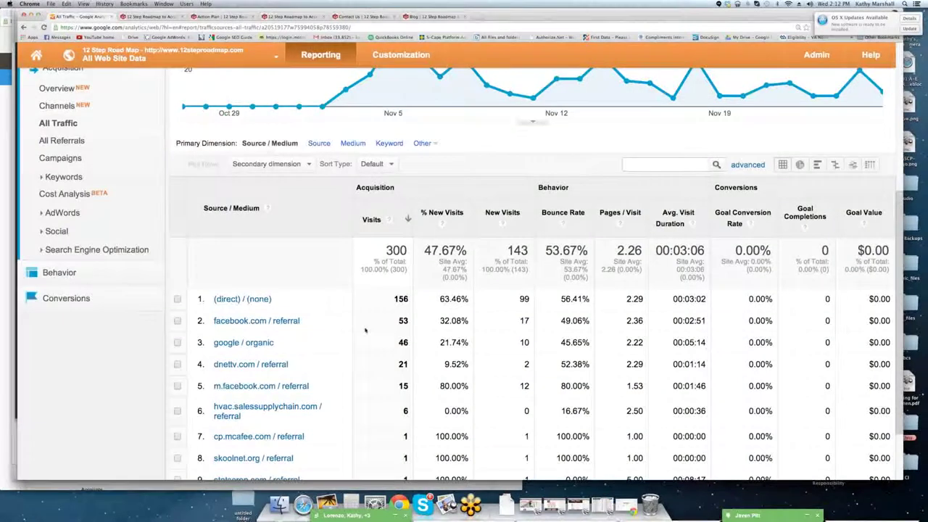
scroll(366, 331, down, 1)
scroll(366, 331, down, 2)
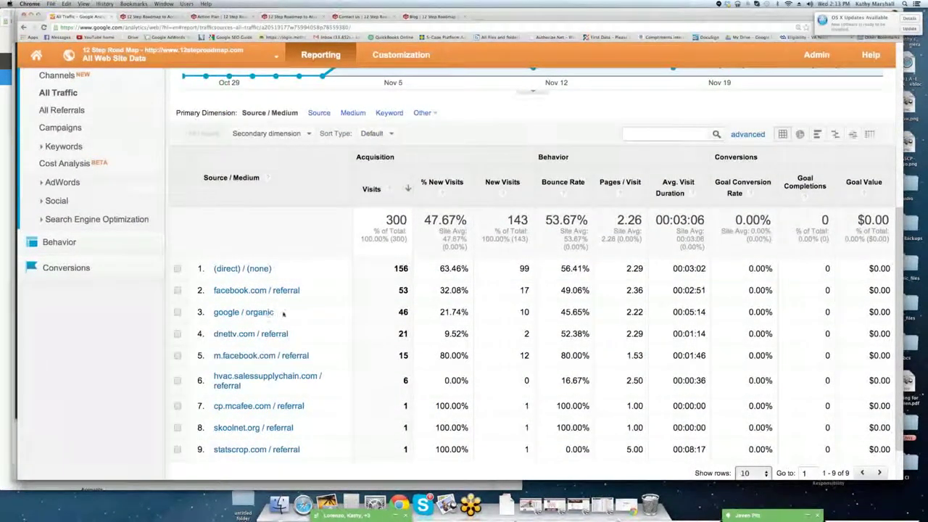
drag(404, 311, 190, 309)
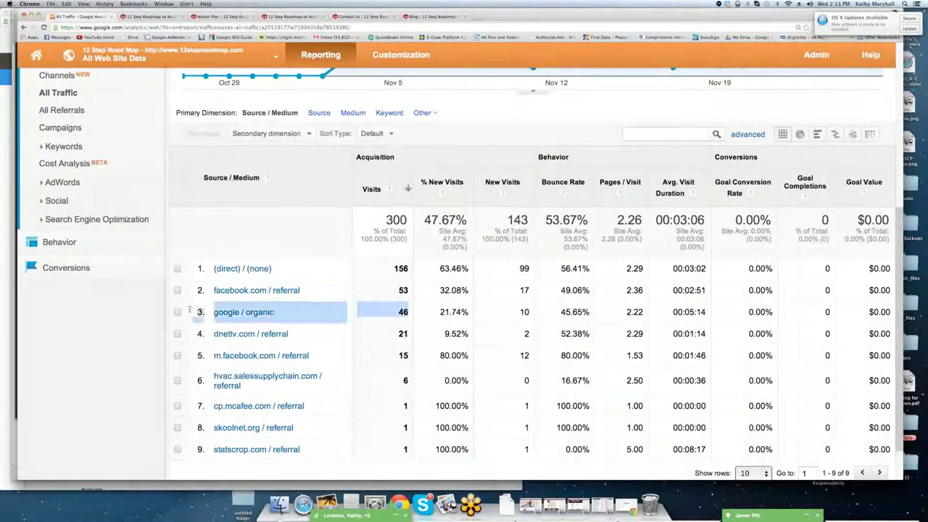
scroll(403, 375, down, 2)
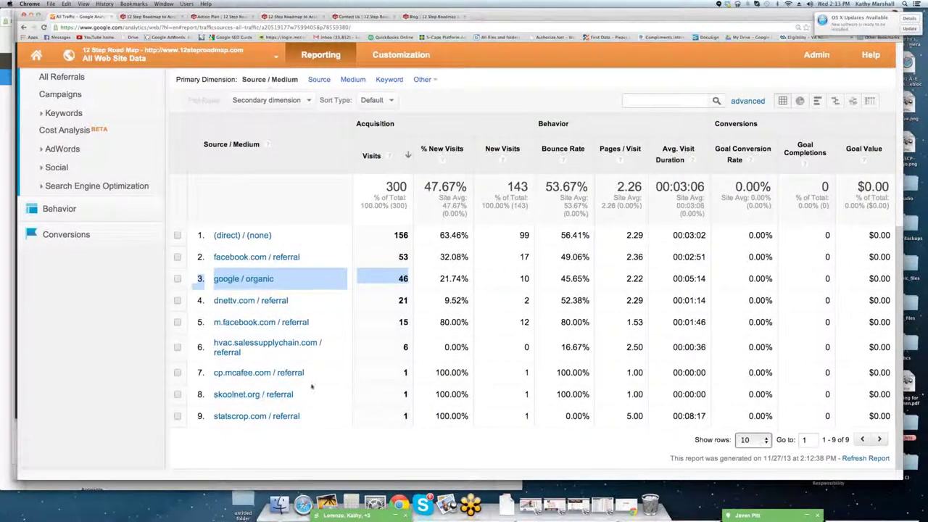
scroll(312, 387, up, 1)
scroll(217, 334, up, 3)
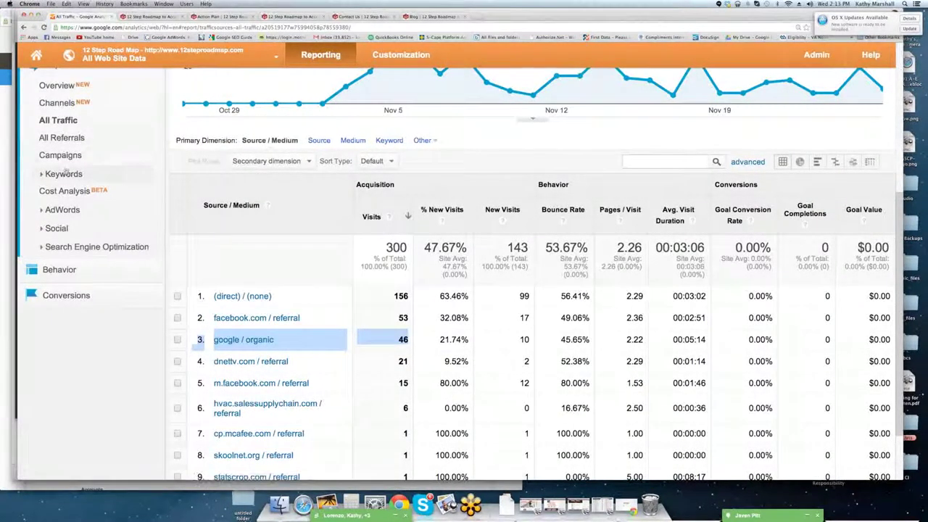
click(64, 173)
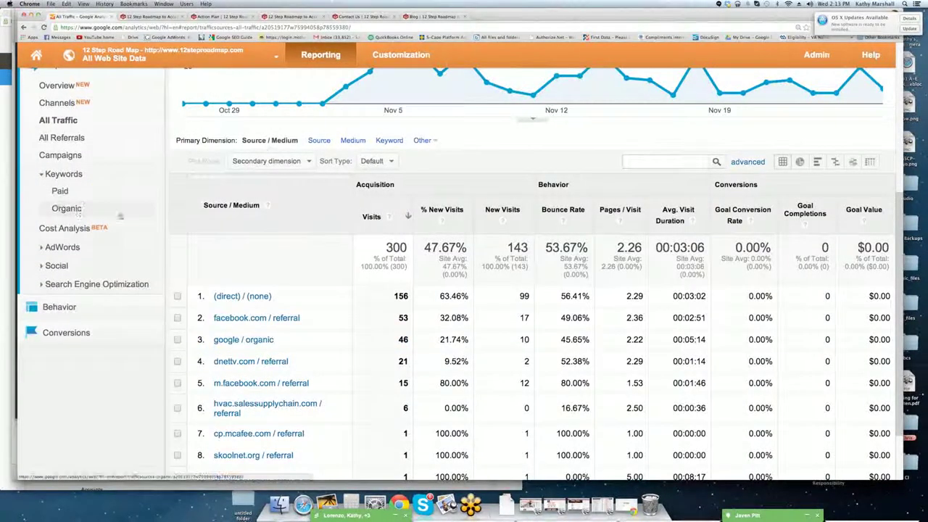
click(60, 208)
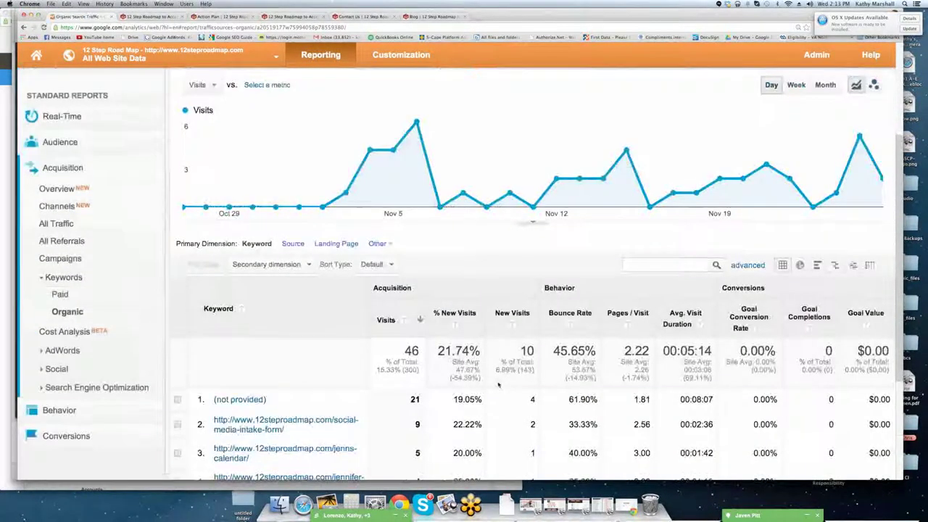
scroll(497, 384, down, 2)
scroll(495, 380, down, 3)
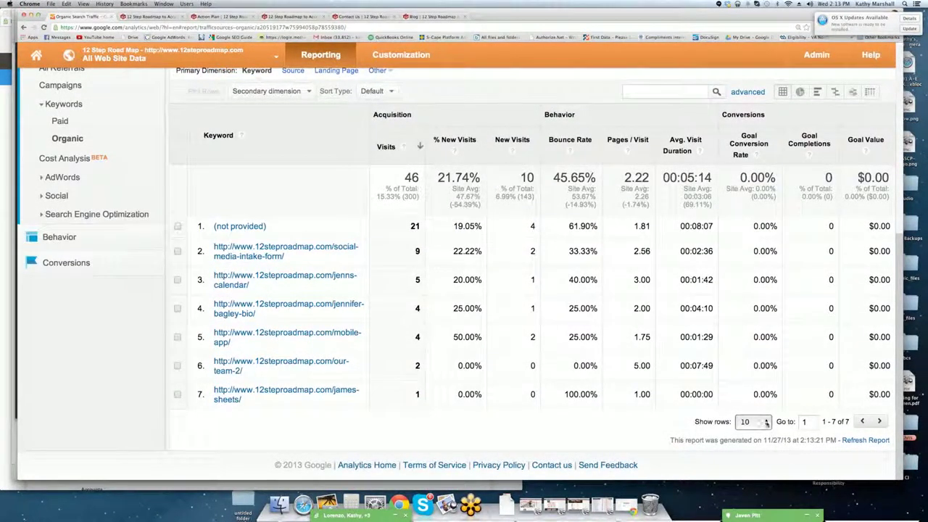
click(759, 424)
click(718, 446)
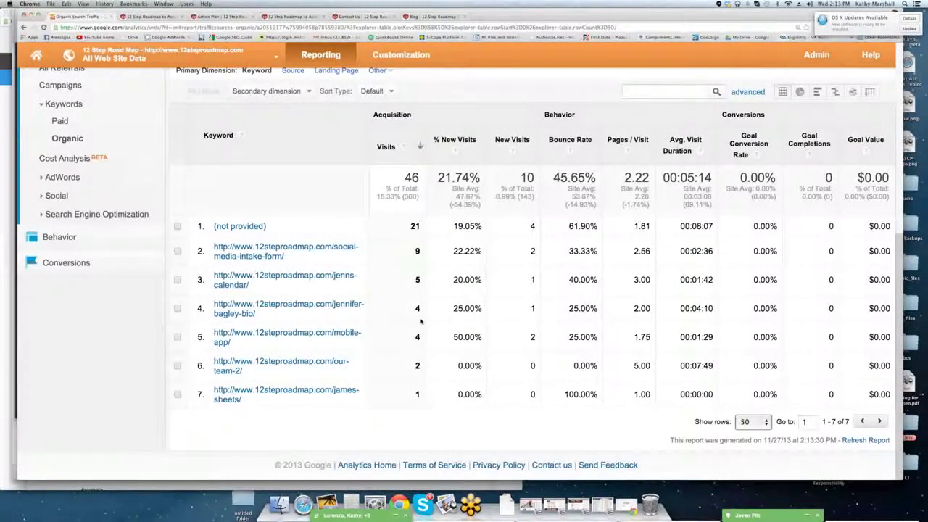
click(60, 122)
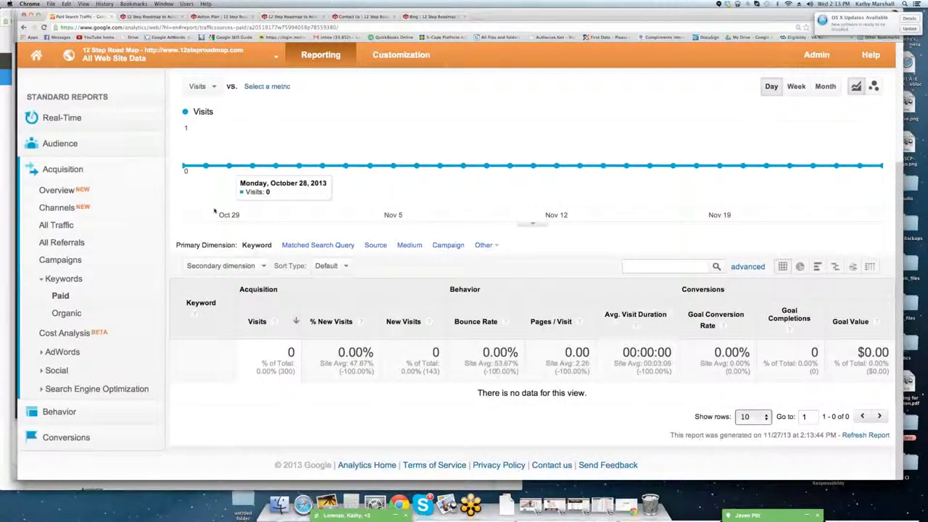
Collapse Keywords, expand then collapse Audience, and expand the Behavior reports group
click(64, 278)
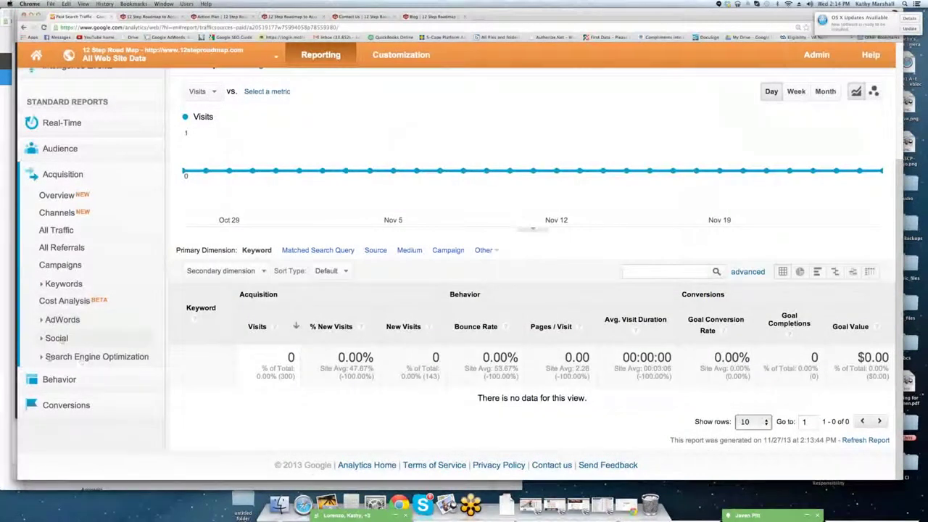
click(69, 148)
click(70, 149)
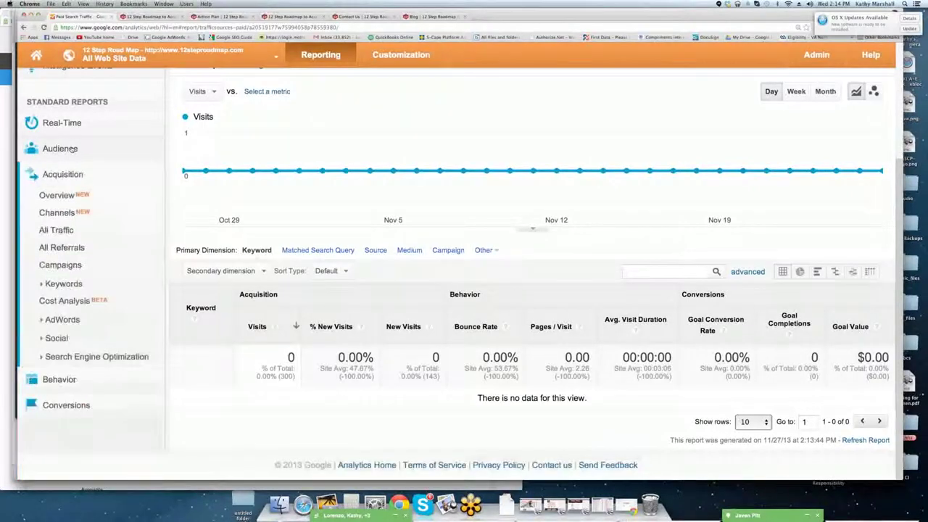
click(57, 380)
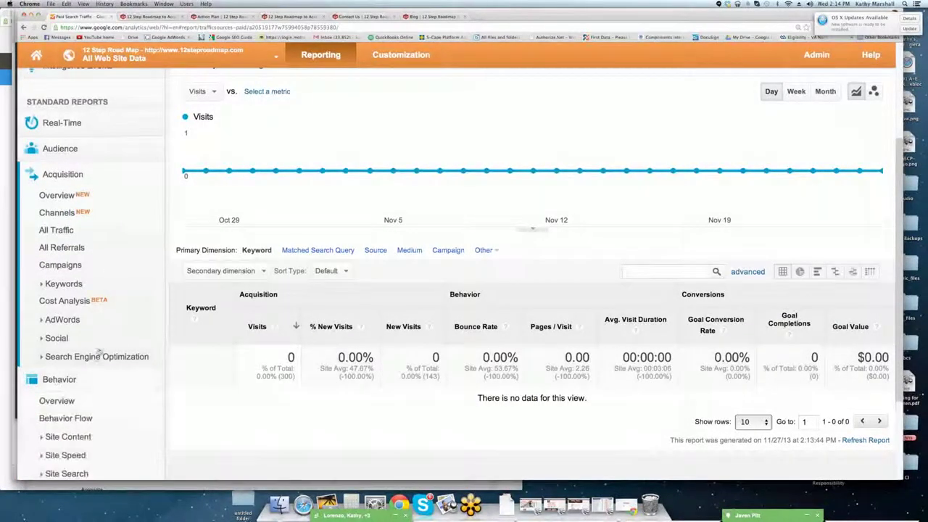
Open Behavior Overview, highlight the 02:28 average time on page, then switch to the 12 Step Road Map tab
scroll(61, 267, down, 3)
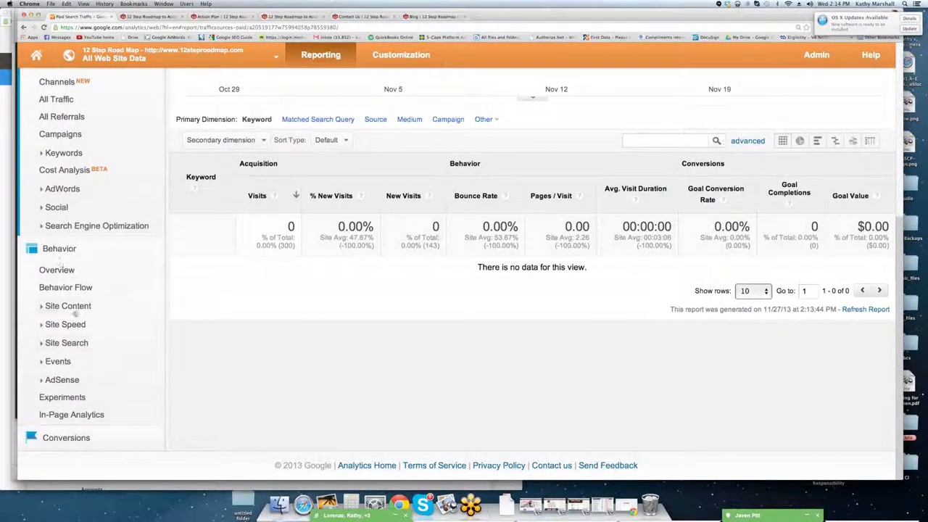
click(77, 305)
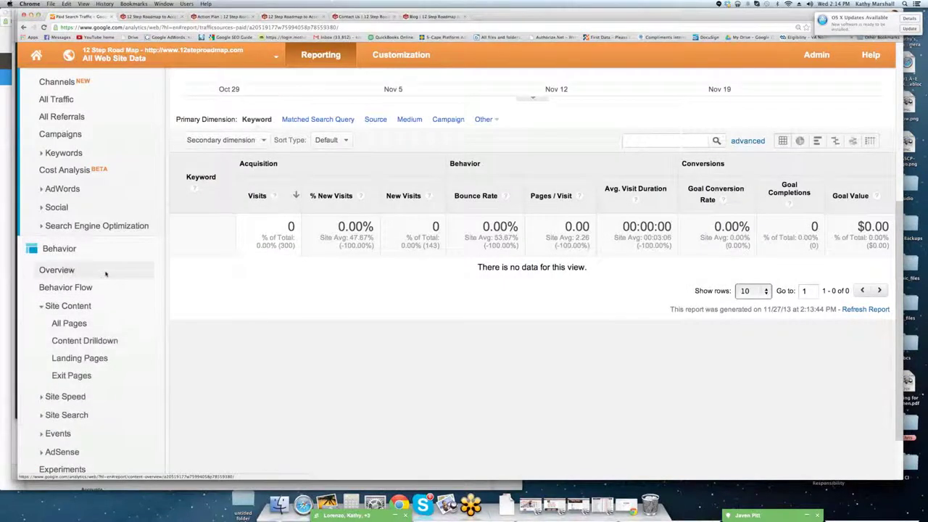
click(105, 273)
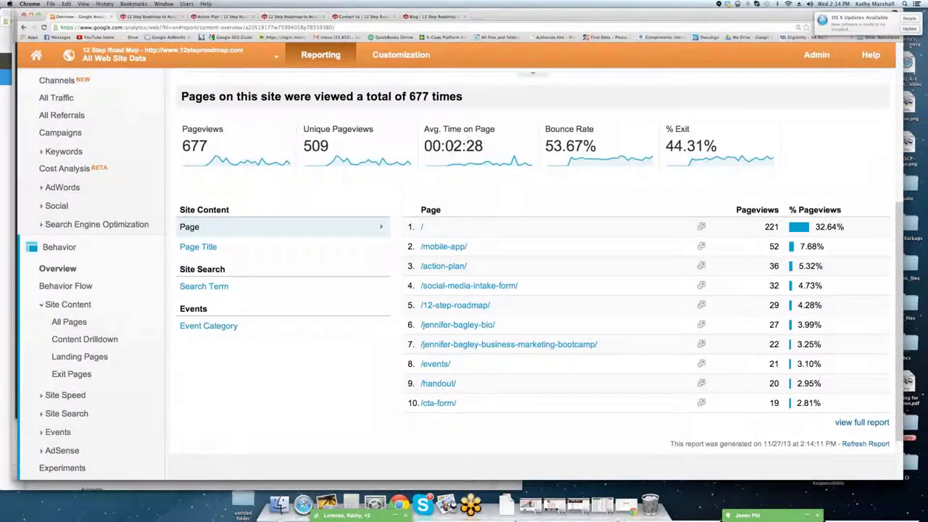
drag(454, 146, 484, 147)
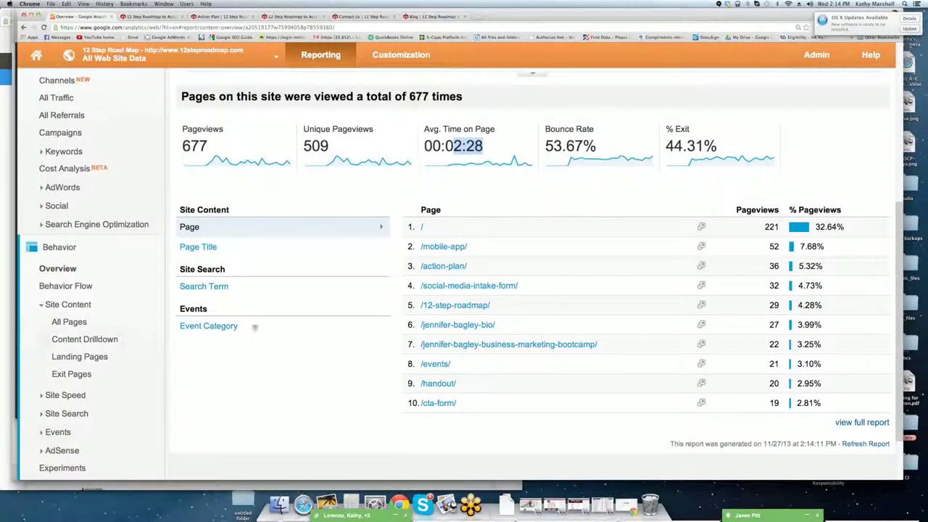
scroll(256, 329, down, 2)
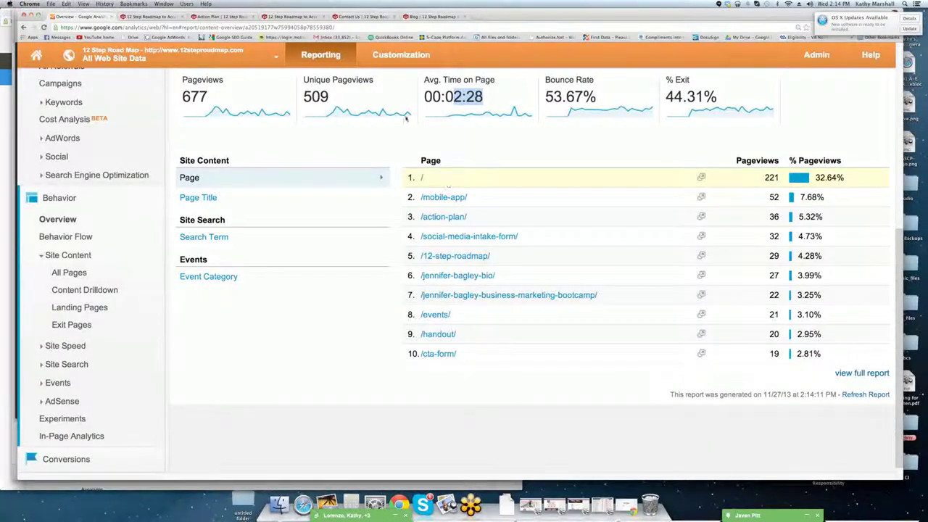
click(284, 17)
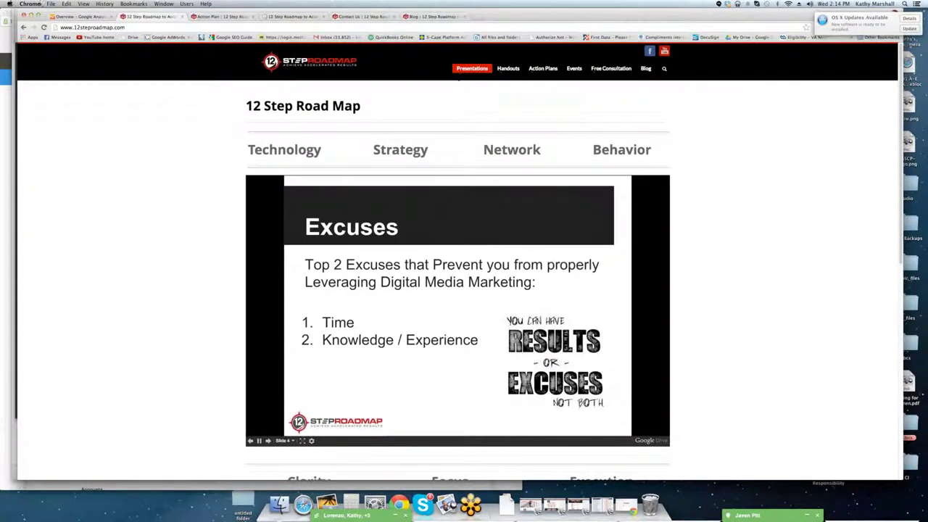
Visit the site's Mobile App application form page, comparing it with the Analytics report
click(76, 16)
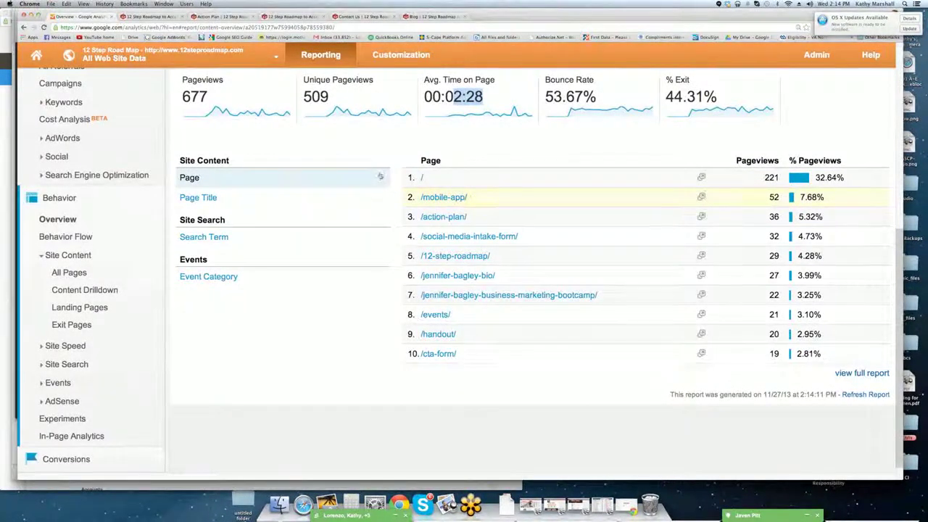
click(288, 19)
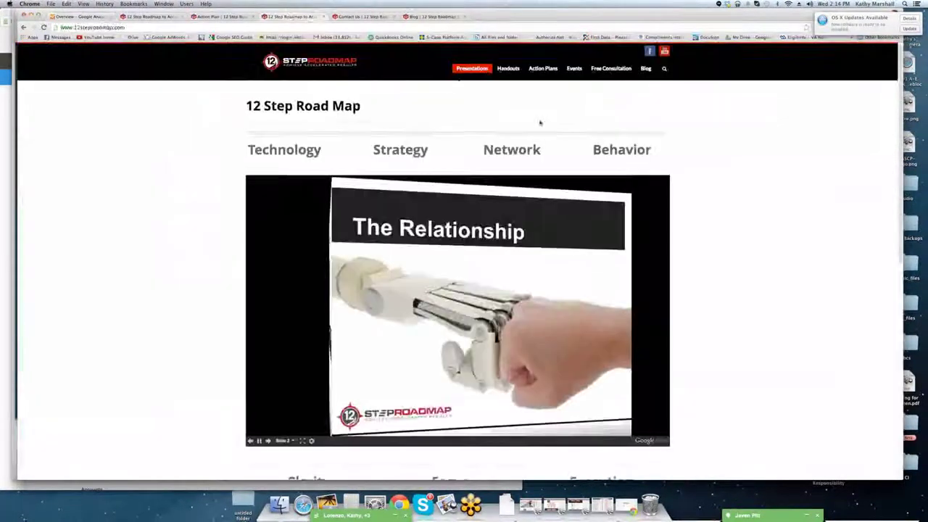
click(545, 84)
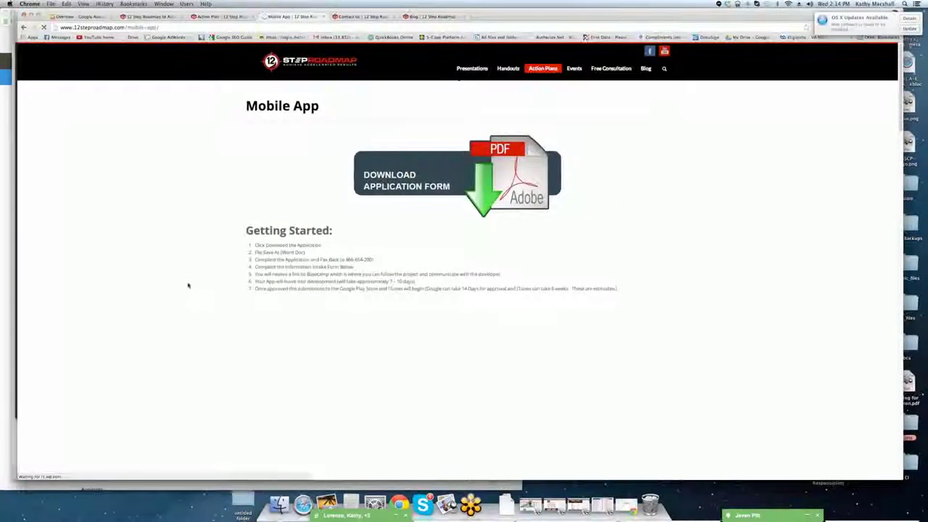
scroll(206, 292, down, 5)
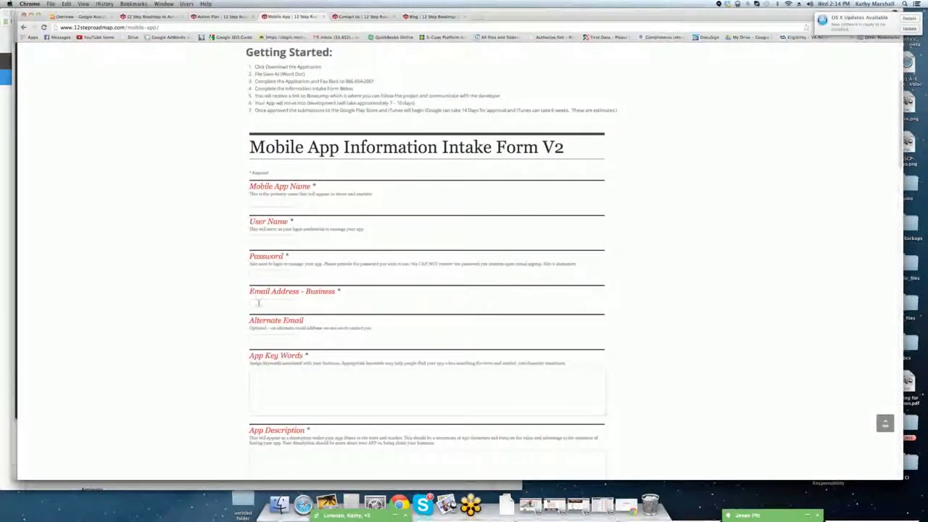
click(83, 16)
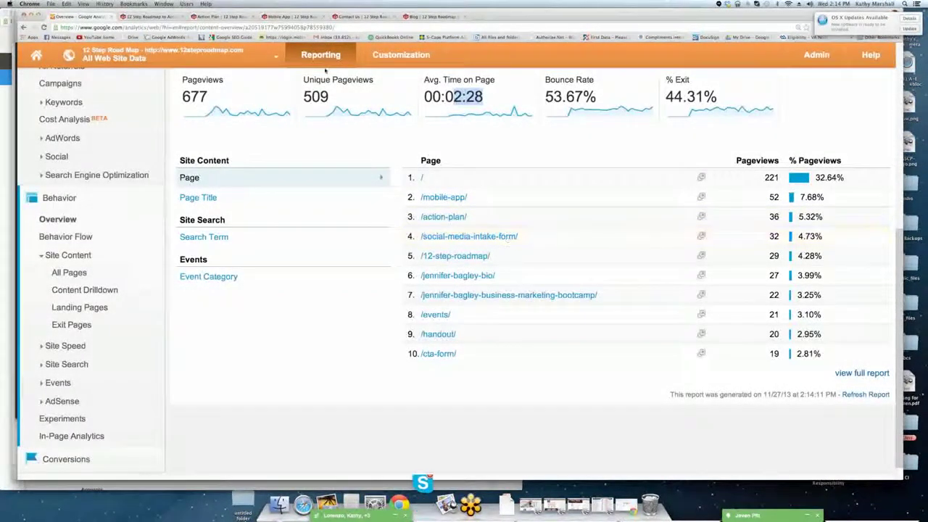
Open the Social Media Intake Form page, then return to the Analytics Behavior Overview
click(299, 16)
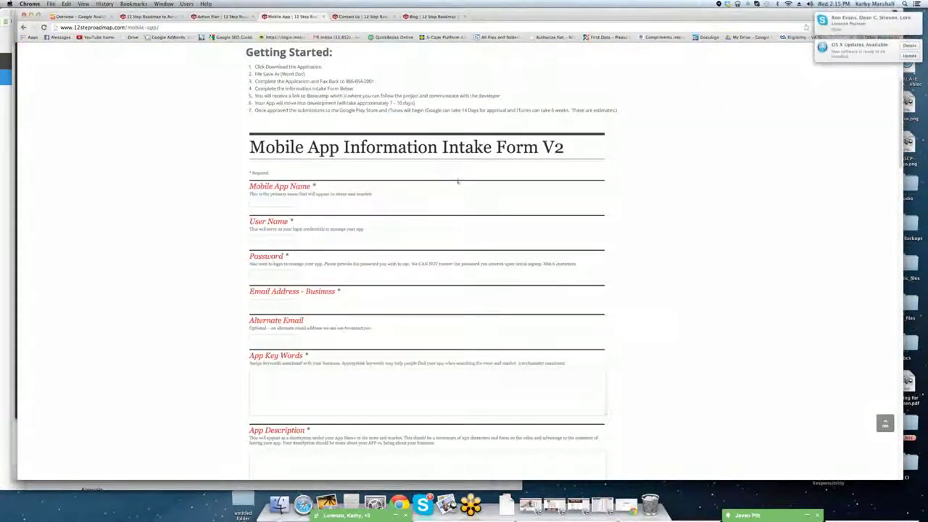
scroll(458, 181, up, 5)
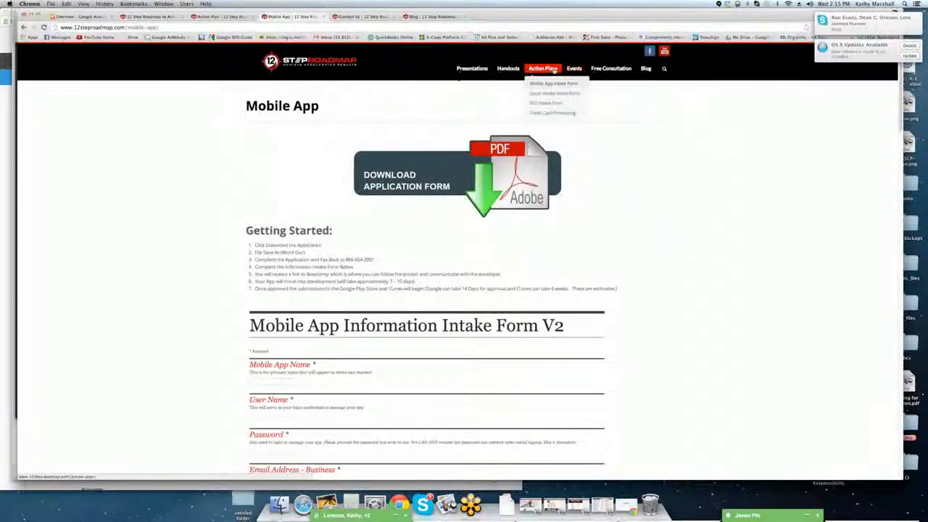
click(549, 95)
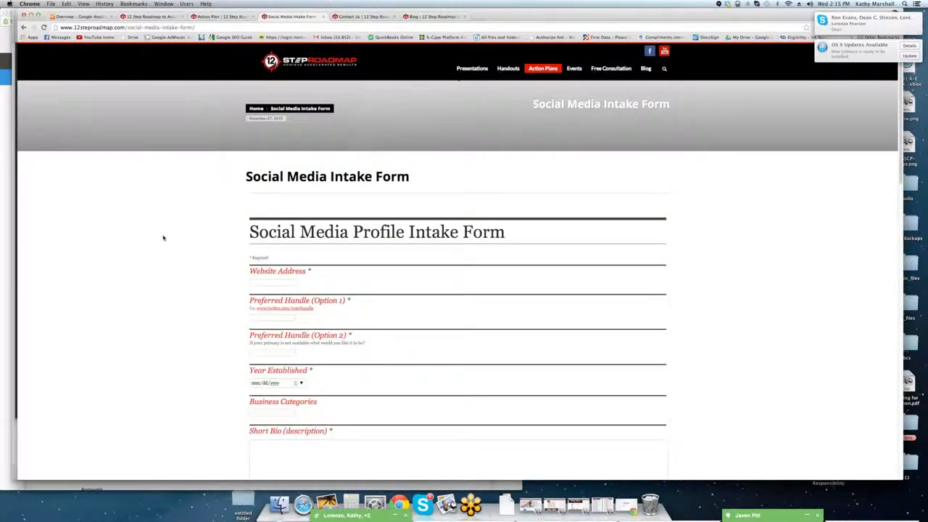
scroll(168, 234, down, 2)
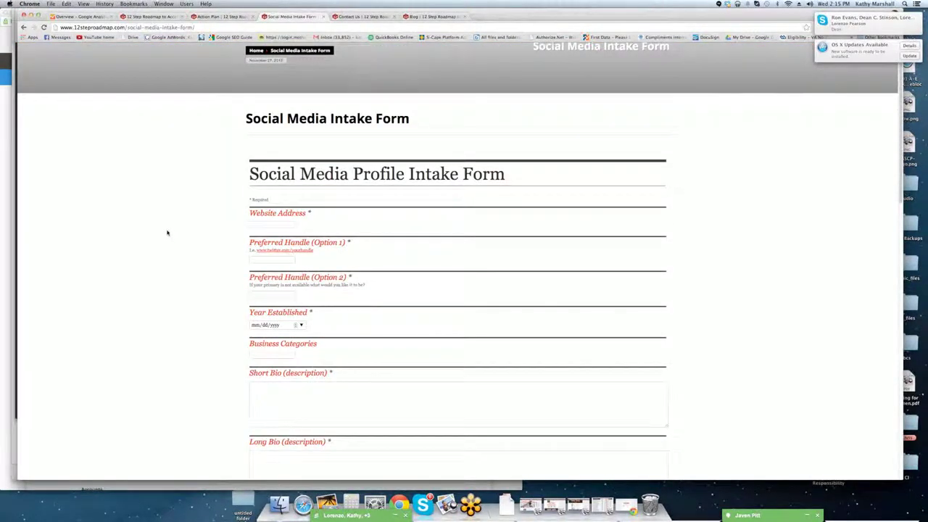
scroll(167, 233, up, 2)
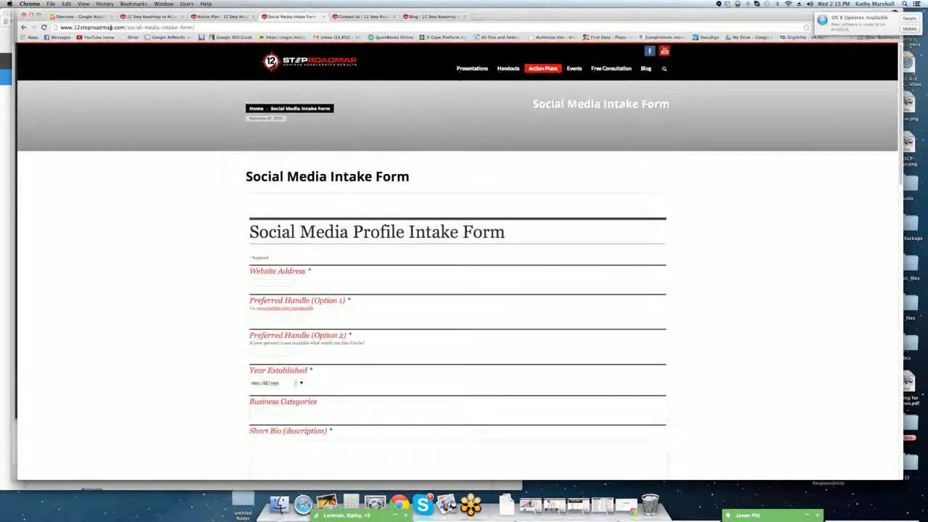
click(94, 17)
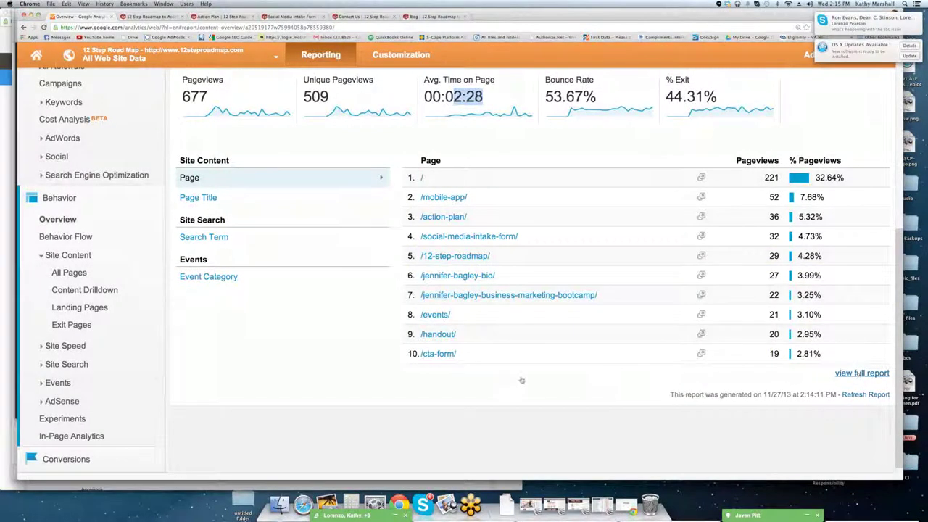
scroll(519, 381, up, 8)
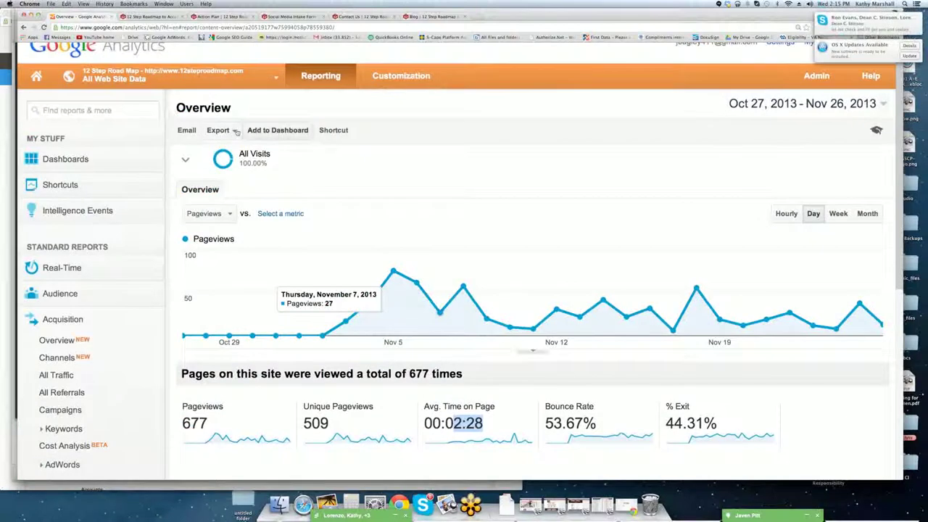
click(234, 131)
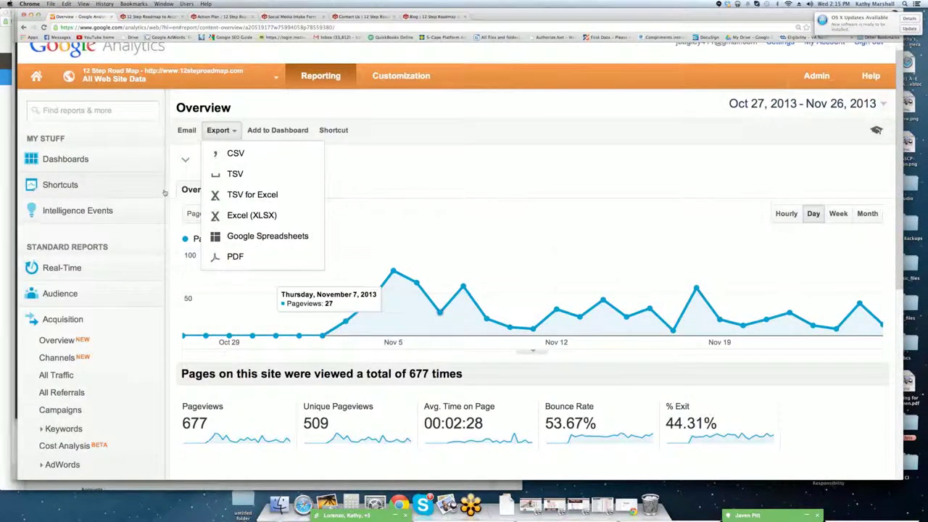
scroll(163, 194, down, 5)
scroll(164, 198, down, 5)
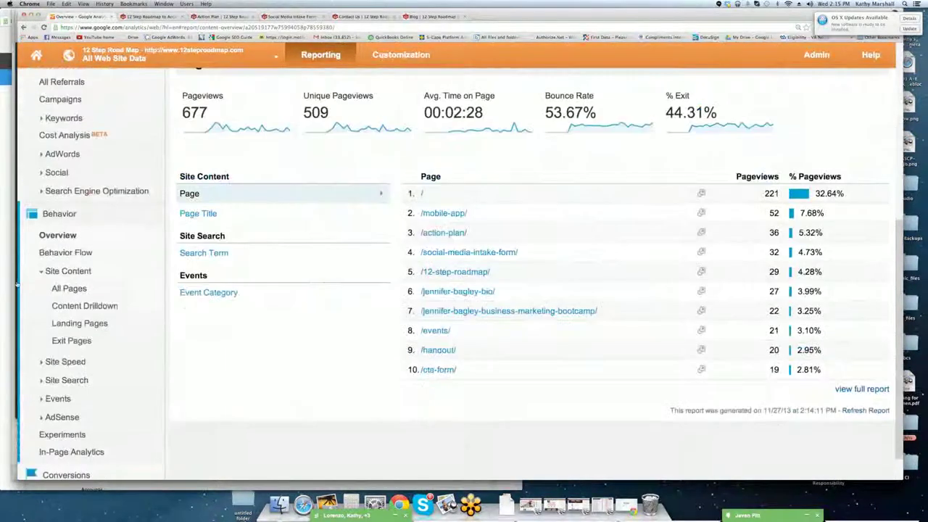
Open Behavior Flow, then Site Speed Overview, then the Experiments page
click(65, 252)
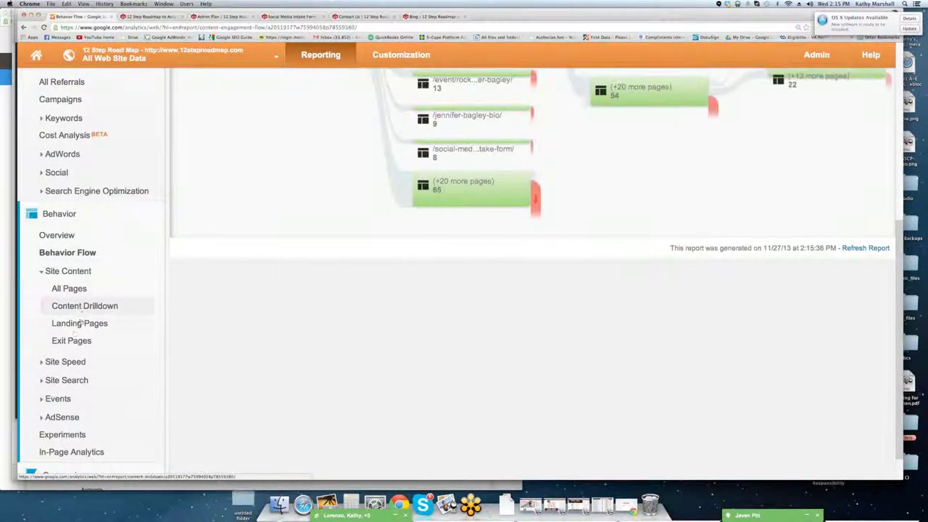
click(73, 364)
click(82, 378)
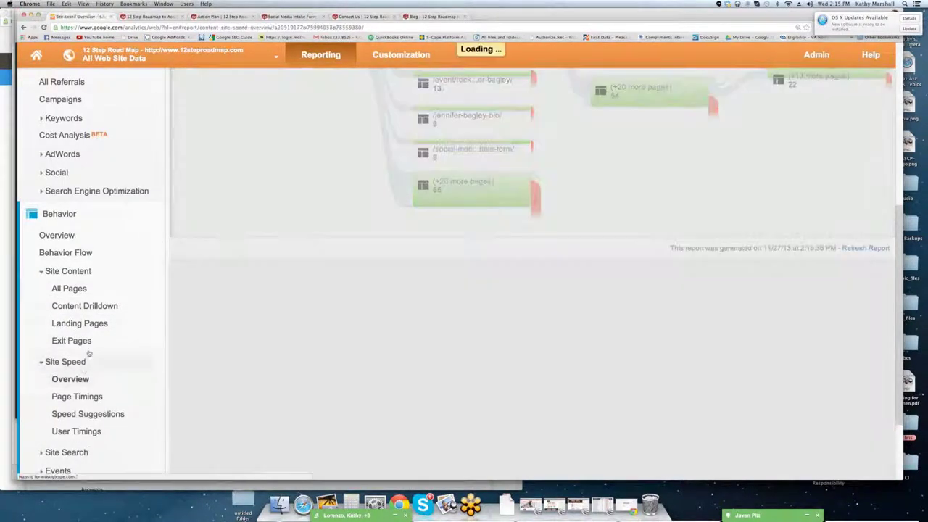
scroll(92, 352, down, 1)
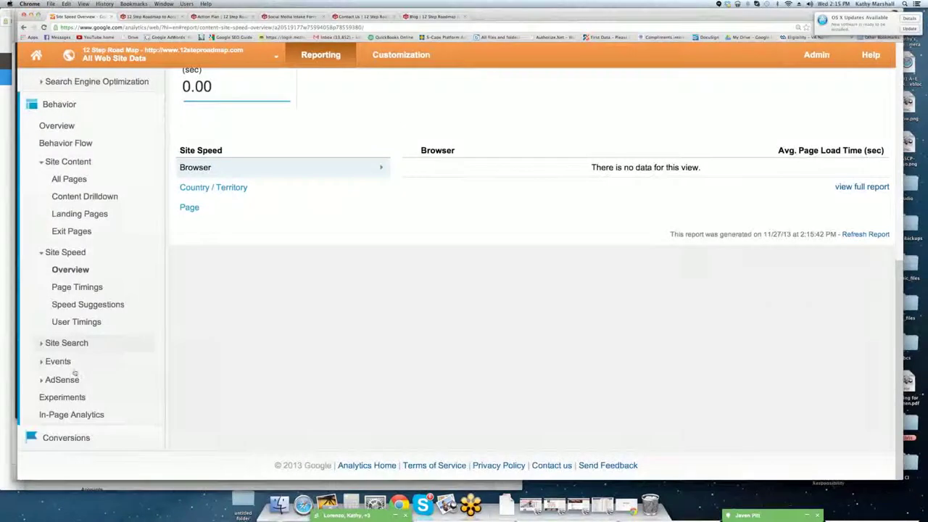
click(63, 398)
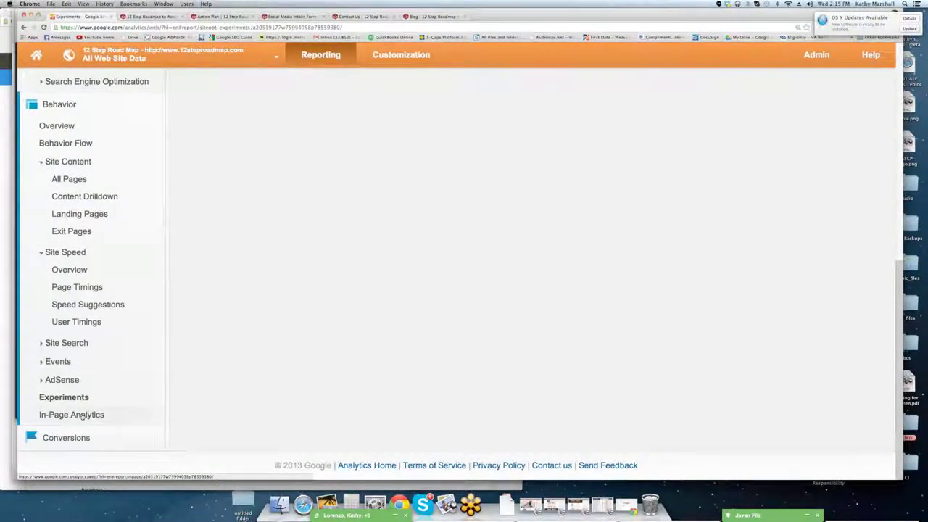
scroll(82, 424, up, 10)
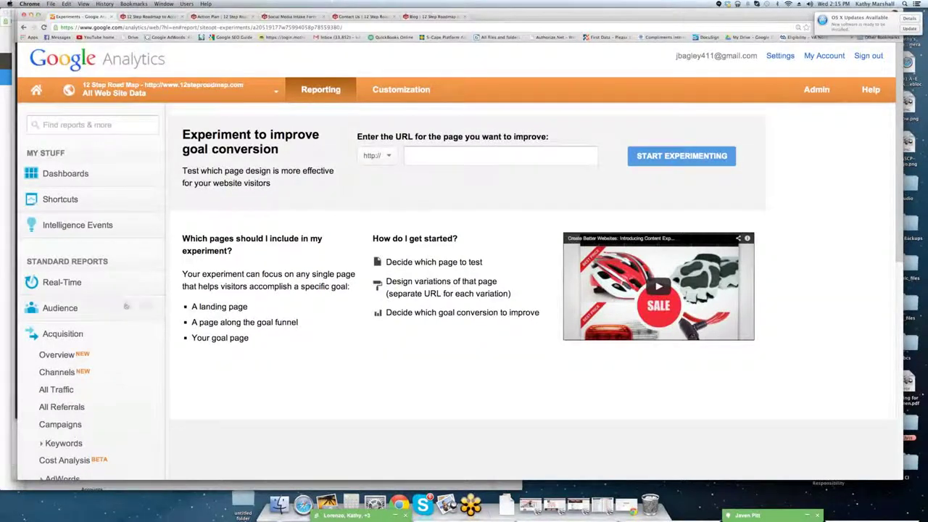
Expand Audience, Acquisition and Behavior in turn, then collapse Behavior
click(64, 308)
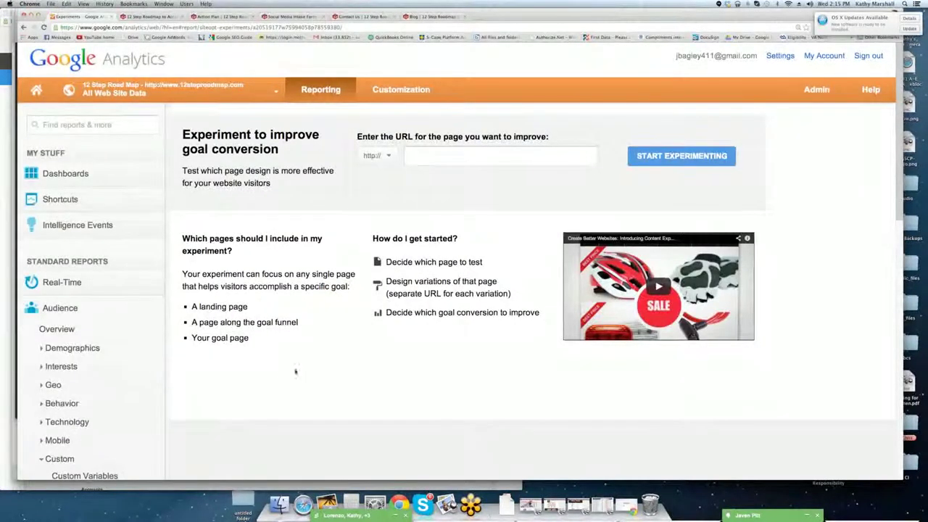
click(72, 312)
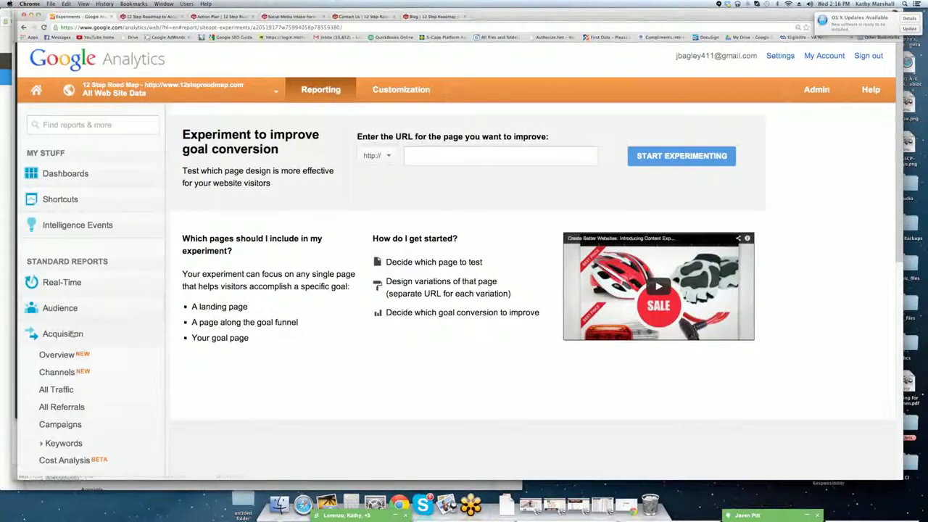
click(102, 335)
click(101, 357)
click(104, 357)
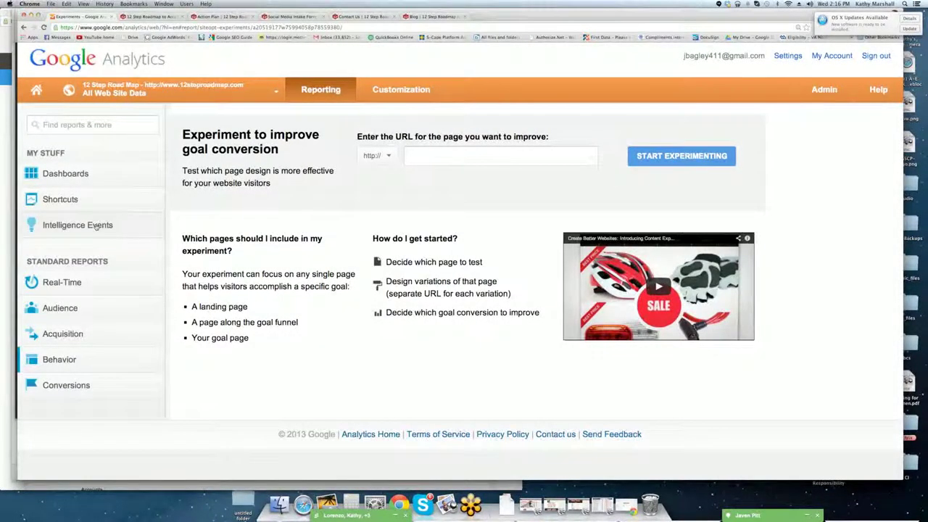
Create 'My Dashboard' from the Starter Dashboard and scroll through its New Visits, Unique Visitors and browser widgets
click(58, 175)
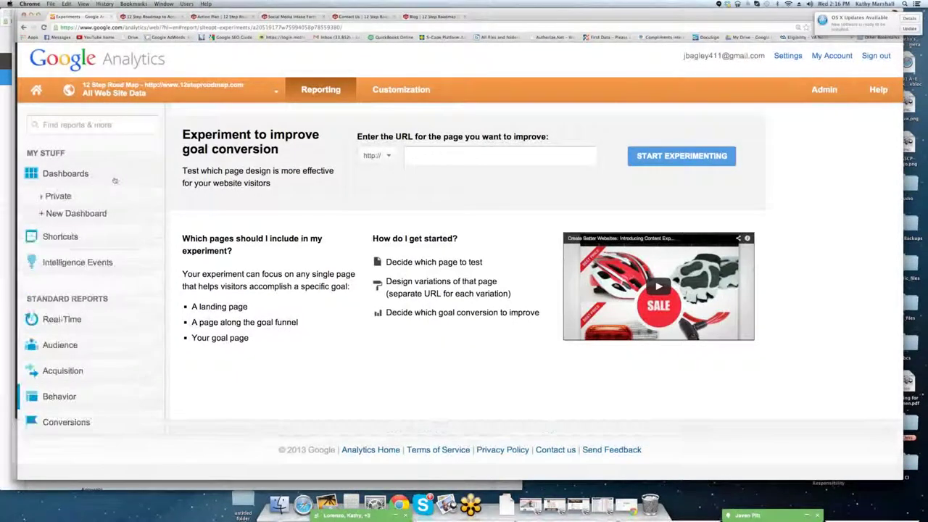
click(76, 213)
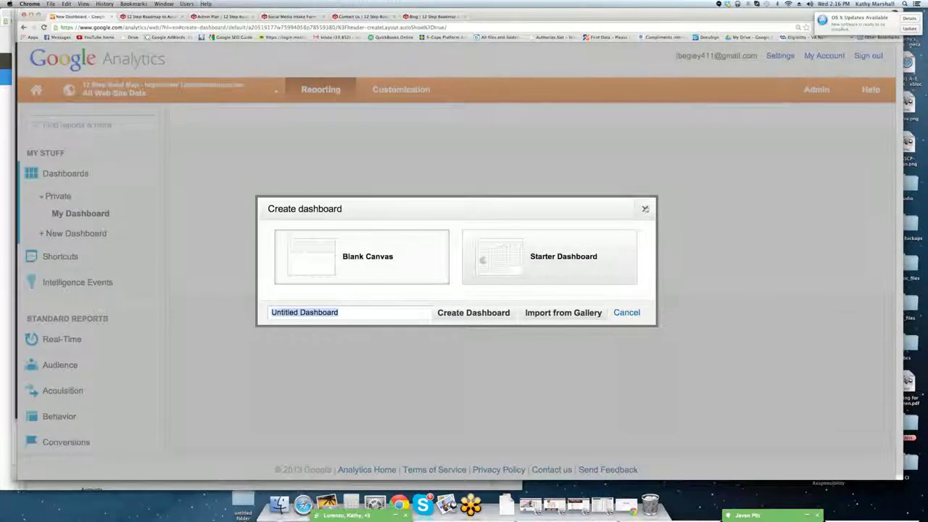
click(473, 312)
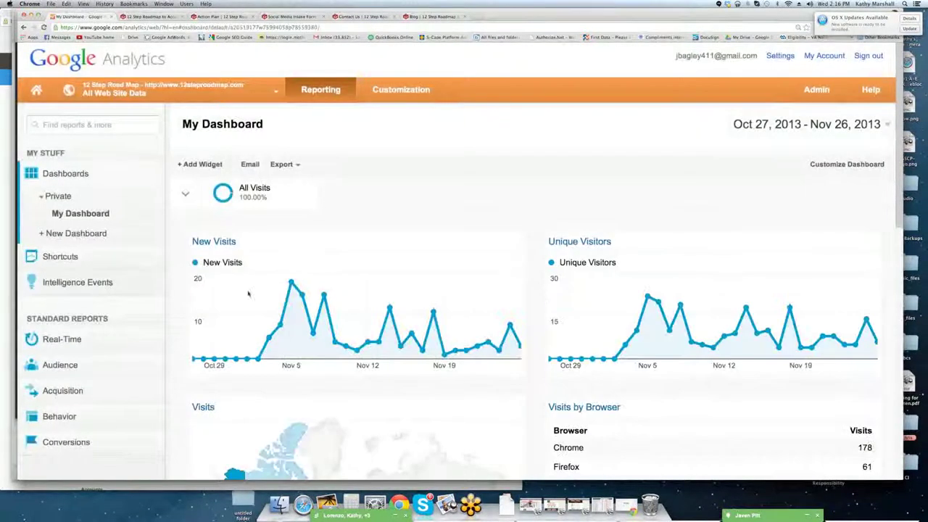
scroll(183, 334, down, 1)
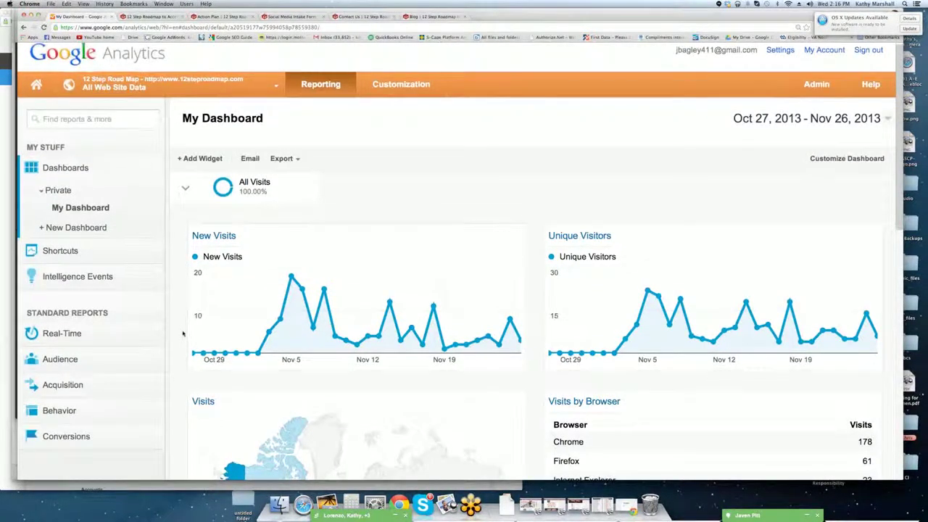
scroll(184, 334, down, 5)
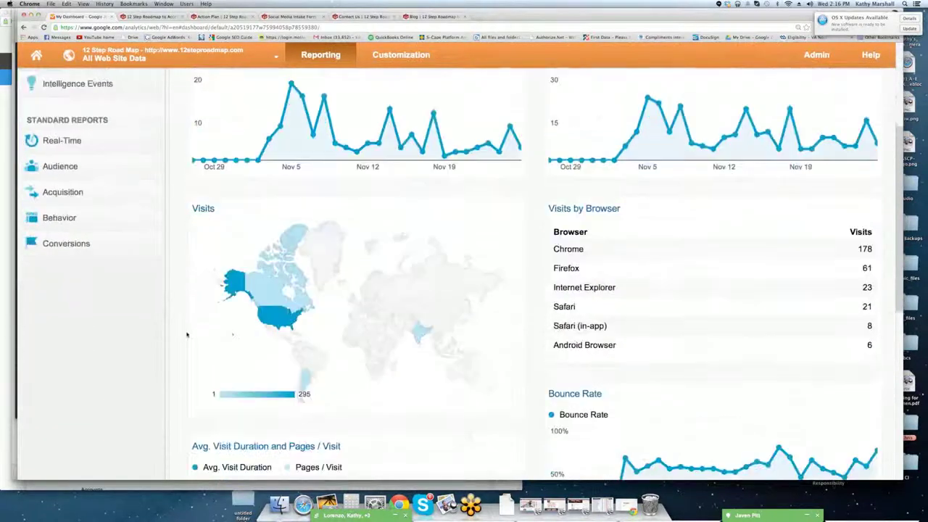
scroll(187, 334, down, 10)
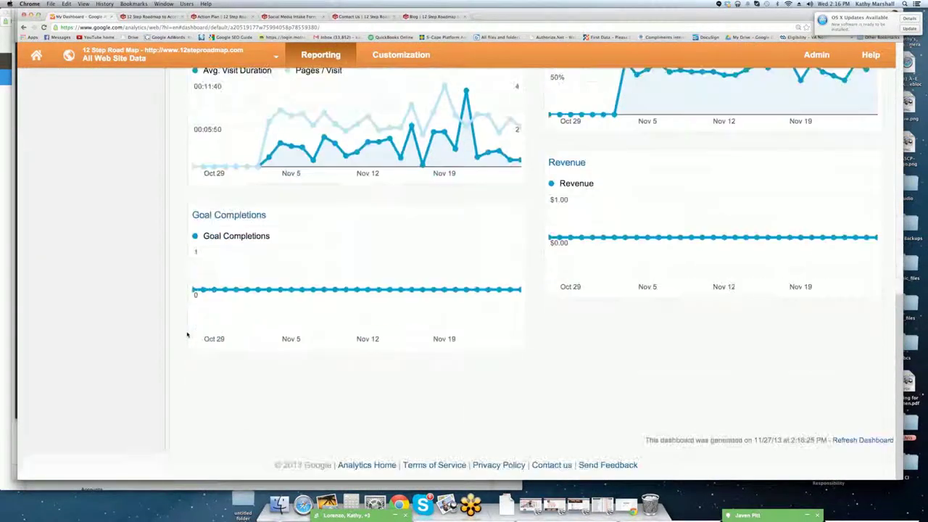
scroll(186, 334, up, 4)
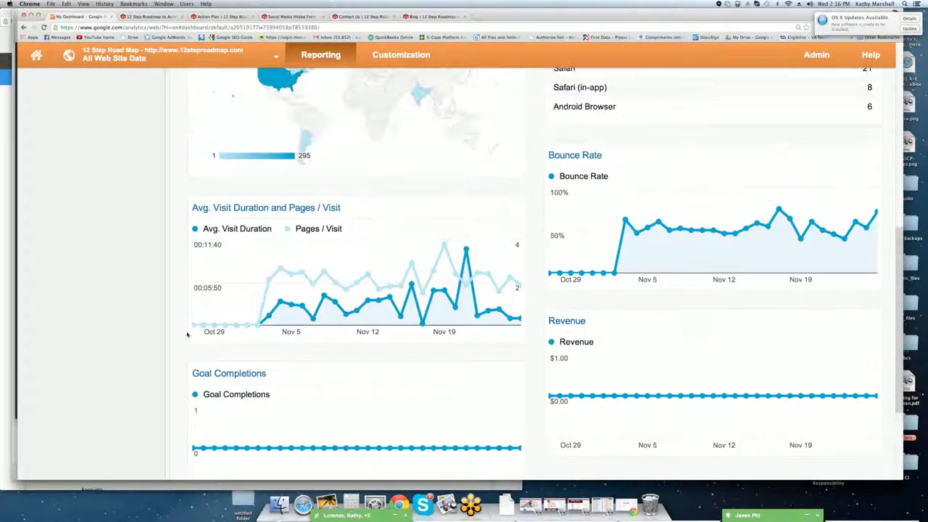
scroll(187, 335, up, 12)
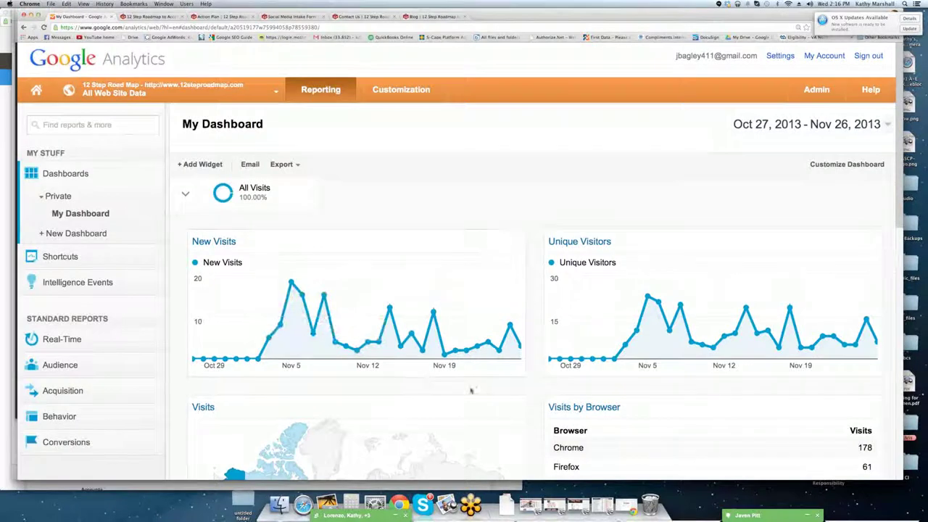
click(206, 165)
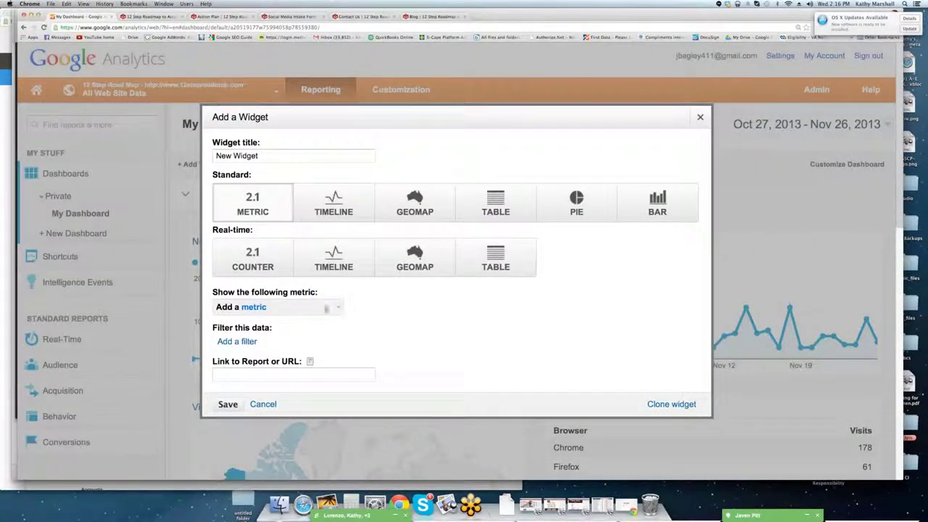
click(340, 307)
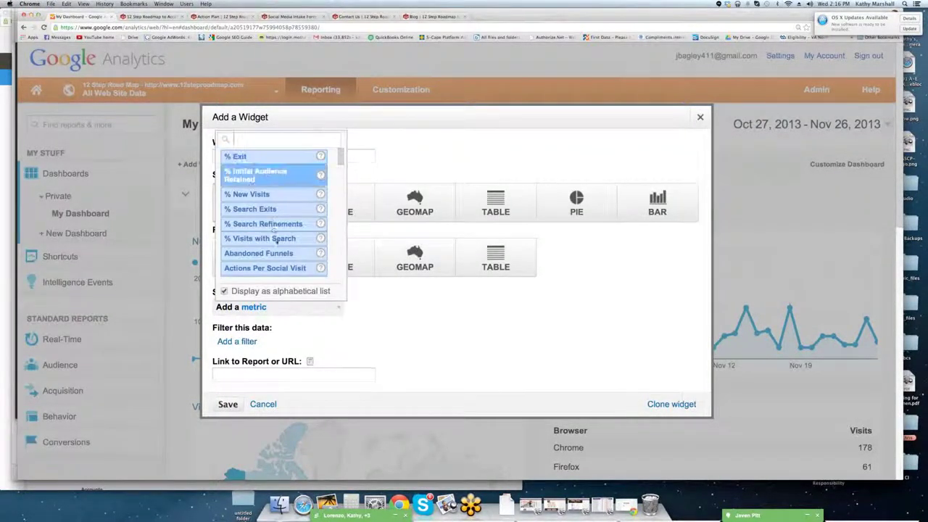
scroll(278, 247, down, 10)
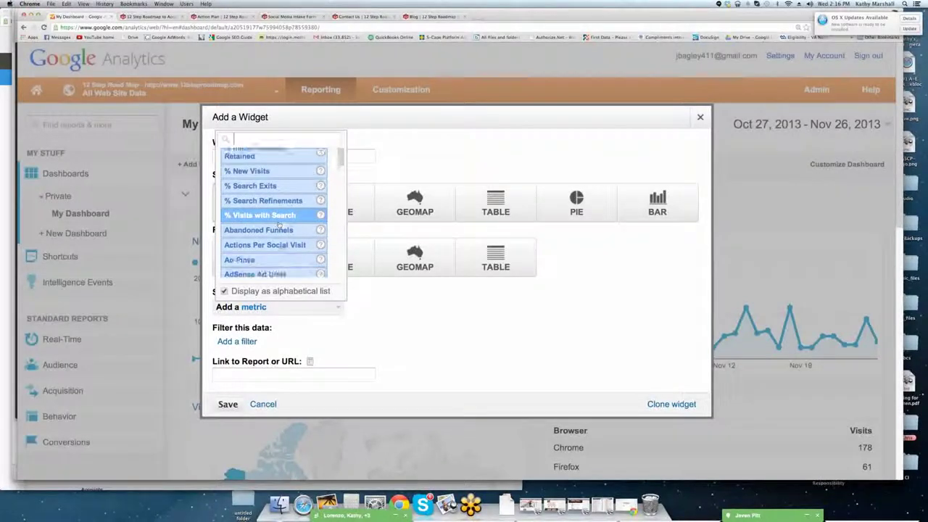
scroll(278, 218, down, 5)
scroll(280, 246, down, 8)
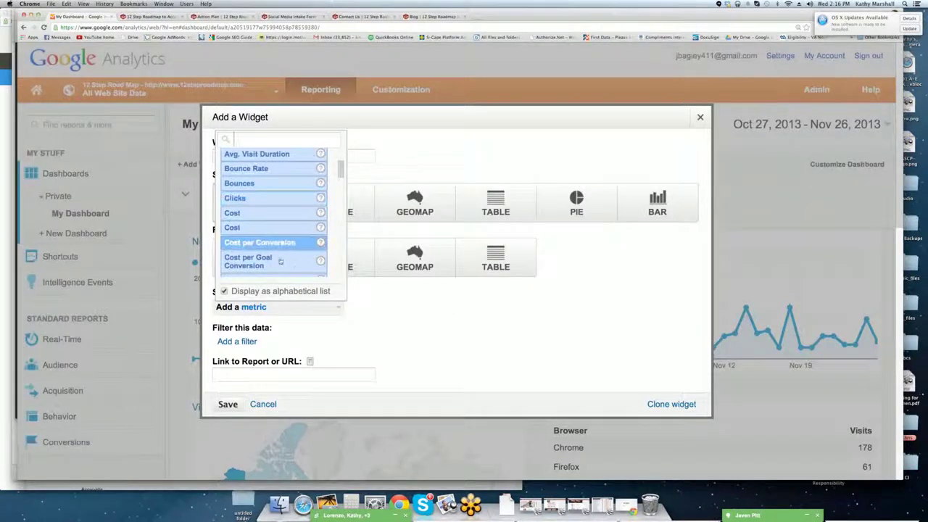
scroll(280, 261, down, 8)
scroll(280, 259, down, 10)
scroll(280, 260, down, 6)
scroll(280, 261, down, 8)
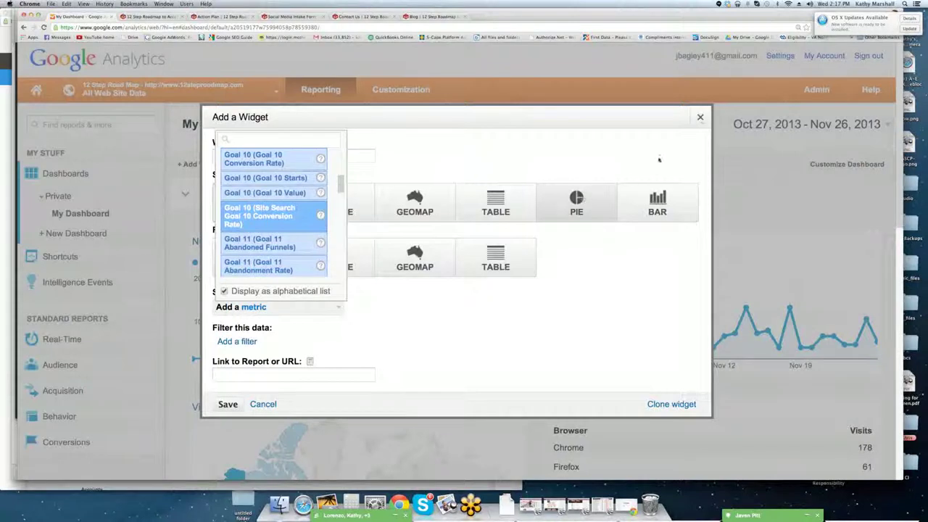
click(701, 117)
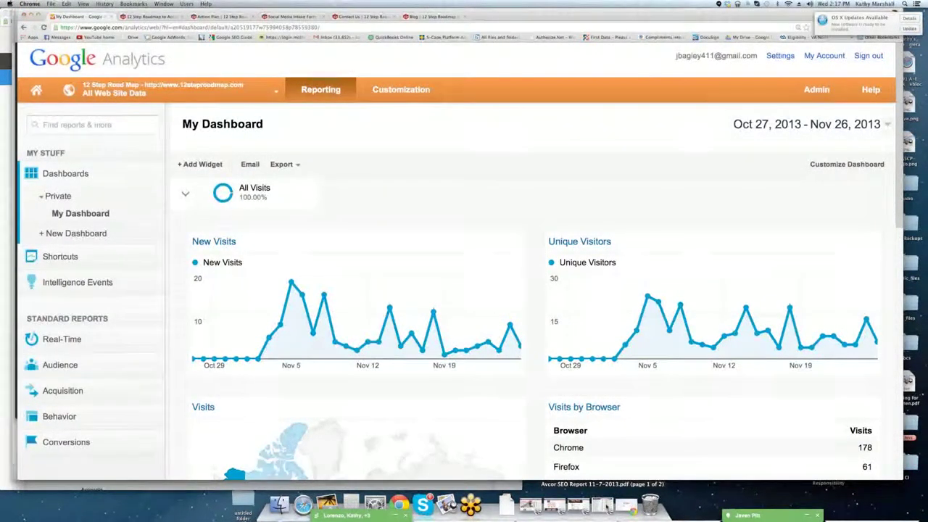
Restore the Avcor SEO Report 11-7-2013.pdf in Preview and scroll through its keyword ranking tables
click(606, 507)
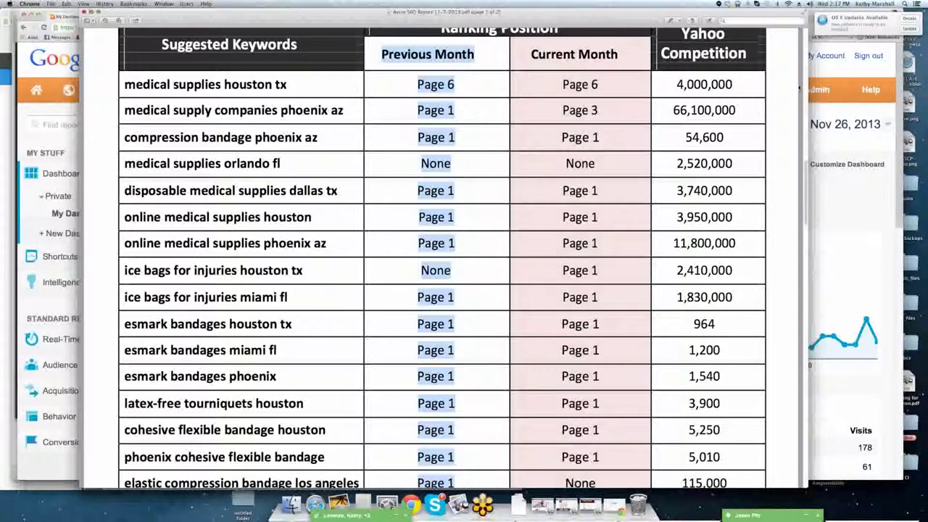
click(802, 181)
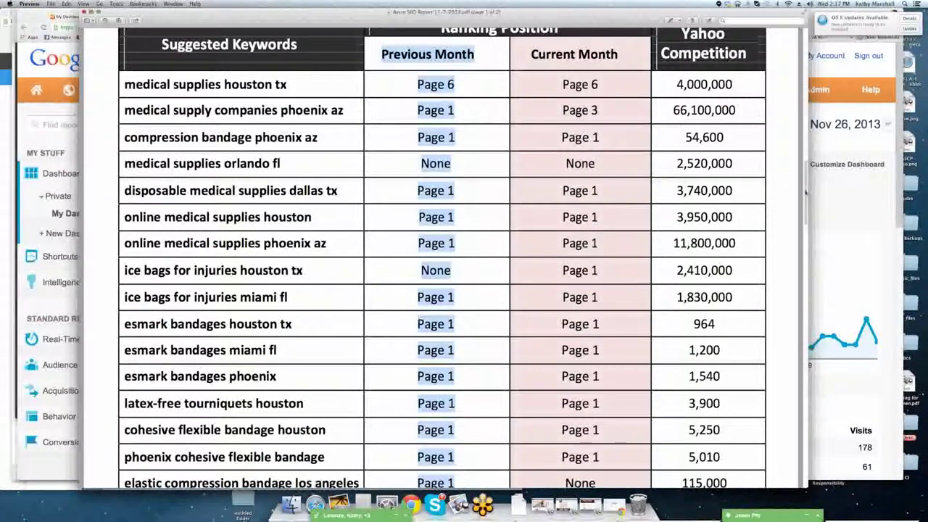
click(805, 145)
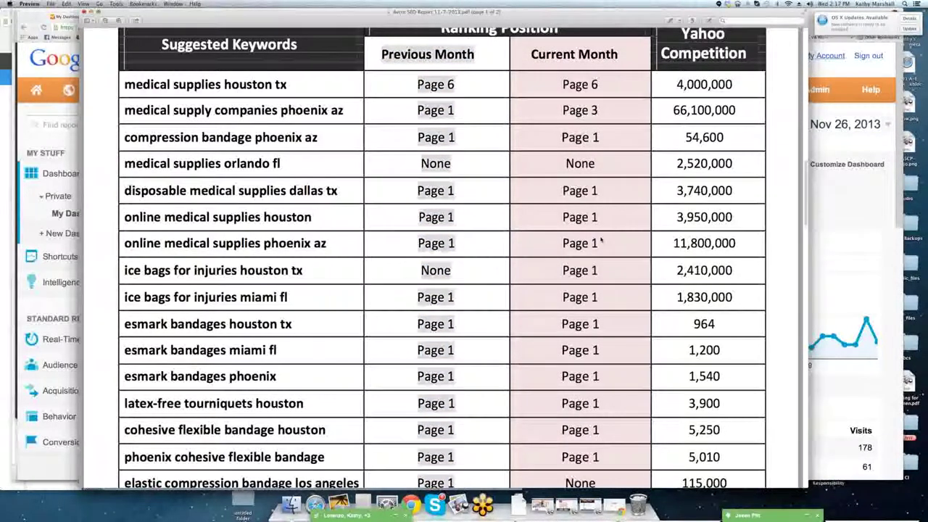
scroll(601, 242, down, 1)
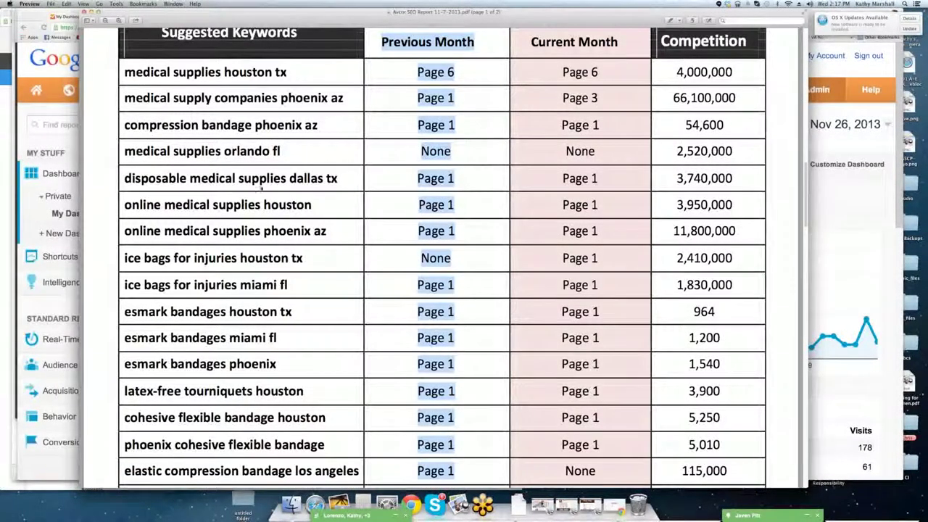
scroll(279, 253, up, 8)
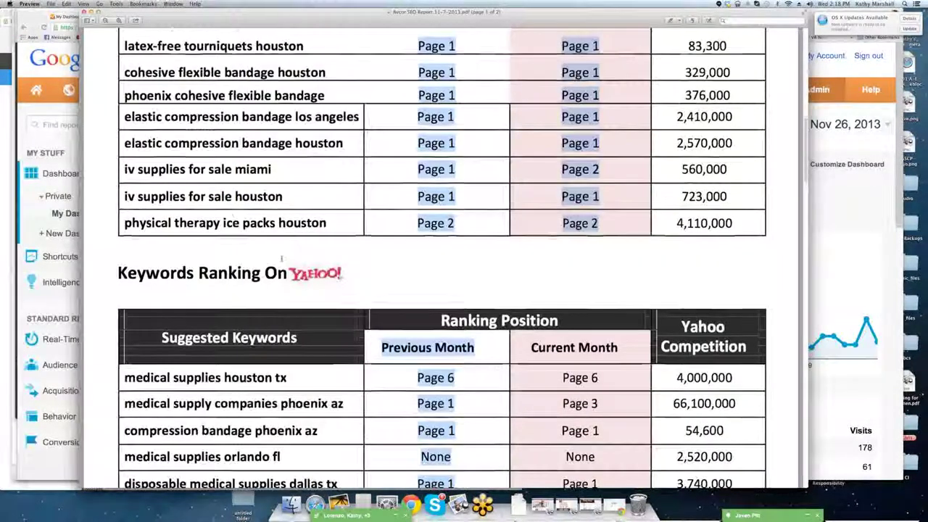
scroll(281, 258, up, 4)
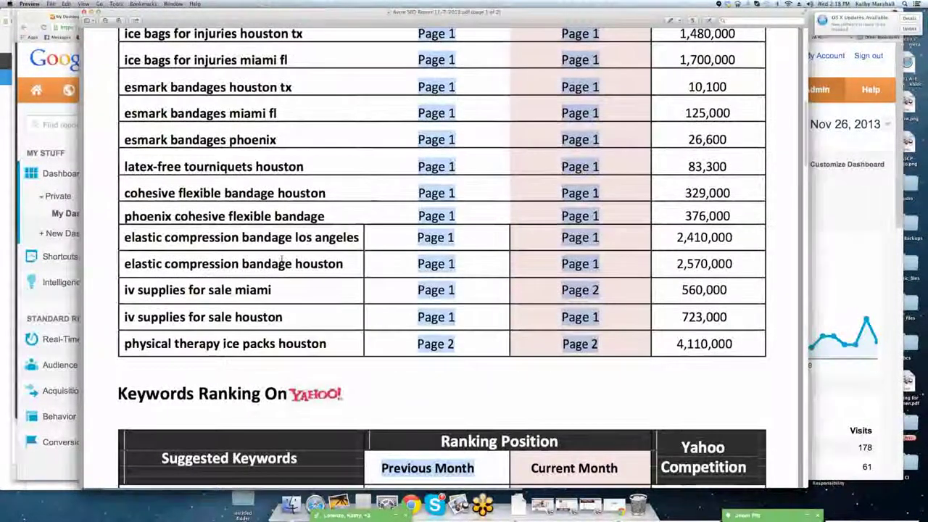
scroll(282, 258, up, 3)
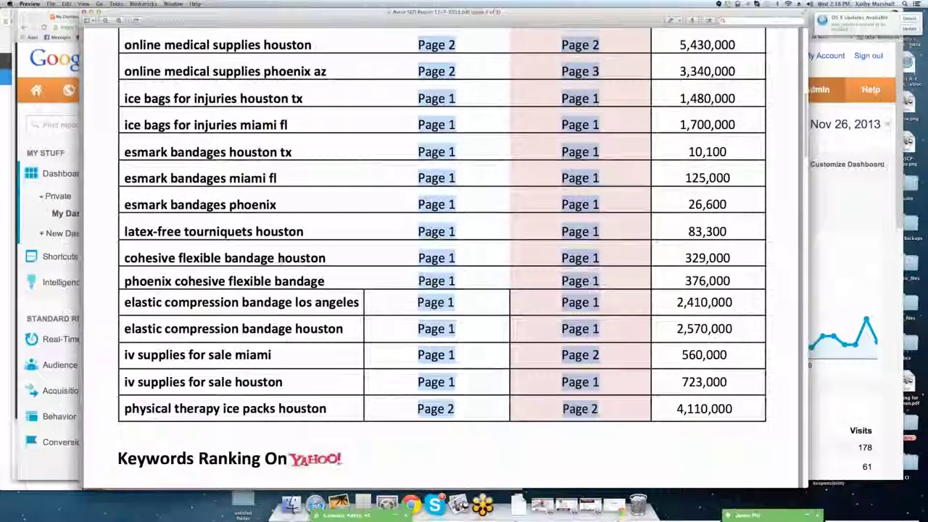
scroll(442, 247, up, 2)
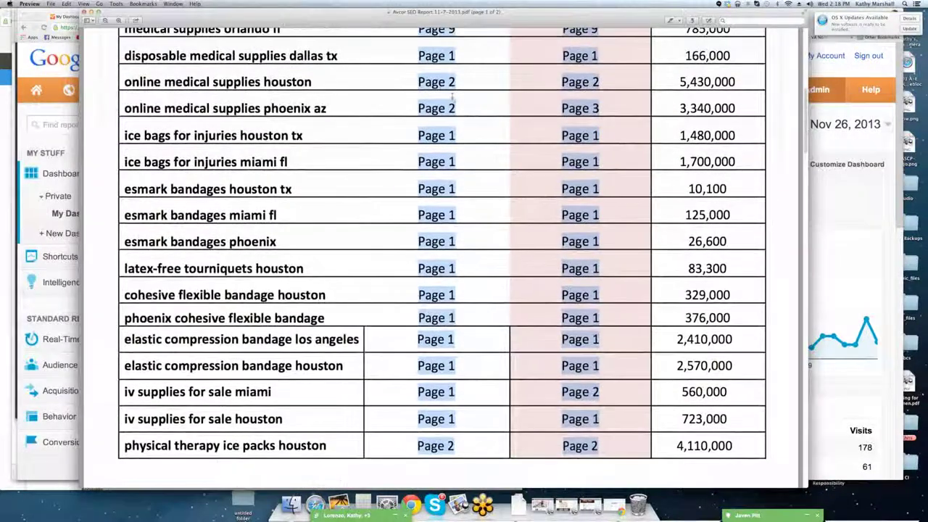
scroll(535, 335, up, 1)
scroll(536, 334, up, 3)
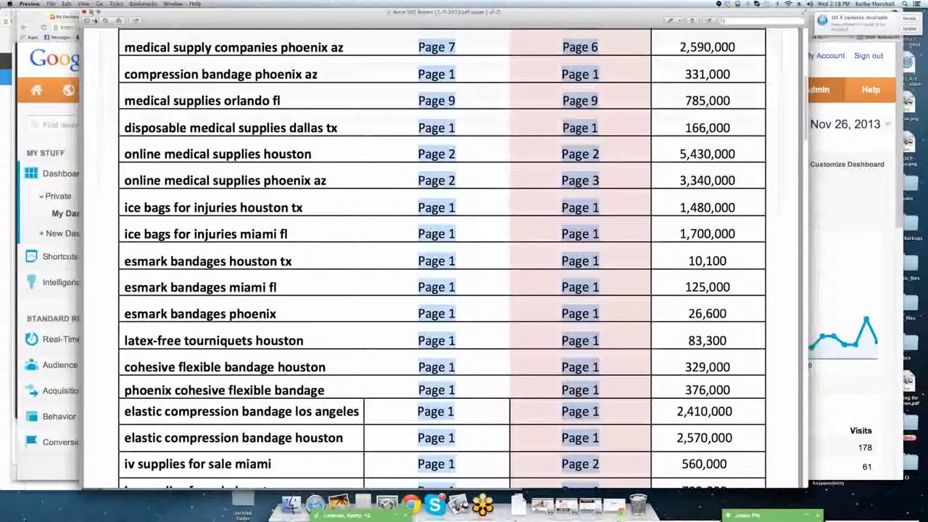
click(86, 12)
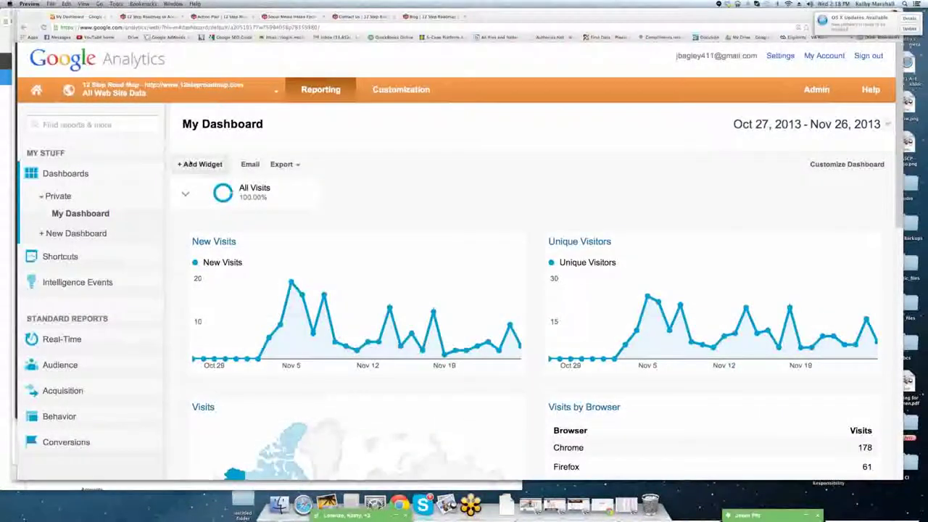